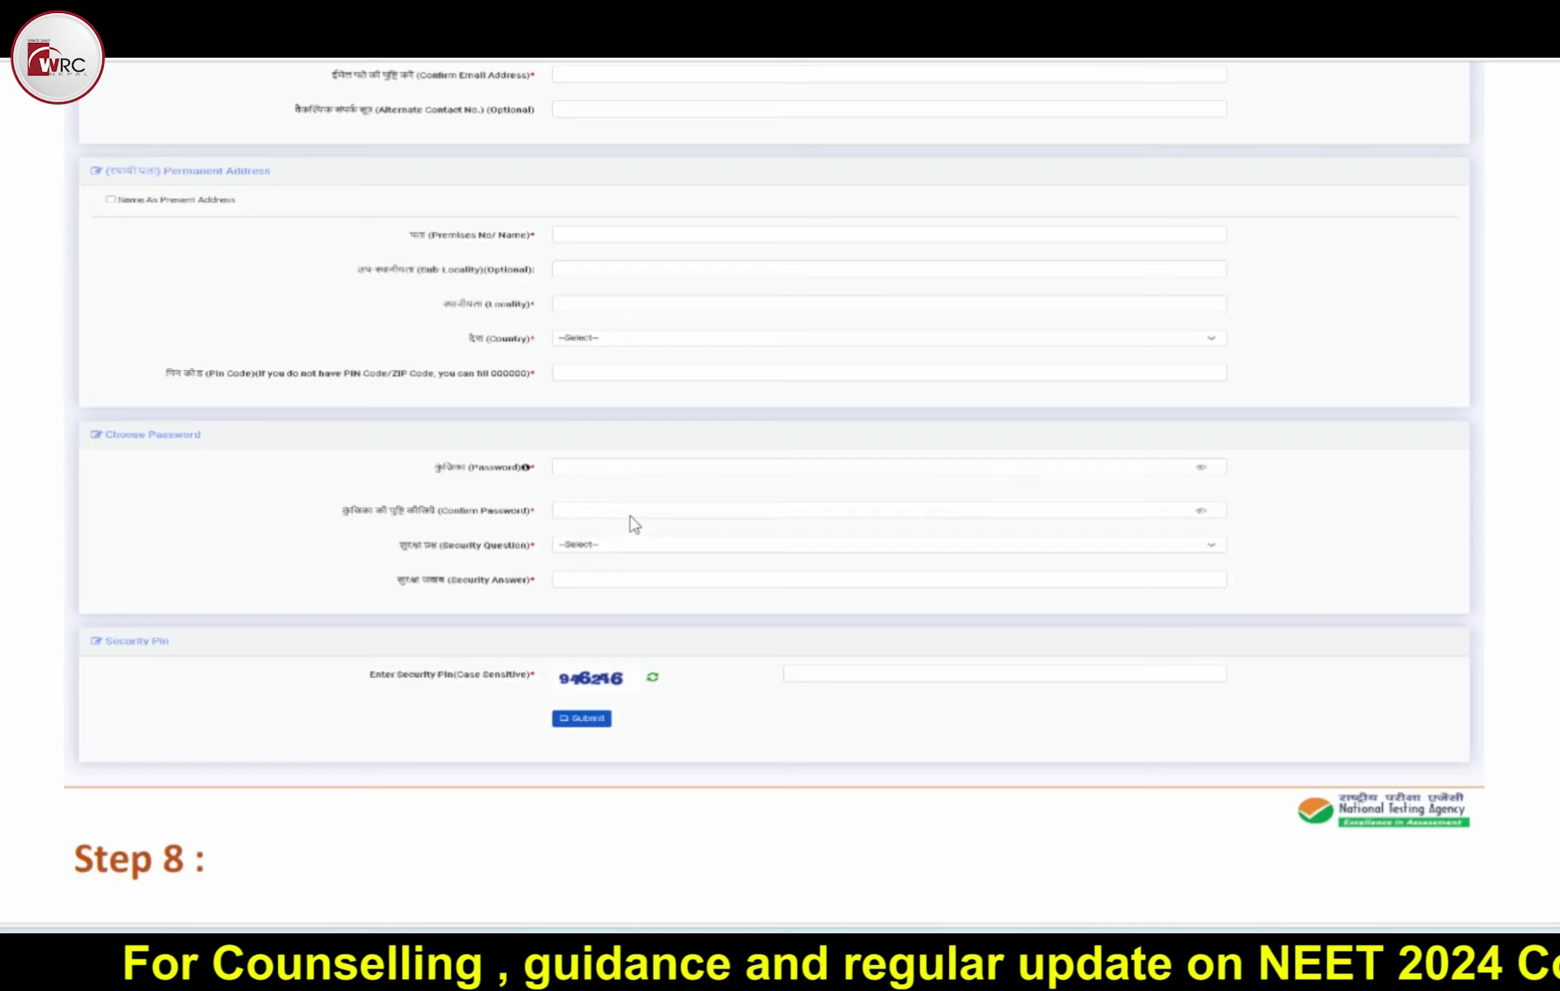
Review the bulletin's registration instructions, from the password and security pin fields through the particulars checklist and declaration to OTP verification
{"action": "scroll", "coordinate": [632, 577], "scroll_direction": "down", "scroll_amount": 3}
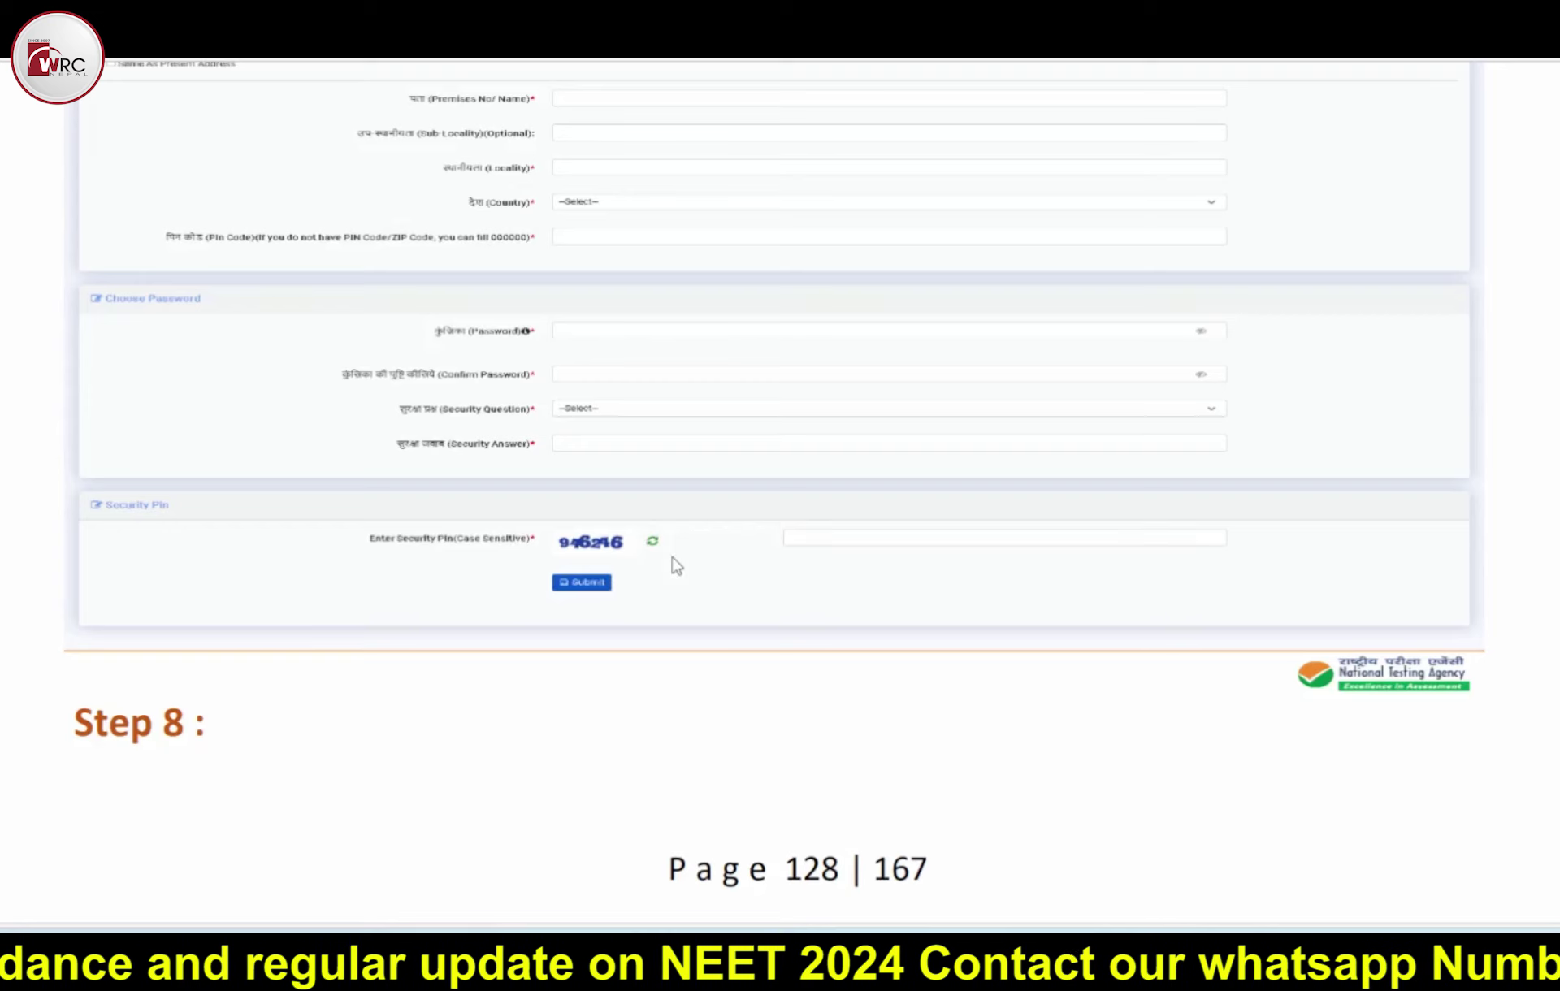
{"action": "scroll", "coordinate": [614, 564], "scroll_direction": "down", "scroll_amount": 15}
{"action": "scroll", "coordinate": [616, 560], "scroll_direction": "down", "scroll_amount": 10}
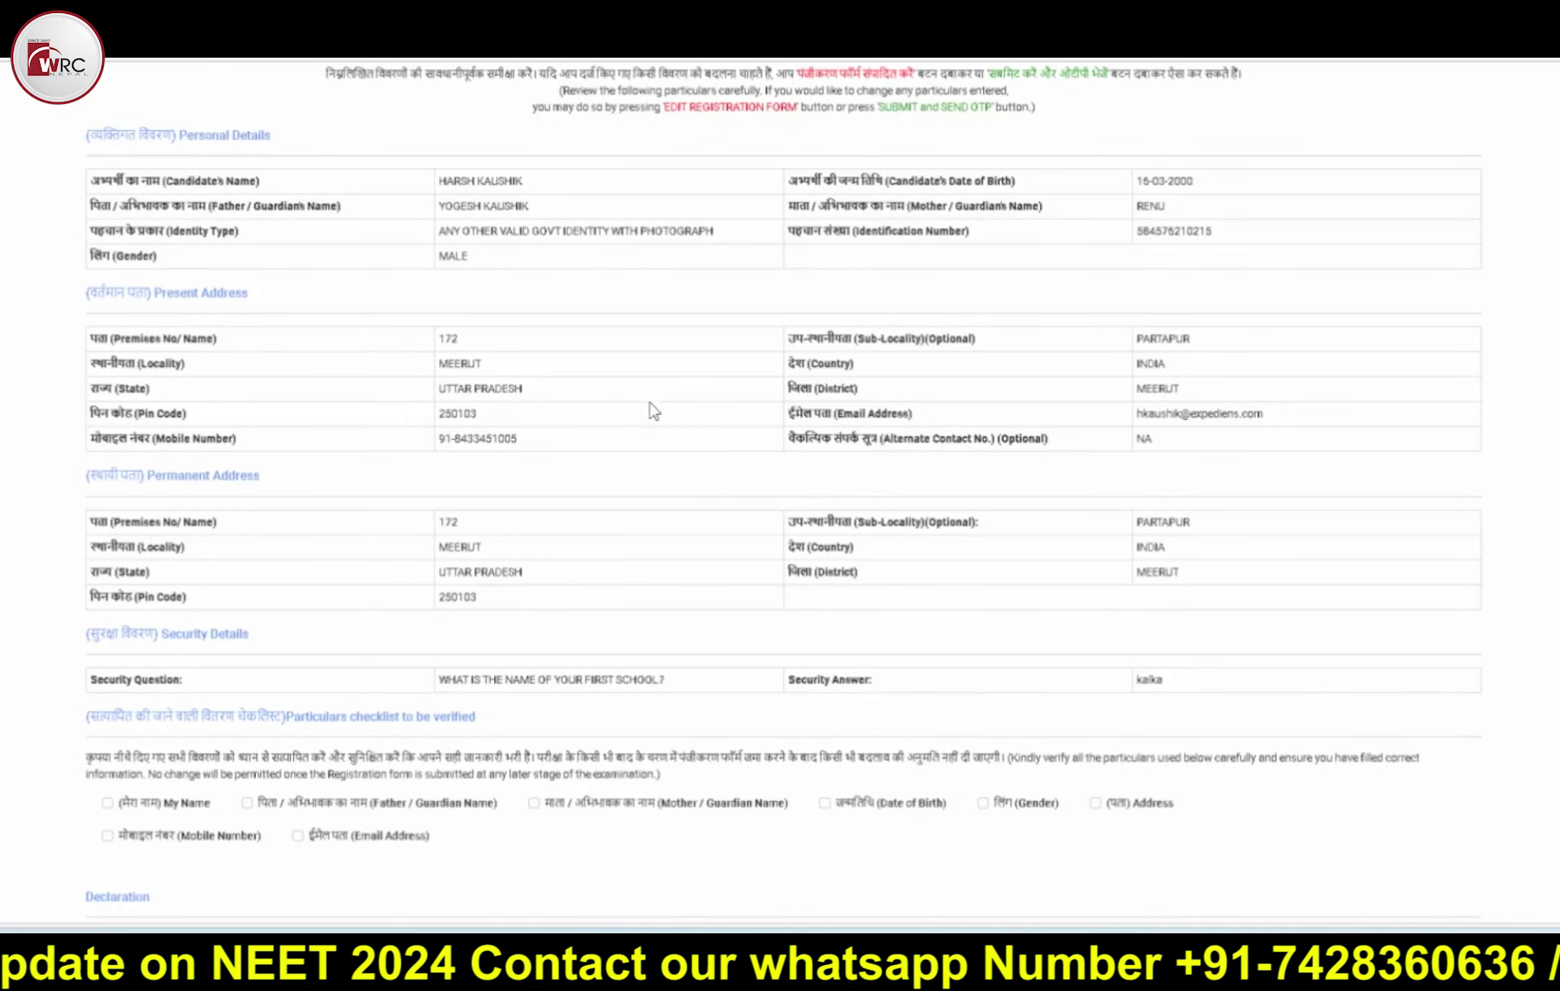
{"action": "scroll", "coordinate": [668, 363], "scroll_direction": "down", "scroll_amount": 8}
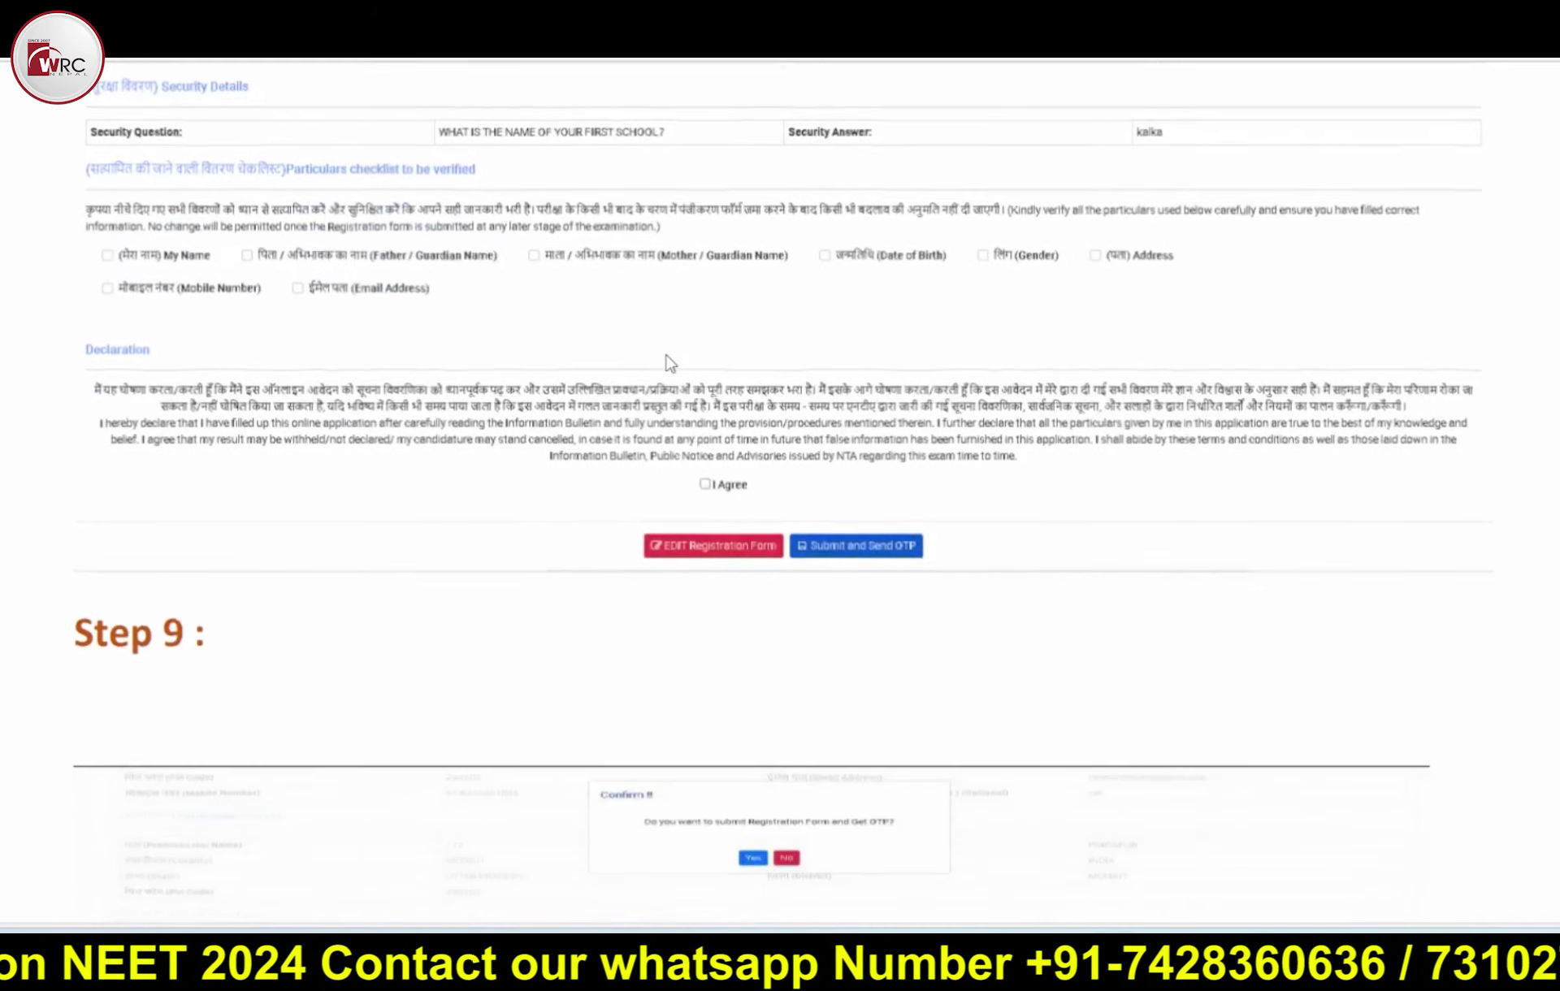
{"action": "scroll", "coordinate": [668, 363], "scroll_direction": "down", "scroll_amount": 1}
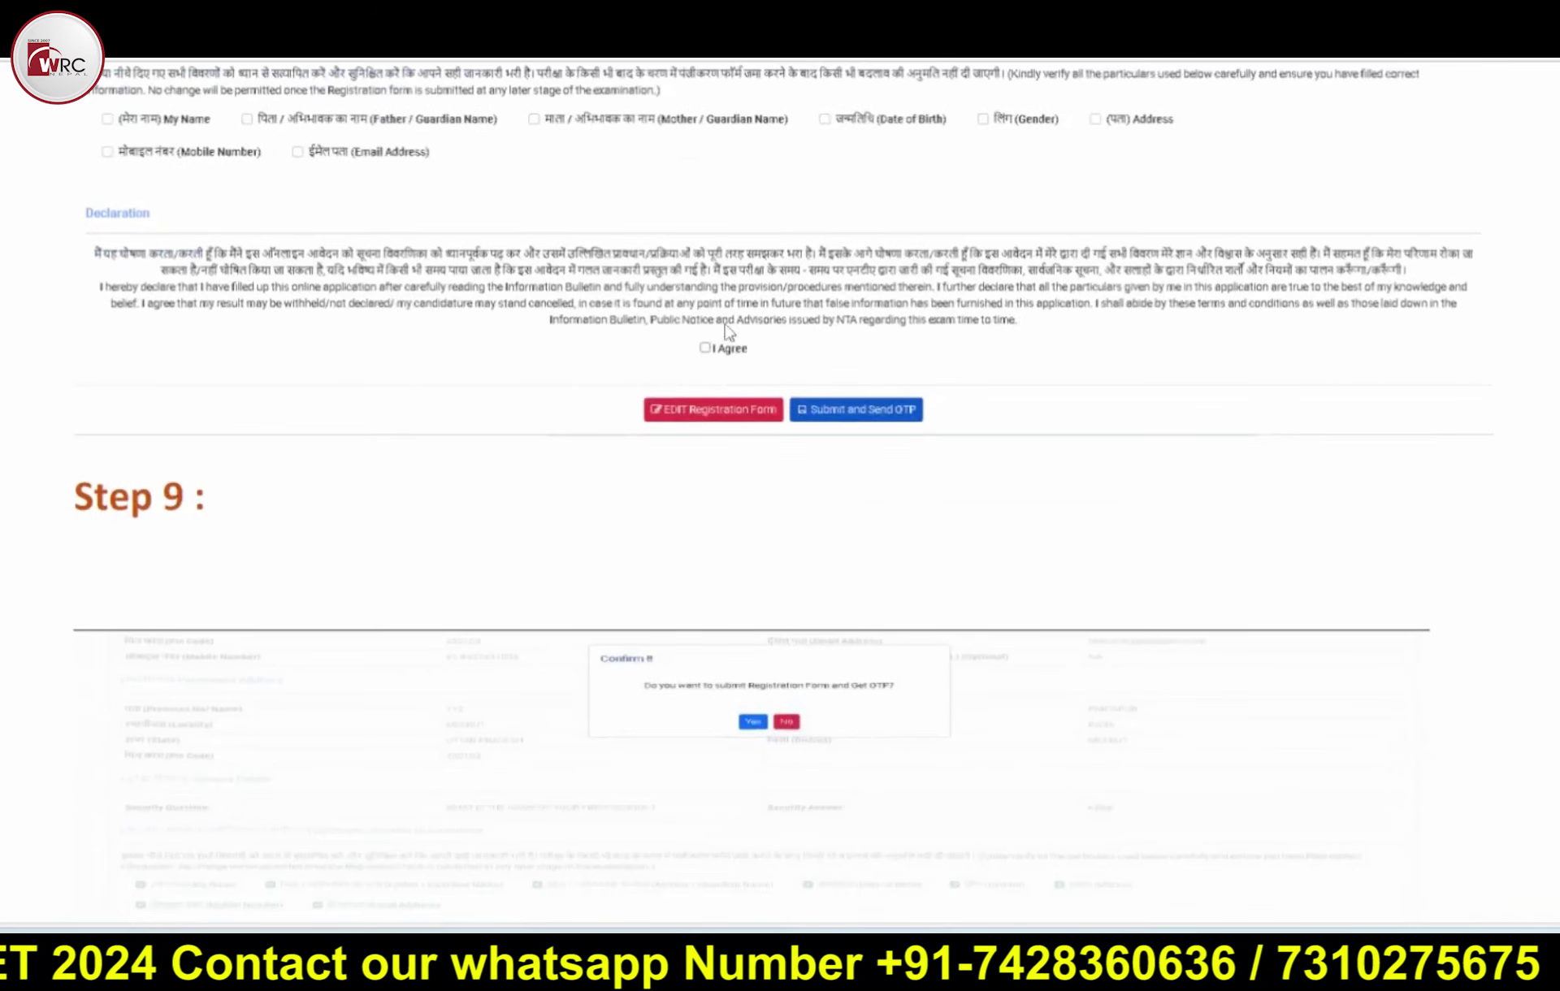
{"action": "scroll", "coordinate": [341, 235], "scroll_direction": "up", "scroll_amount": 3}
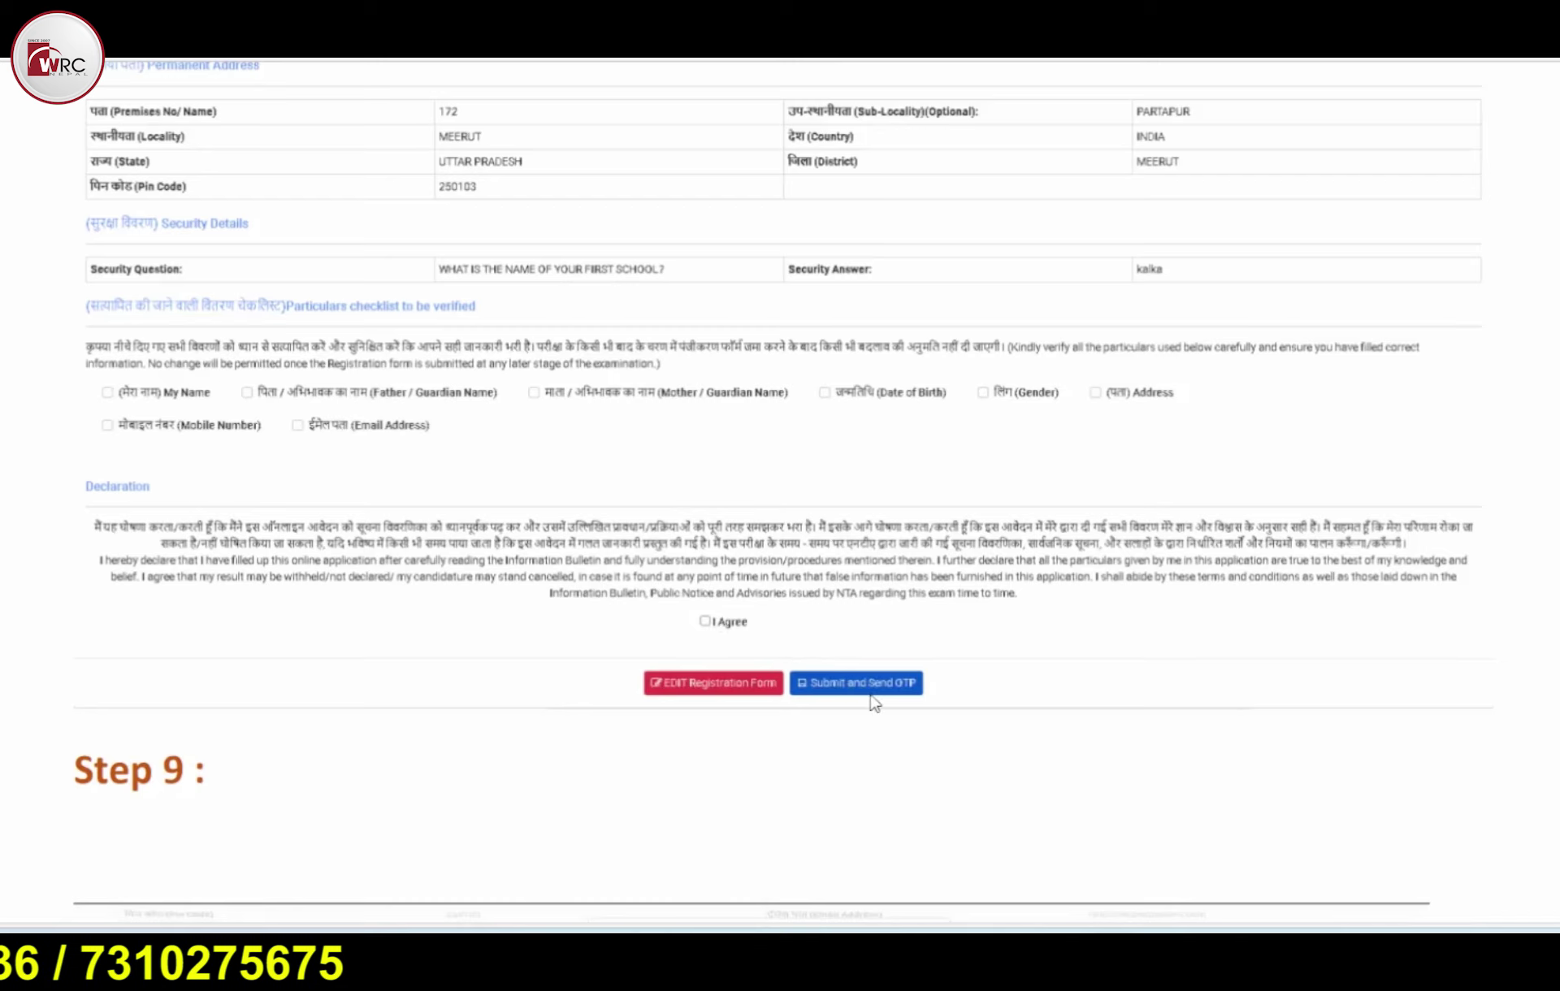
{"action": "scroll", "coordinate": [875, 702], "scroll_direction": "down", "scroll_amount": 8}
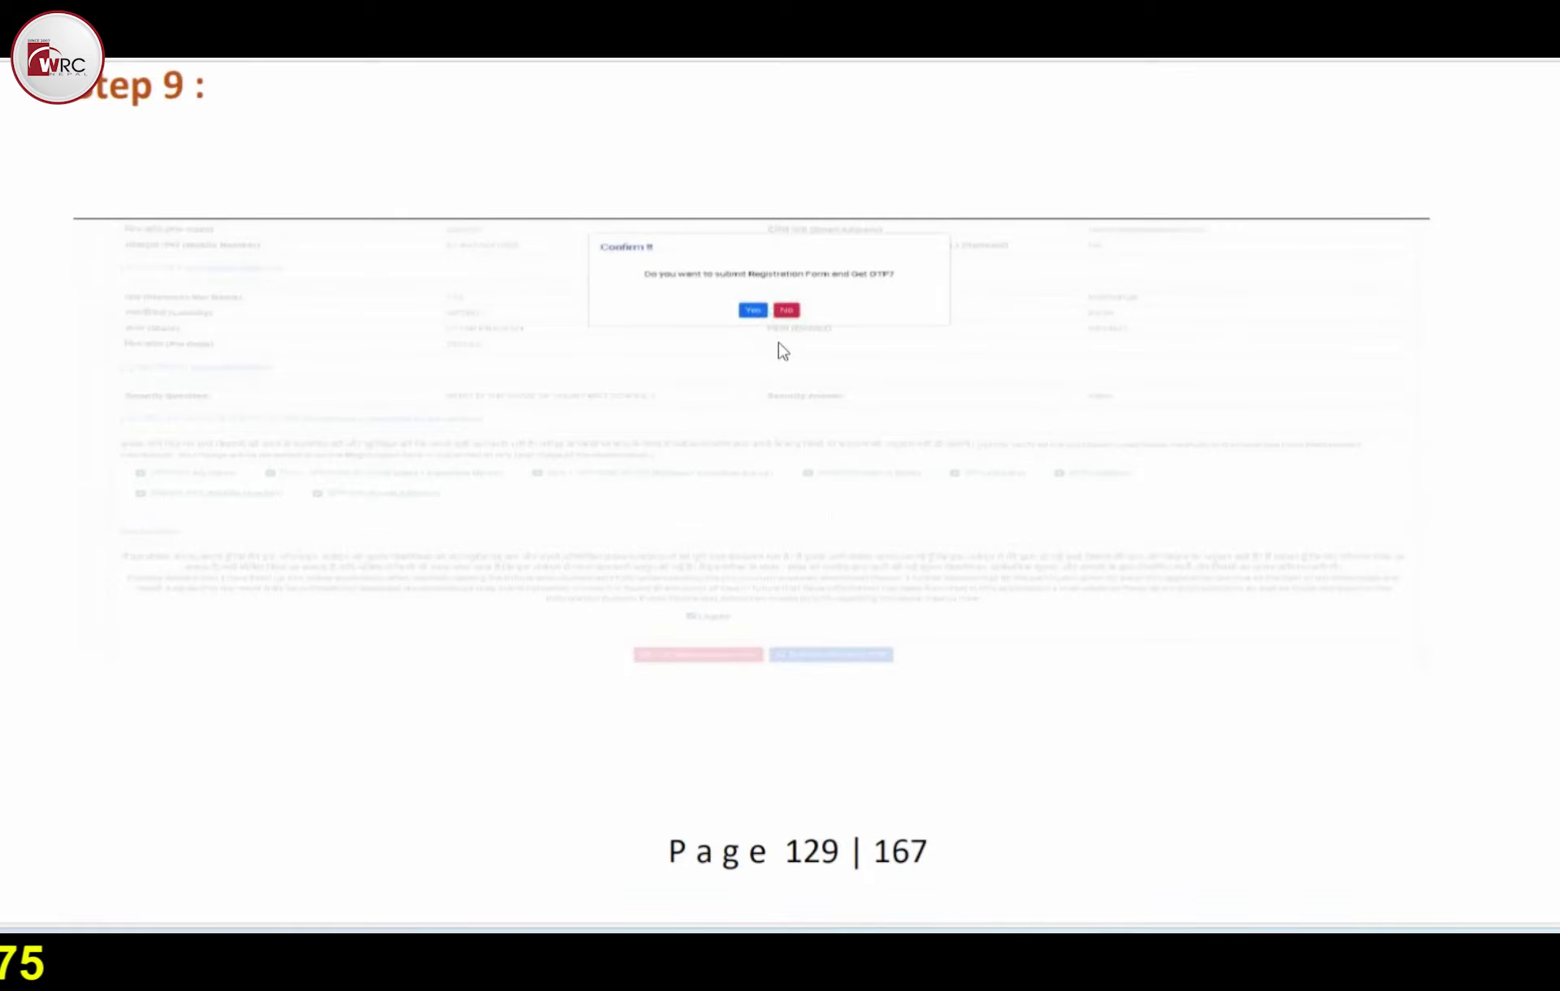
{"action": "scroll", "coordinate": [782, 352], "scroll_direction": "down", "scroll_amount": 12}
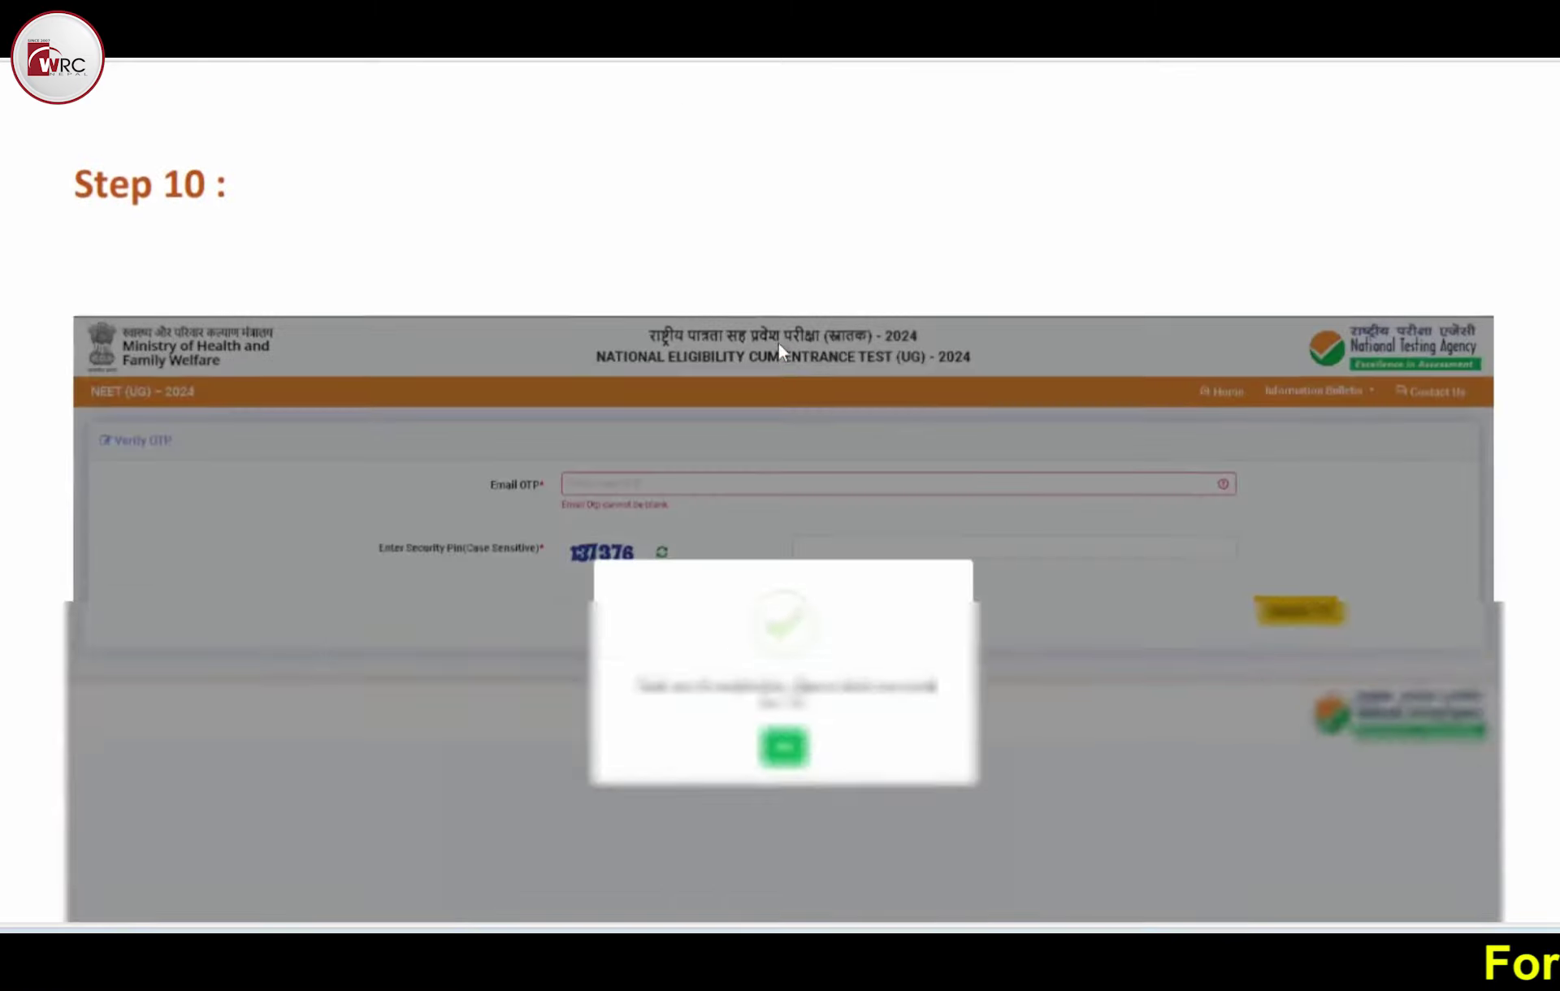
{"action": "scroll", "coordinate": [780, 349], "scroll_direction": "down", "scroll_amount": 9}
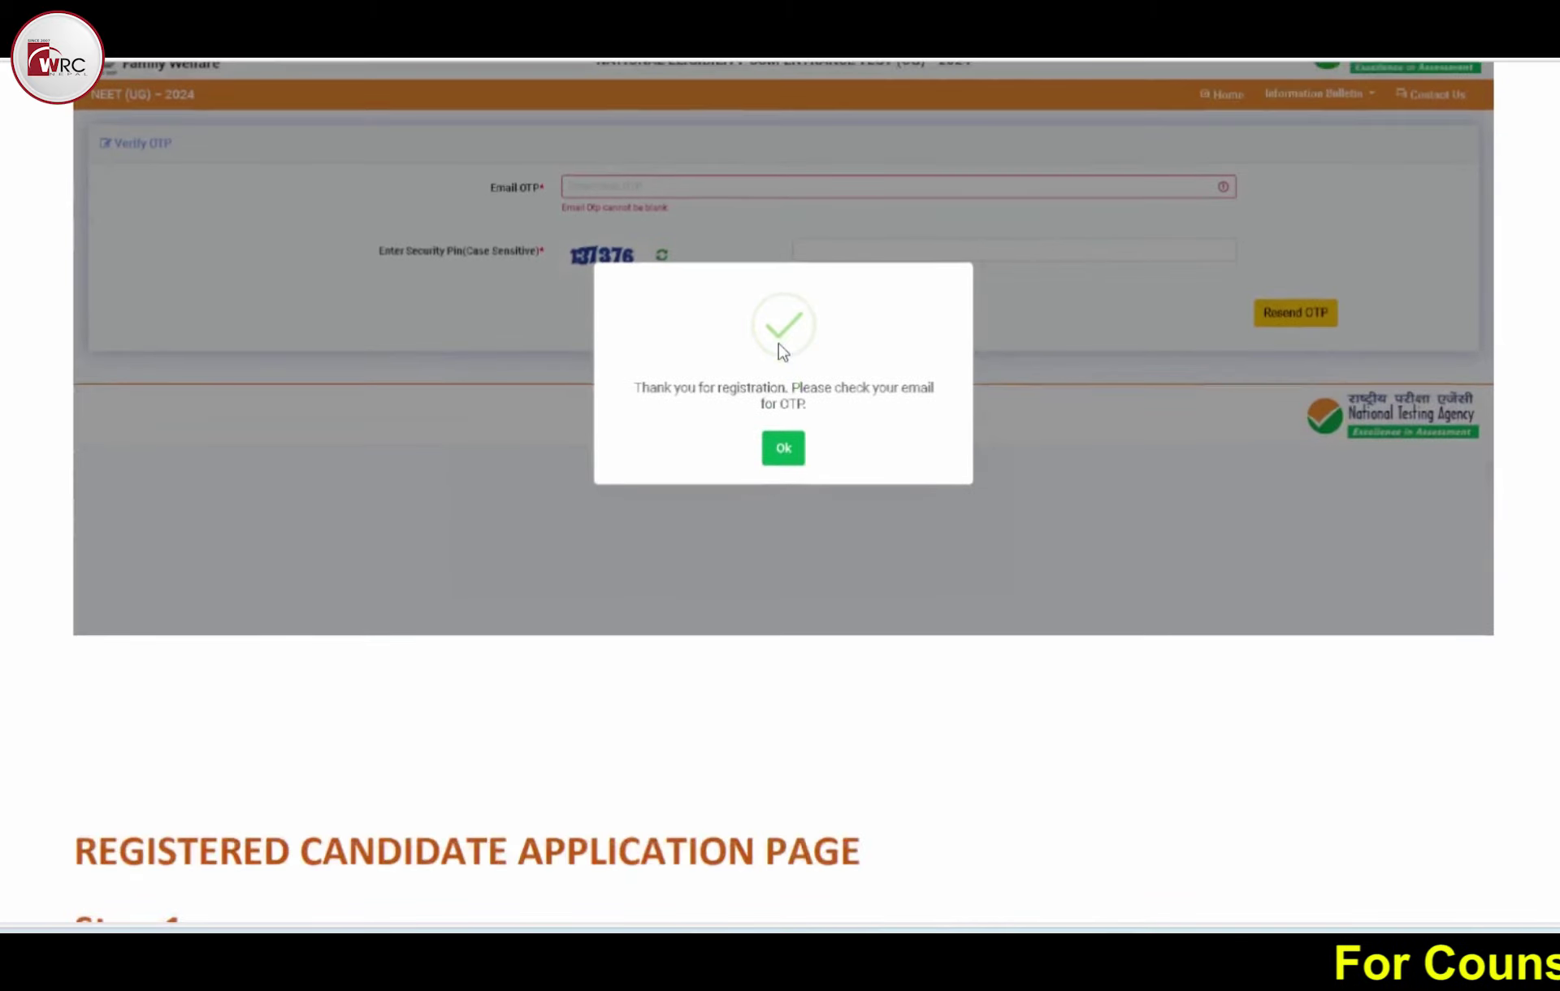
Examine the registered candidate login instructions and the registration status page leading to the application form
{"action": "scroll", "coordinate": [827, 415], "scroll_direction": "down", "scroll_amount": 15}
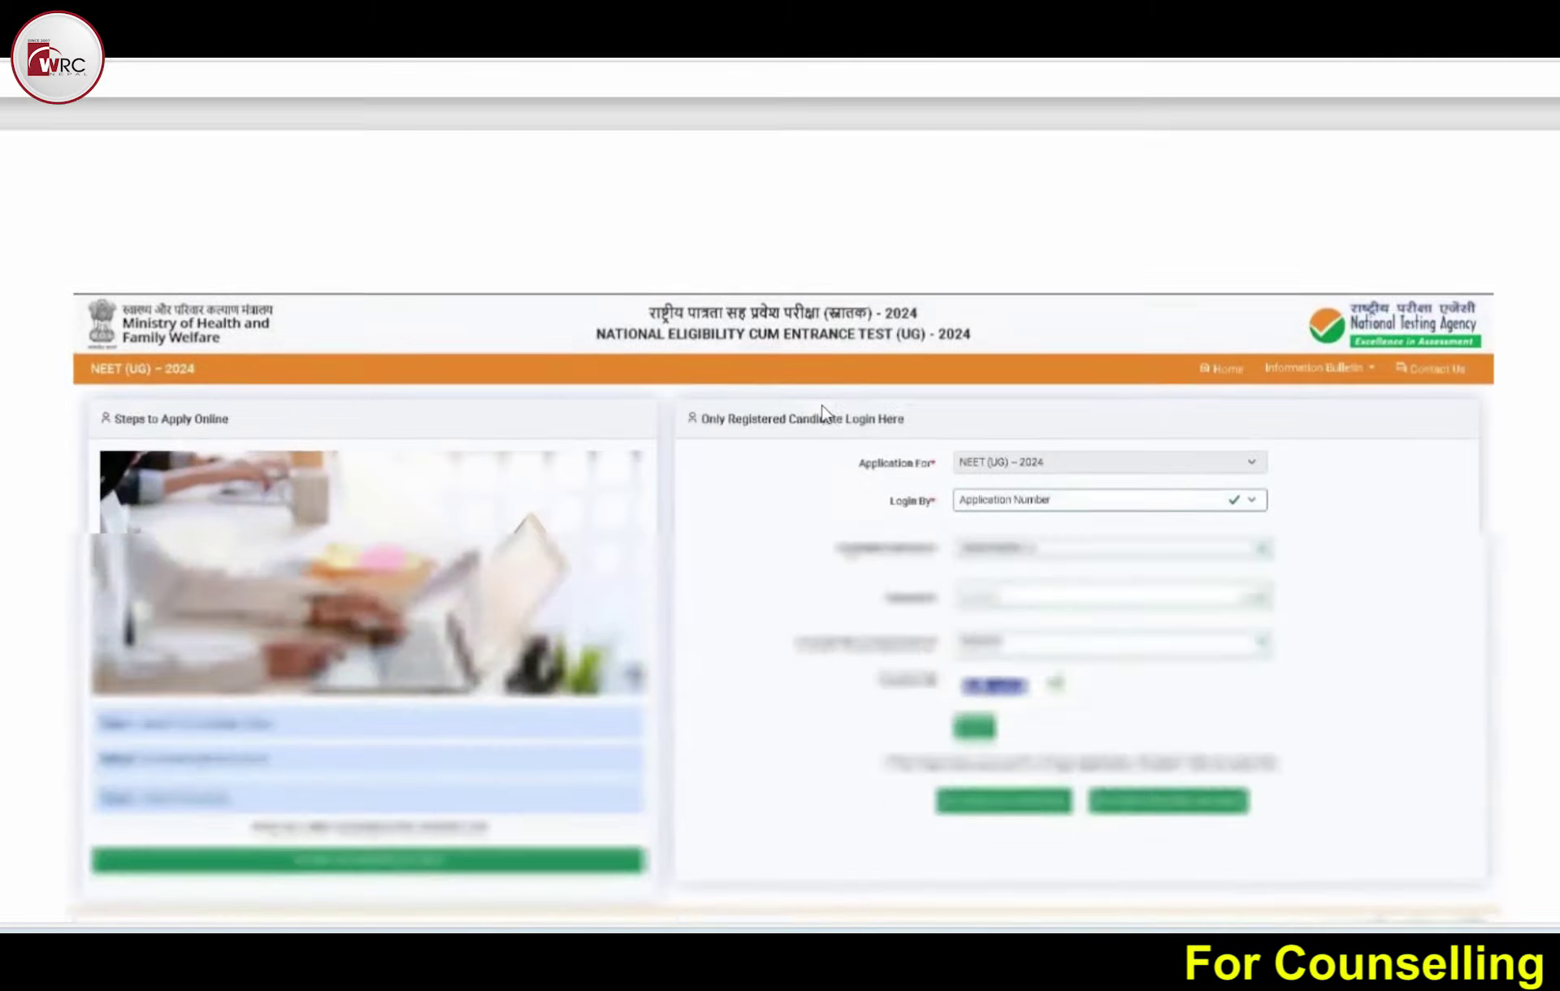
{"action": "scroll", "coordinate": [827, 416], "scroll_direction": "up", "scroll_amount": 2}
{"action": "scroll", "coordinate": [827, 415], "scroll_direction": "up", "scroll_amount": 2}
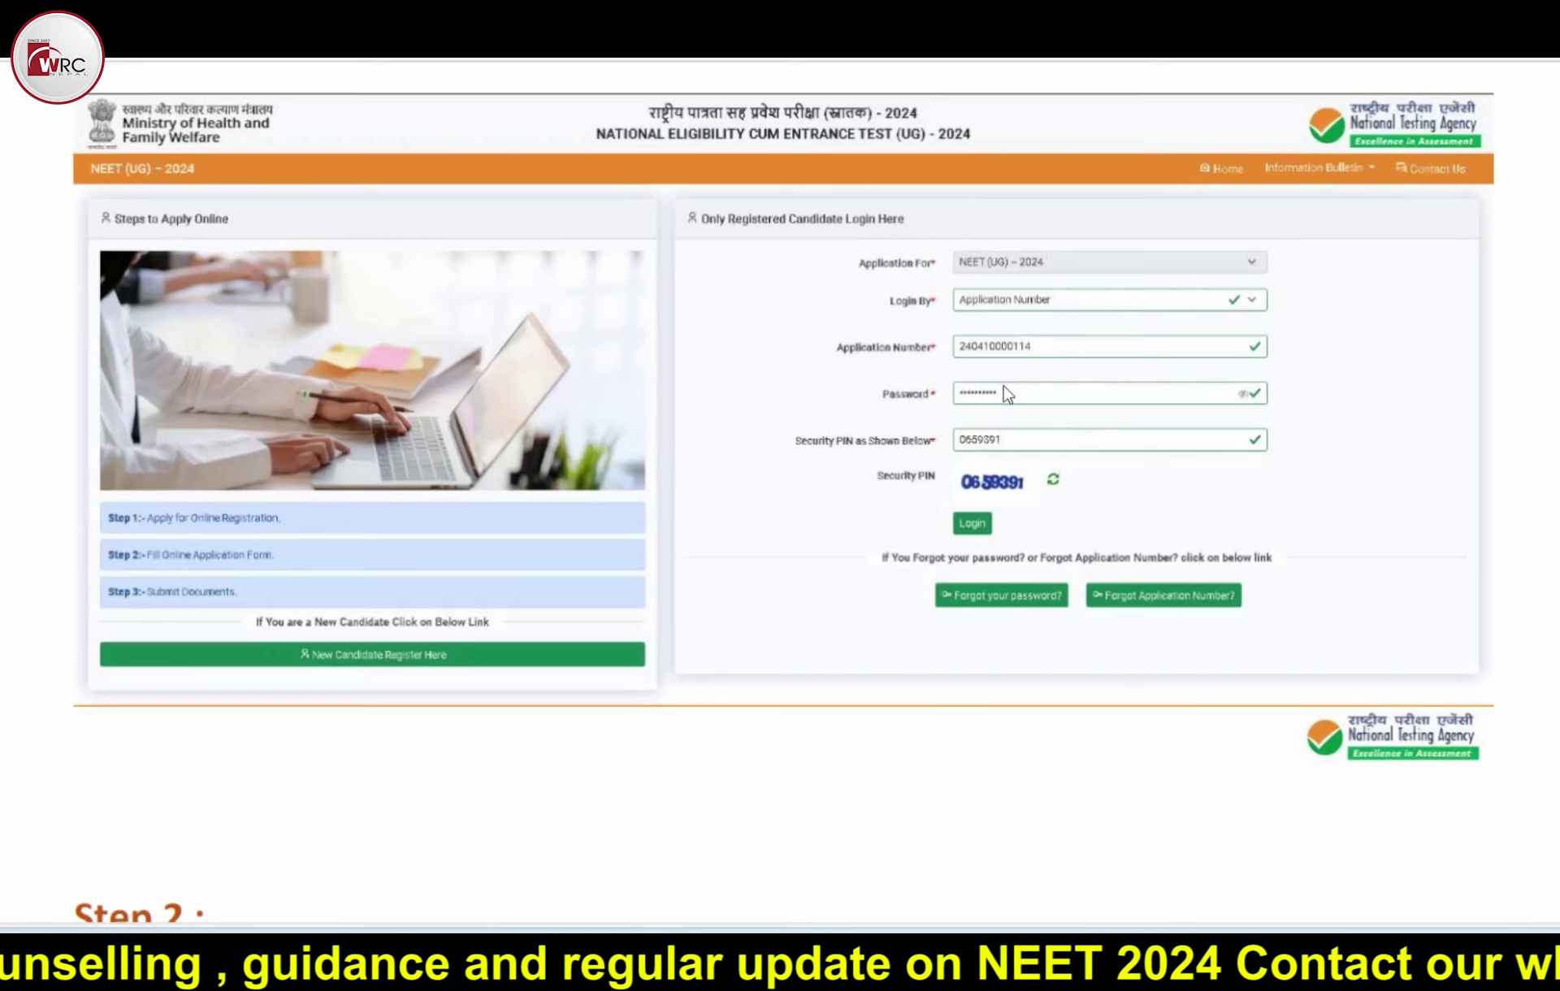
{"action": "scroll", "coordinate": [1010, 396], "scroll_direction": "down", "scroll_amount": 3}
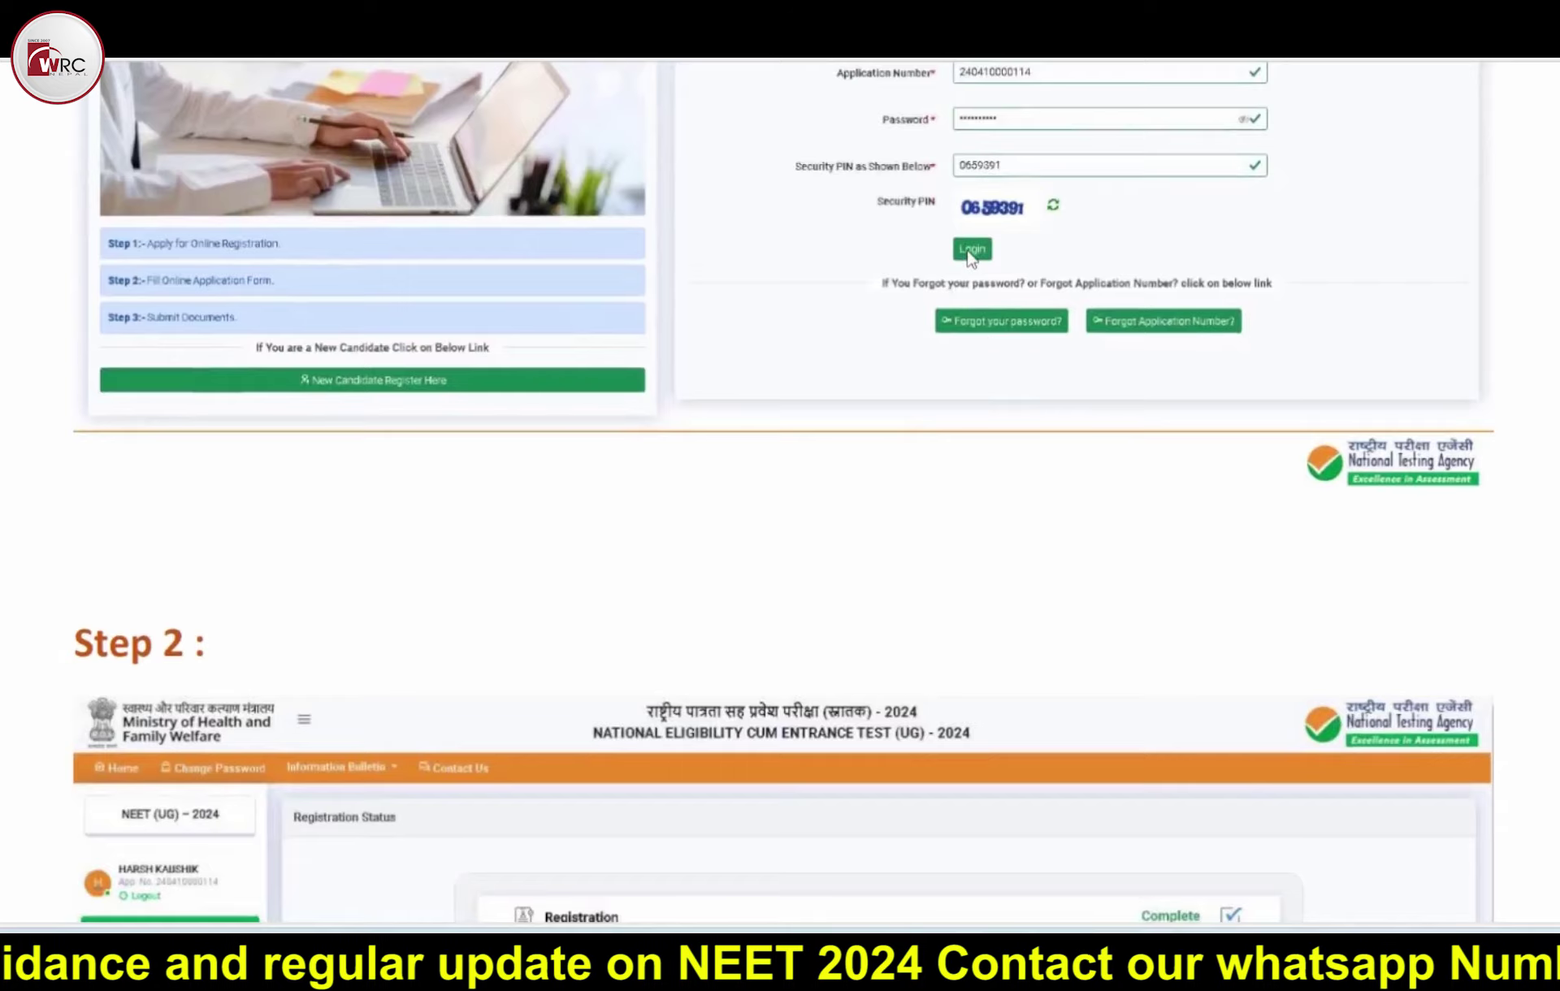
{"action": "scroll", "coordinate": [967, 260], "scroll_direction": "down", "scroll_amount": 7}
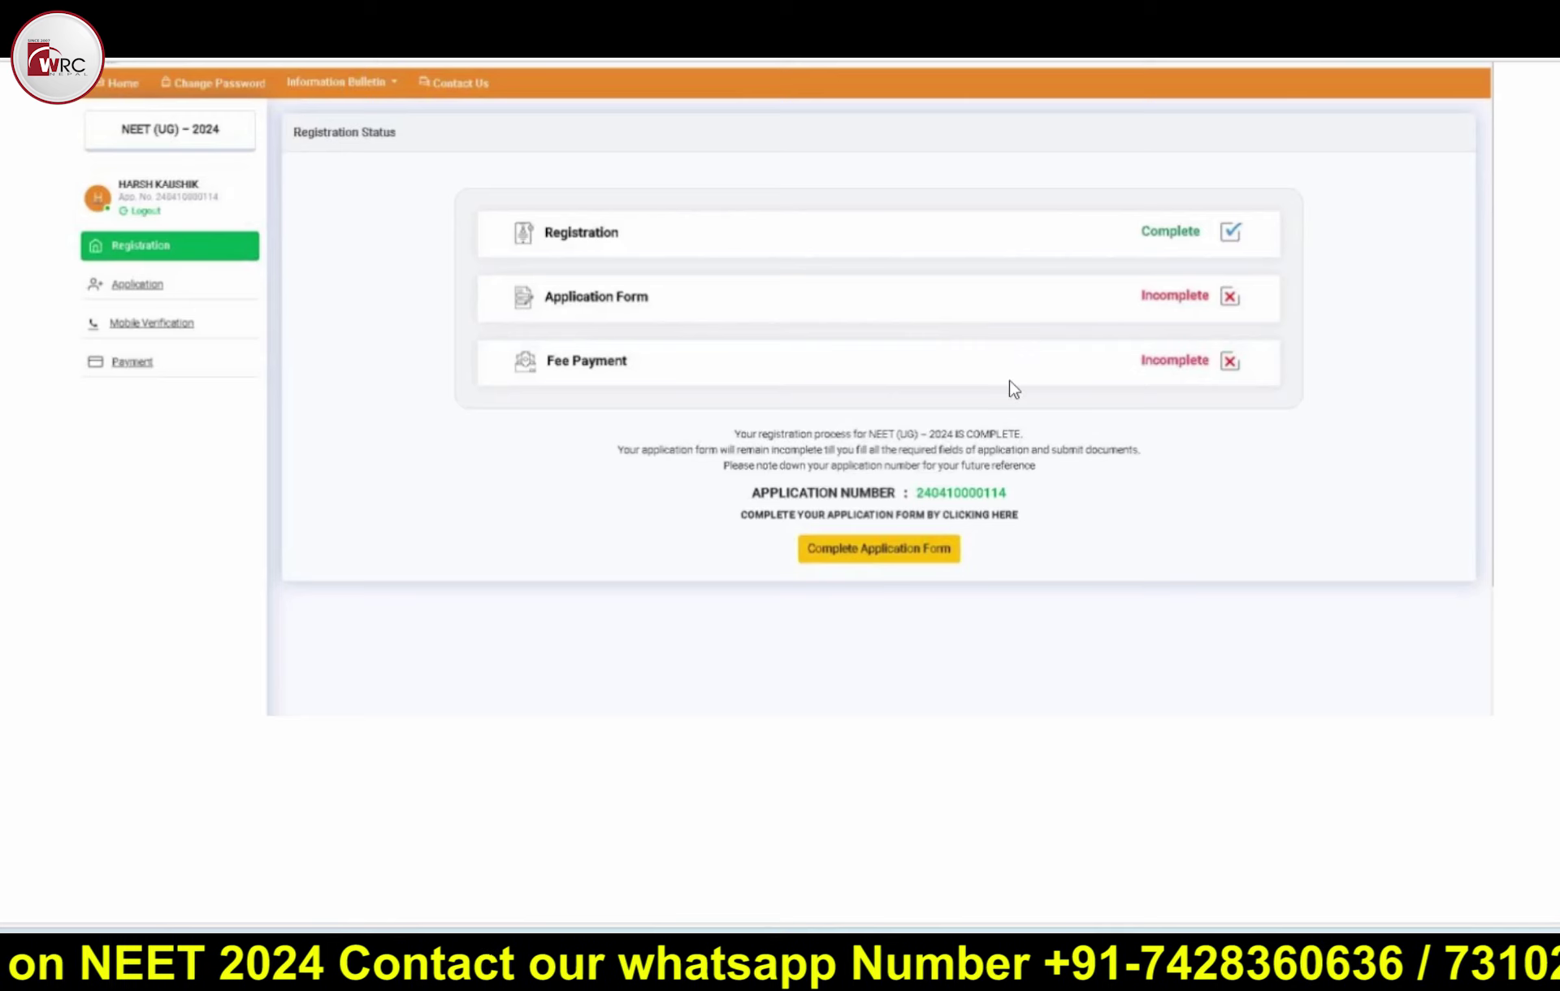
{"action": "scroll", "coordinate": [1014, 390], "scroll_direction": "down", "scroll_amount": 2}
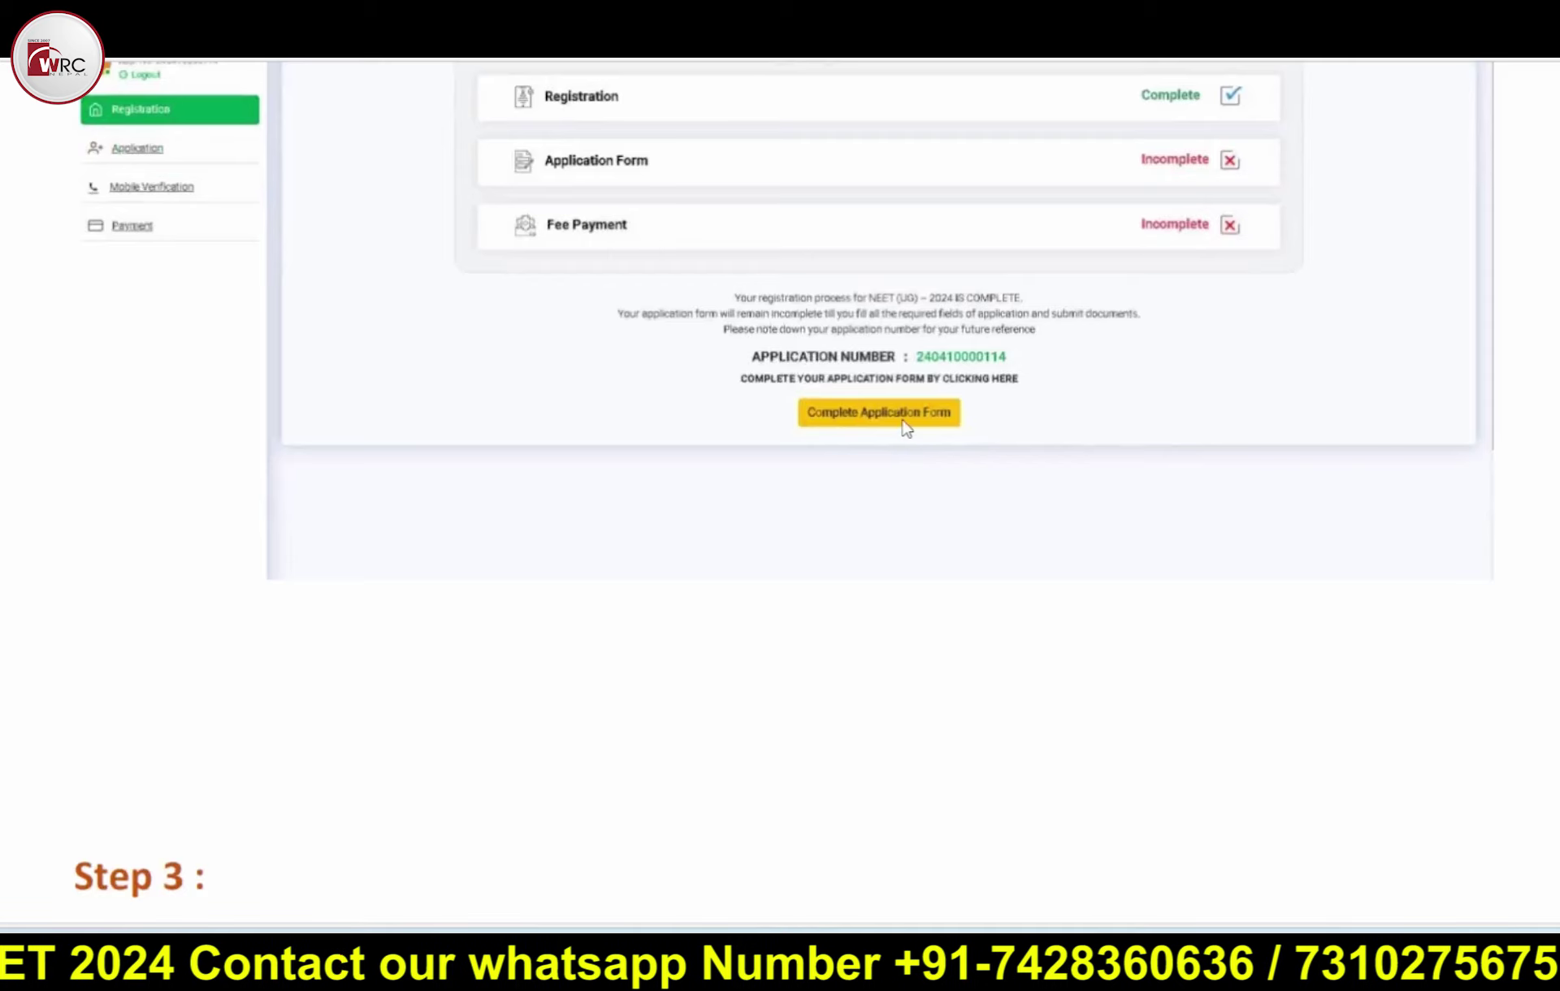
Read through the blank and completed Contact Detail forms, covering present and permanent addresses, emergency contacts, captcha and declaration
{"action": "scroll", "coordinate": [906, 428], "scroll_direction": "down", "scroll_amount": 10}
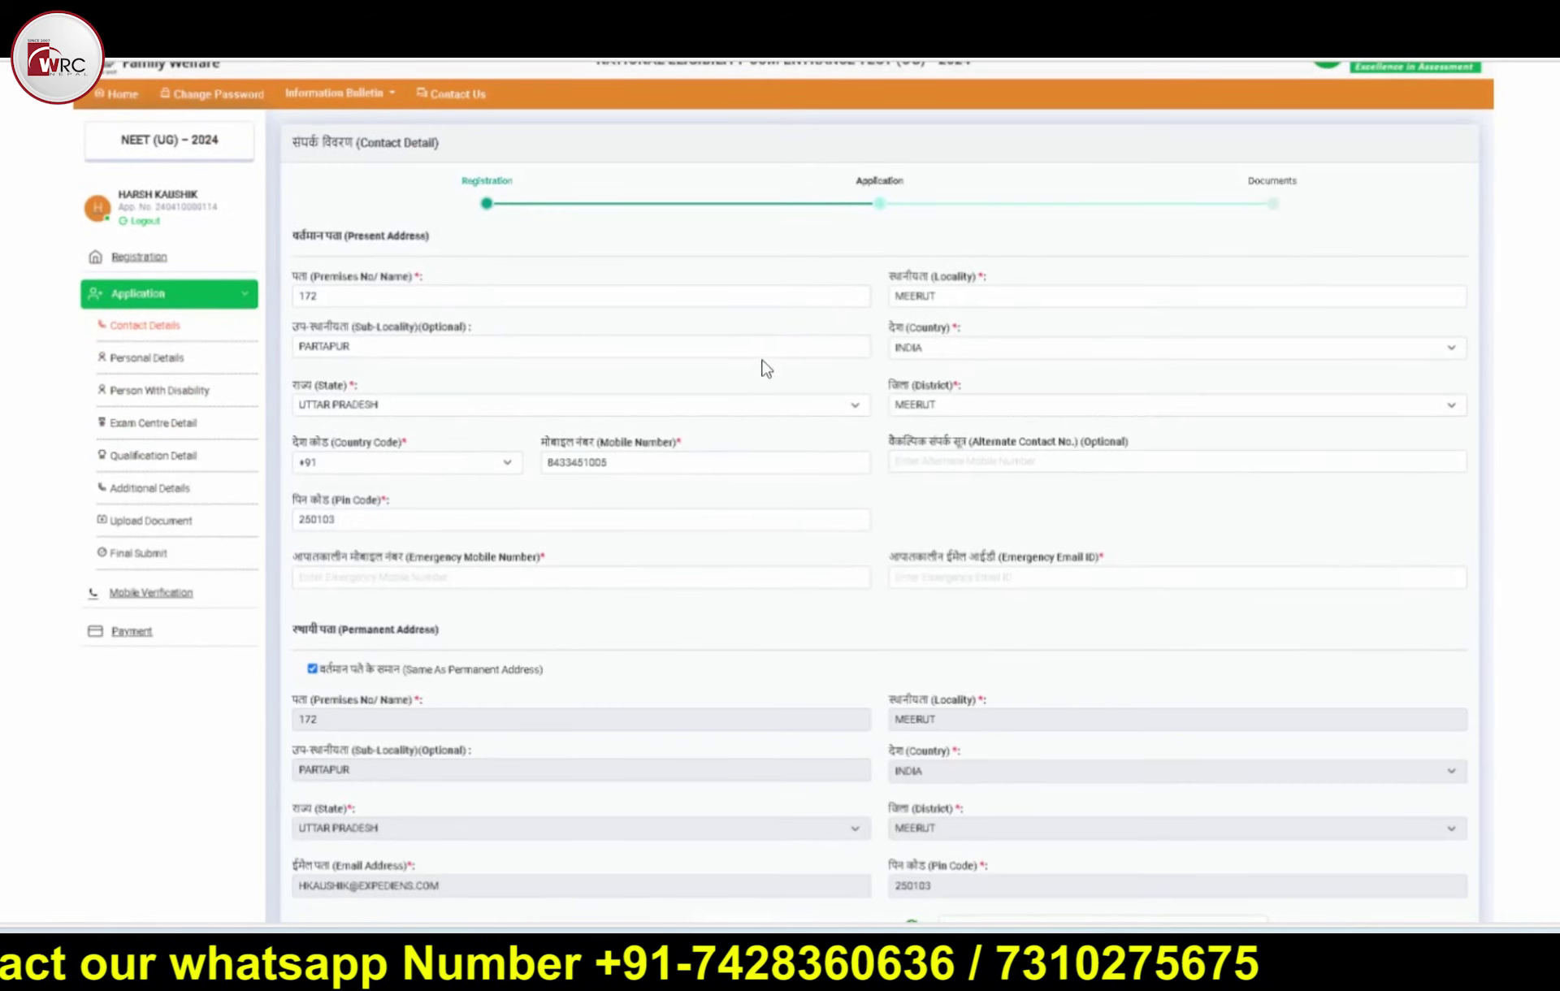
{"action": "scroll", "coordinate": [765, 369], "scroll_direction": "down", "scroll_amount": 3}
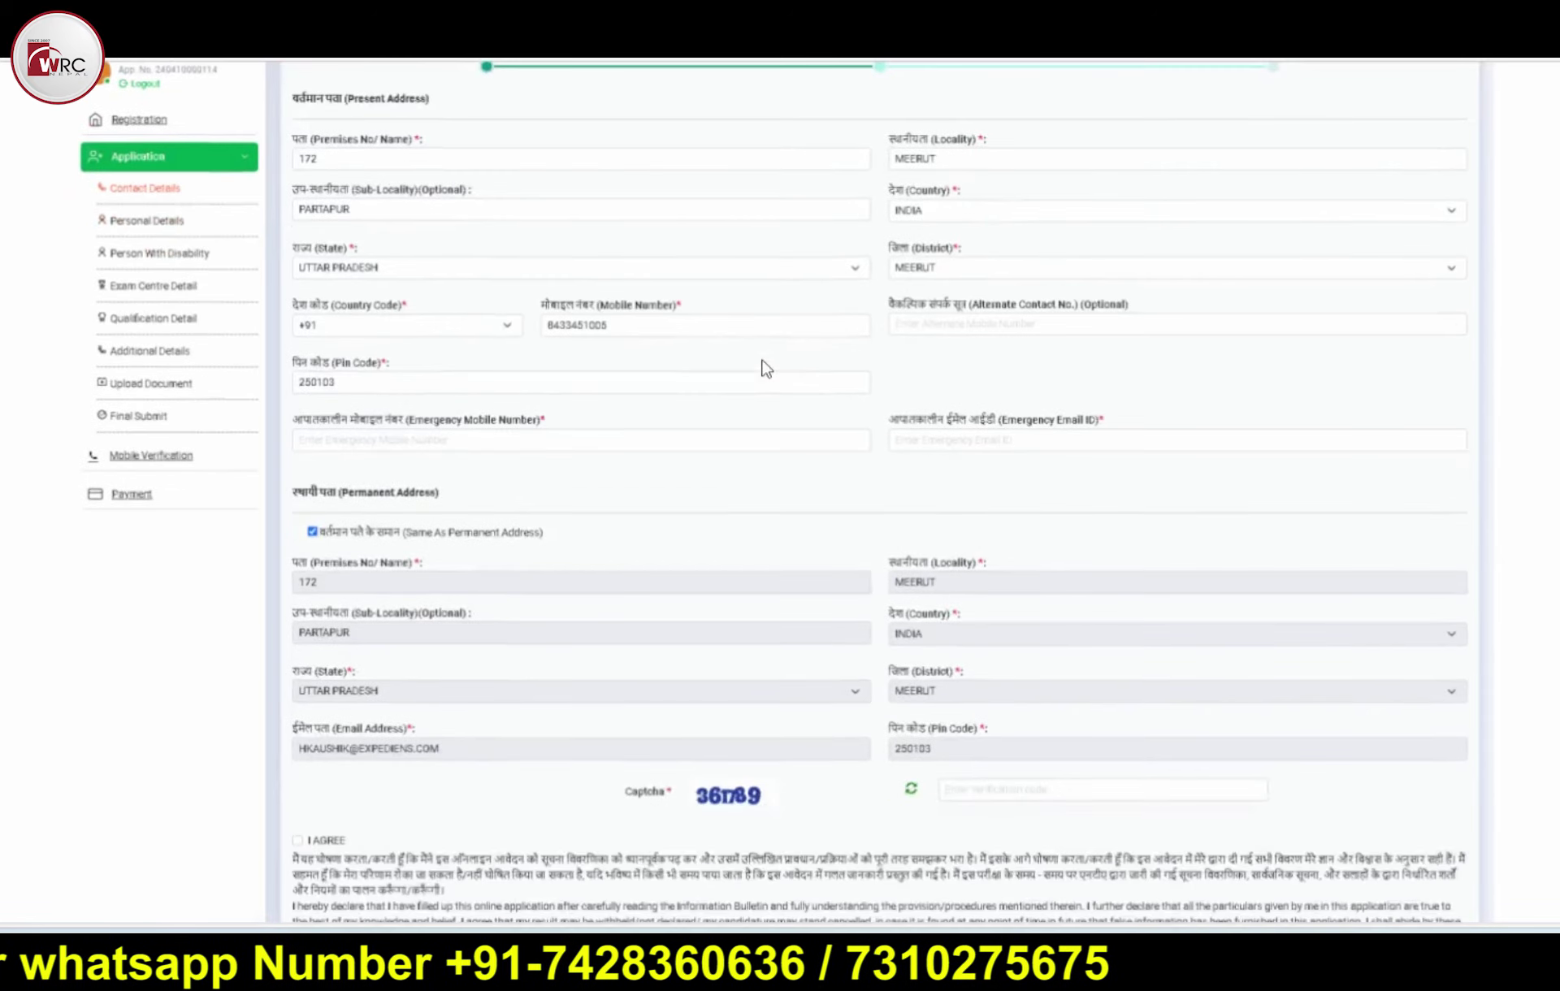
{"action": "scroll", "coordinate": [765, 369], "scroll_direction": "down", "scroll_amount": 7}
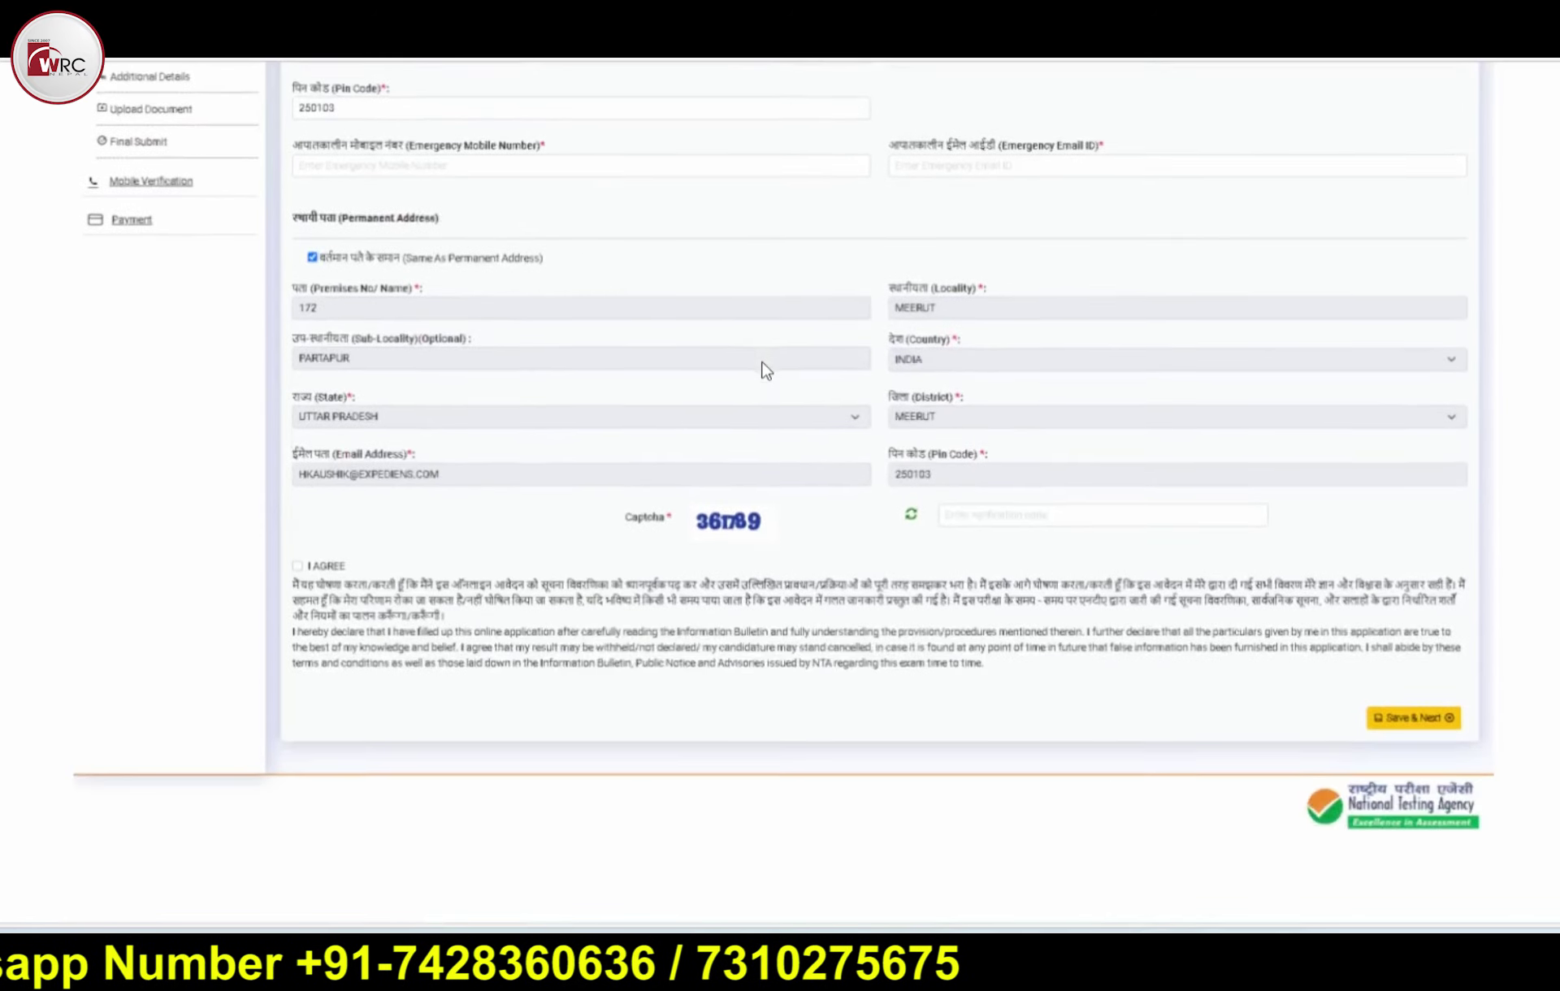
{"action": "scroll", "coordinate": [764, 369], "scroll_direction": "down", "scroll_amount": 10}
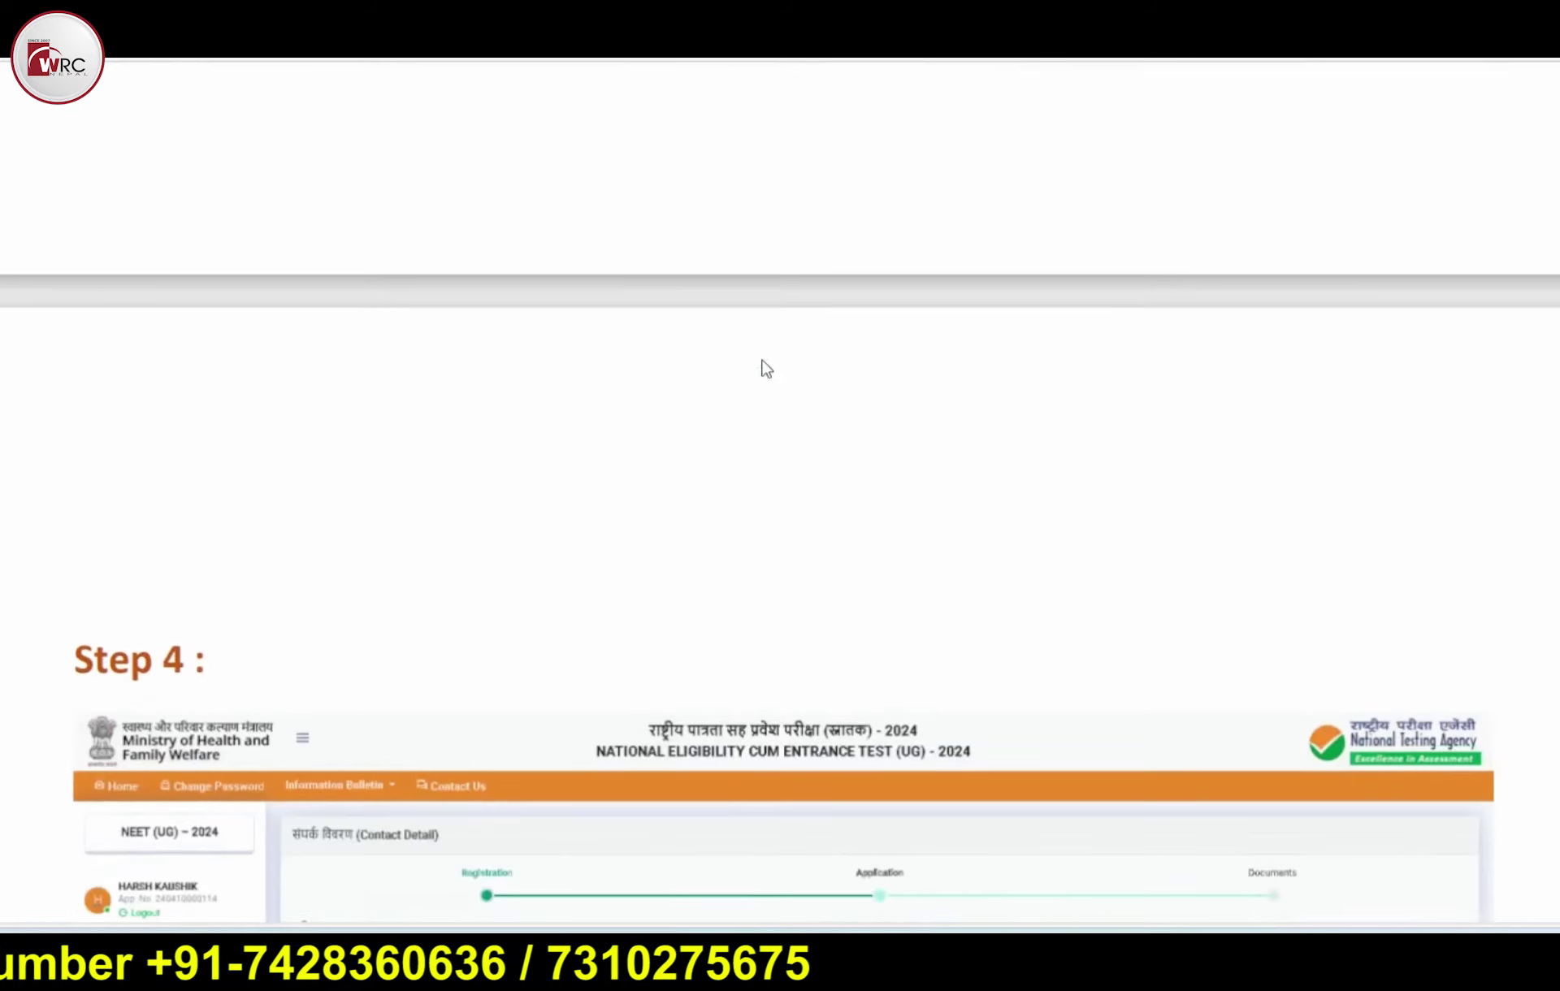
{"action": "scroll", "coordinate": [764, 369], "scroll_direction": "down", "scroll_amount": 4}
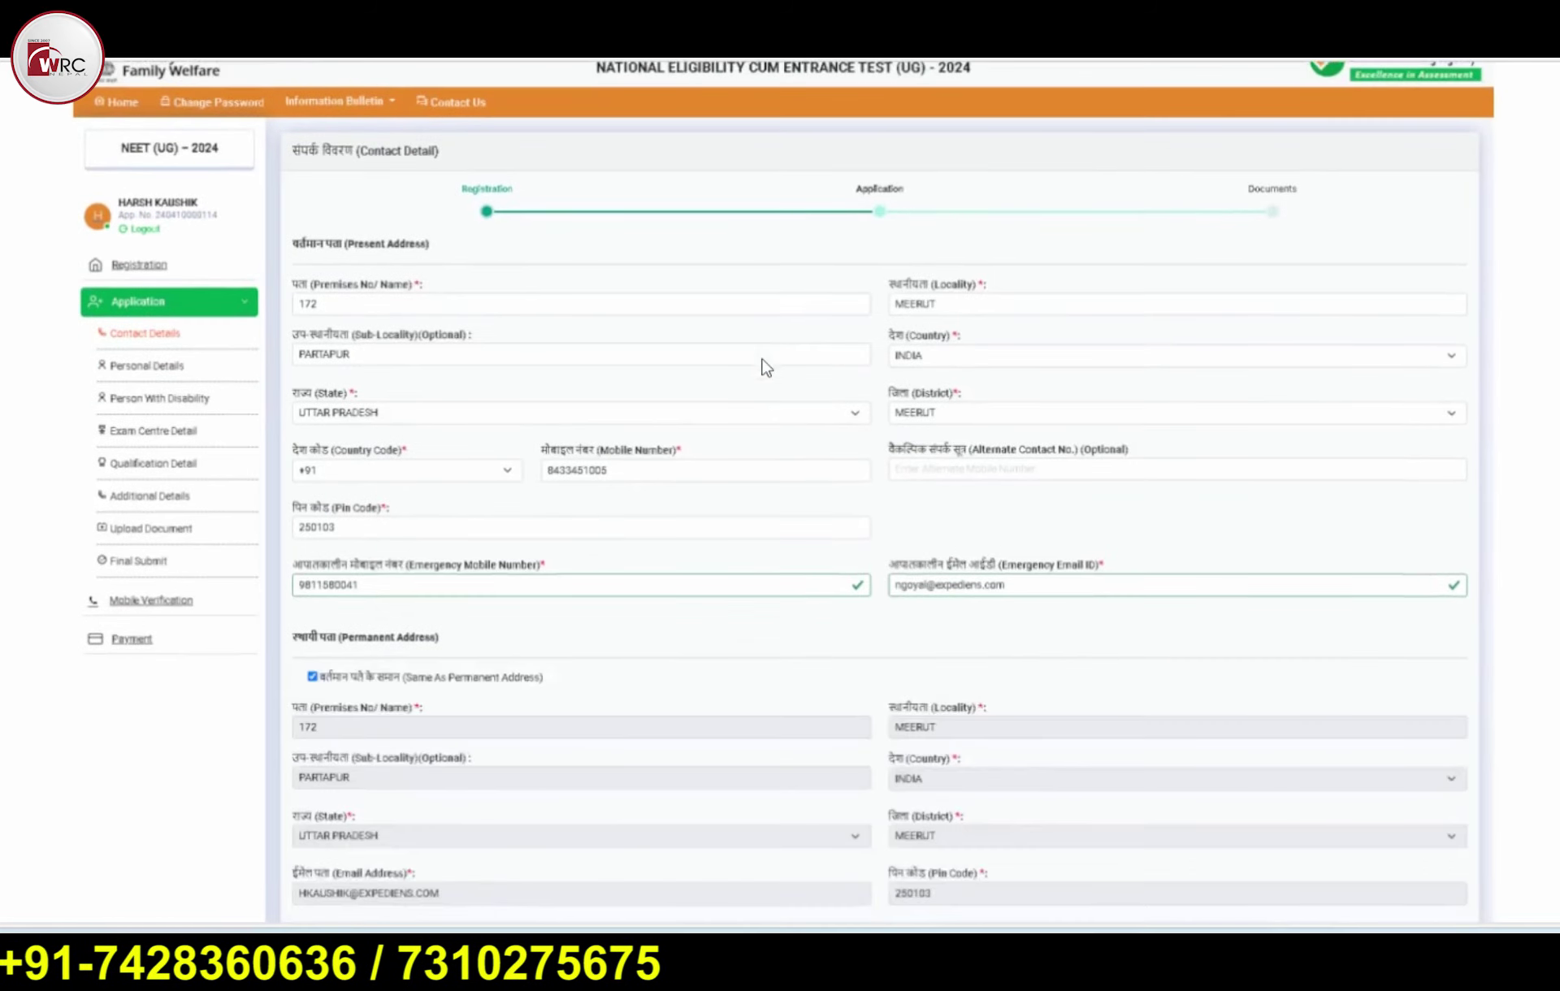
{"action": "scroll", "coordinate": [764, 370], "scroll_direction": "down", "scroll_amount": 4}
{"action": "scroll", "coordinate": [764, 368], "scroll_direction": "down", "scroll_amount": 2}
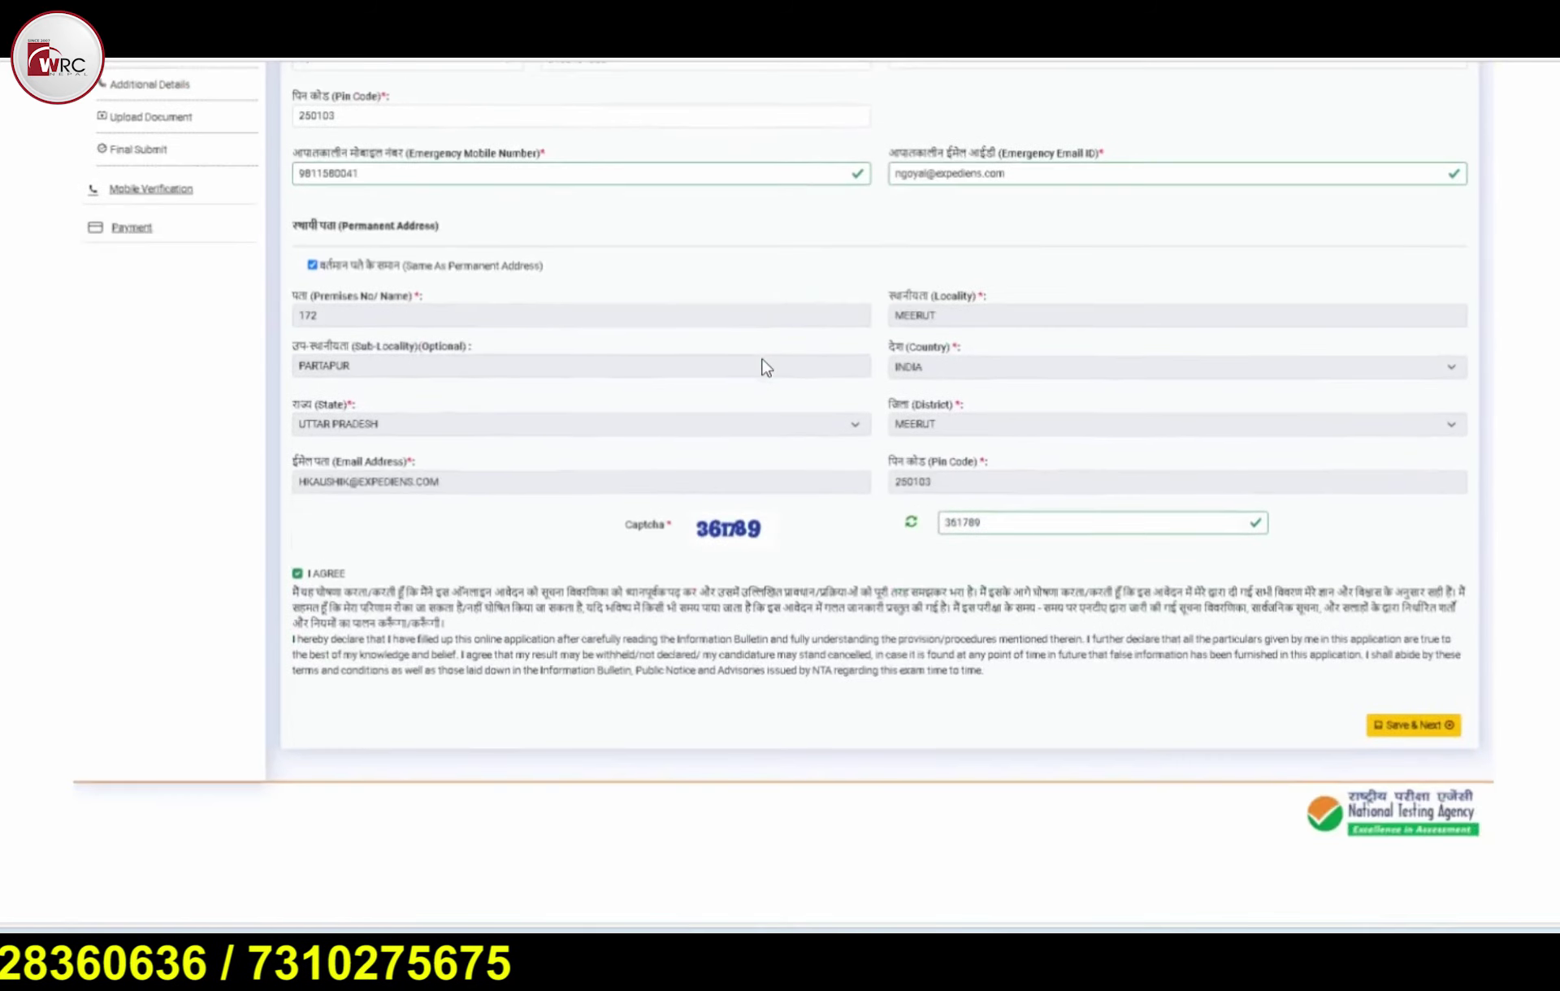
Review the Personal Detail pages and the Person With Disability forms in the application instructions
{"action": "scroll", "coordinate": [764, 366], "scroll_direction": "down", "scroll_amount": 20}
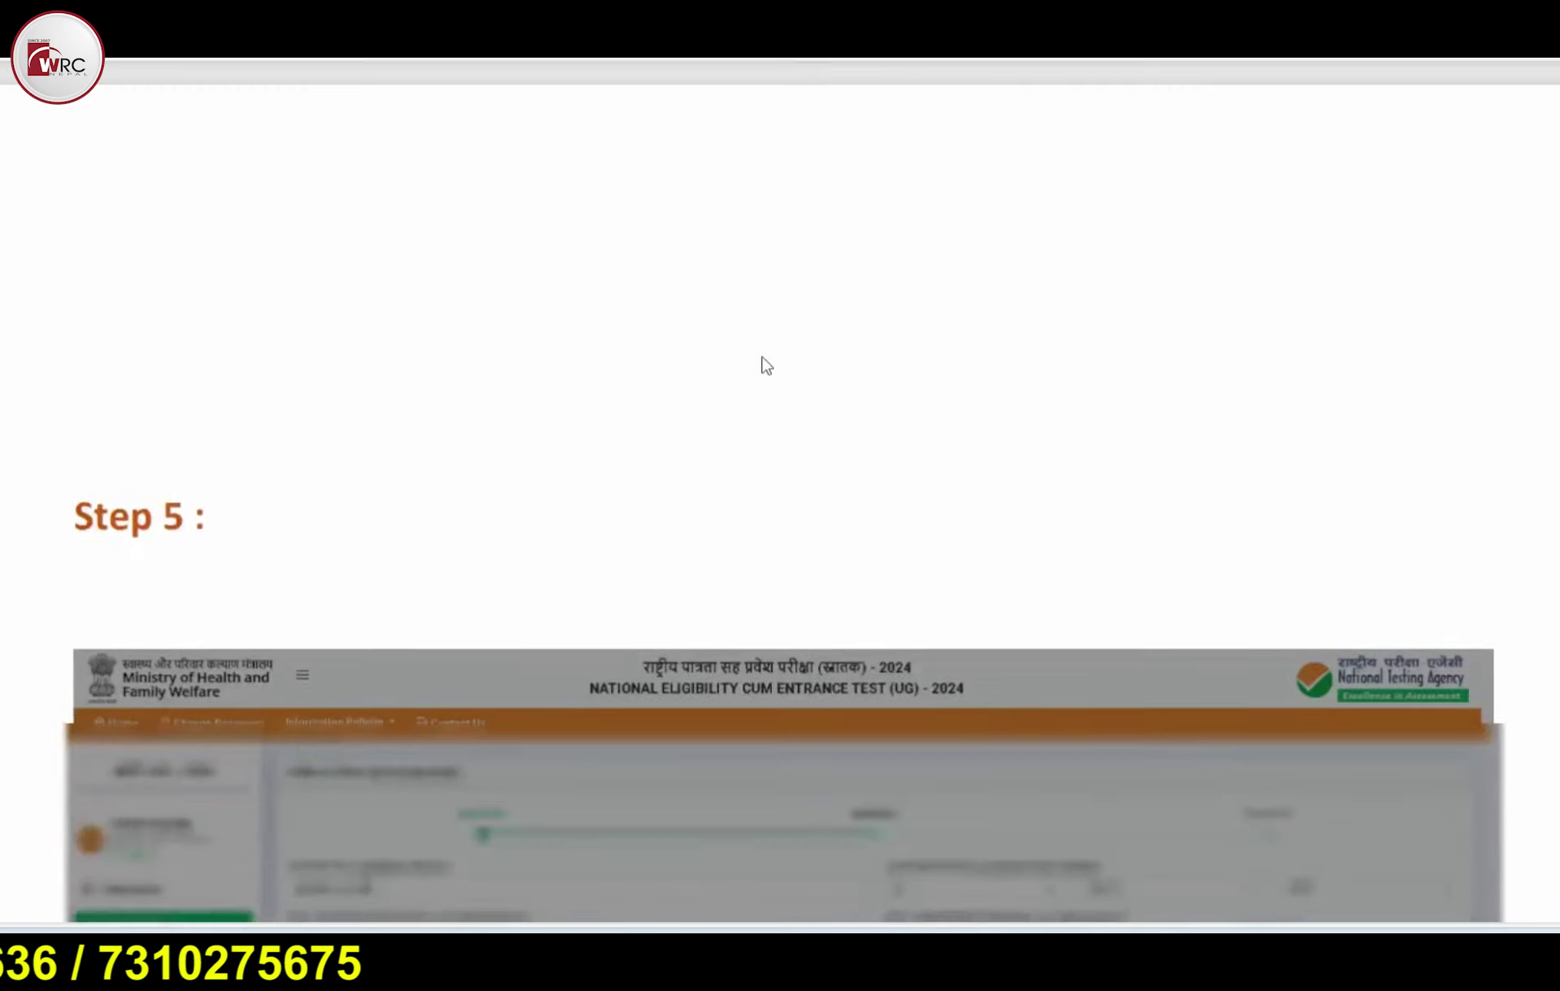
{"action": "scroll", "coordinate": [763, 356], "scroll_direction": "down", "scroll_amount": 6}
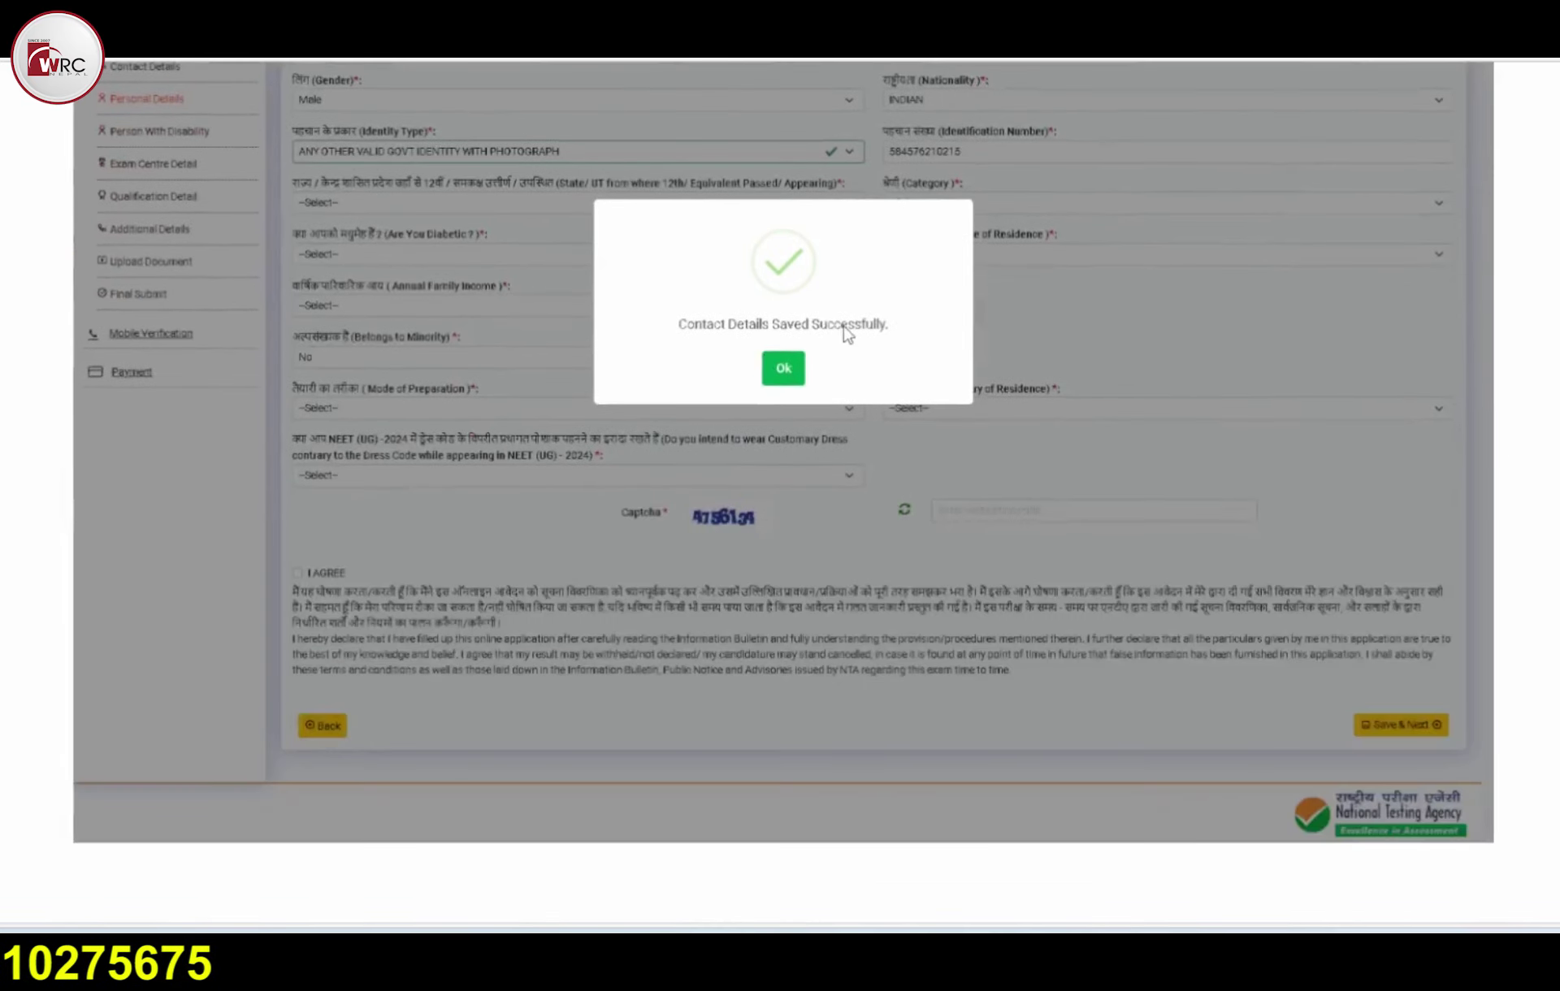
{"action": "scroll", "coordinate": [800, 356], "scroll_direction": "down", "scroll_amount": 15}
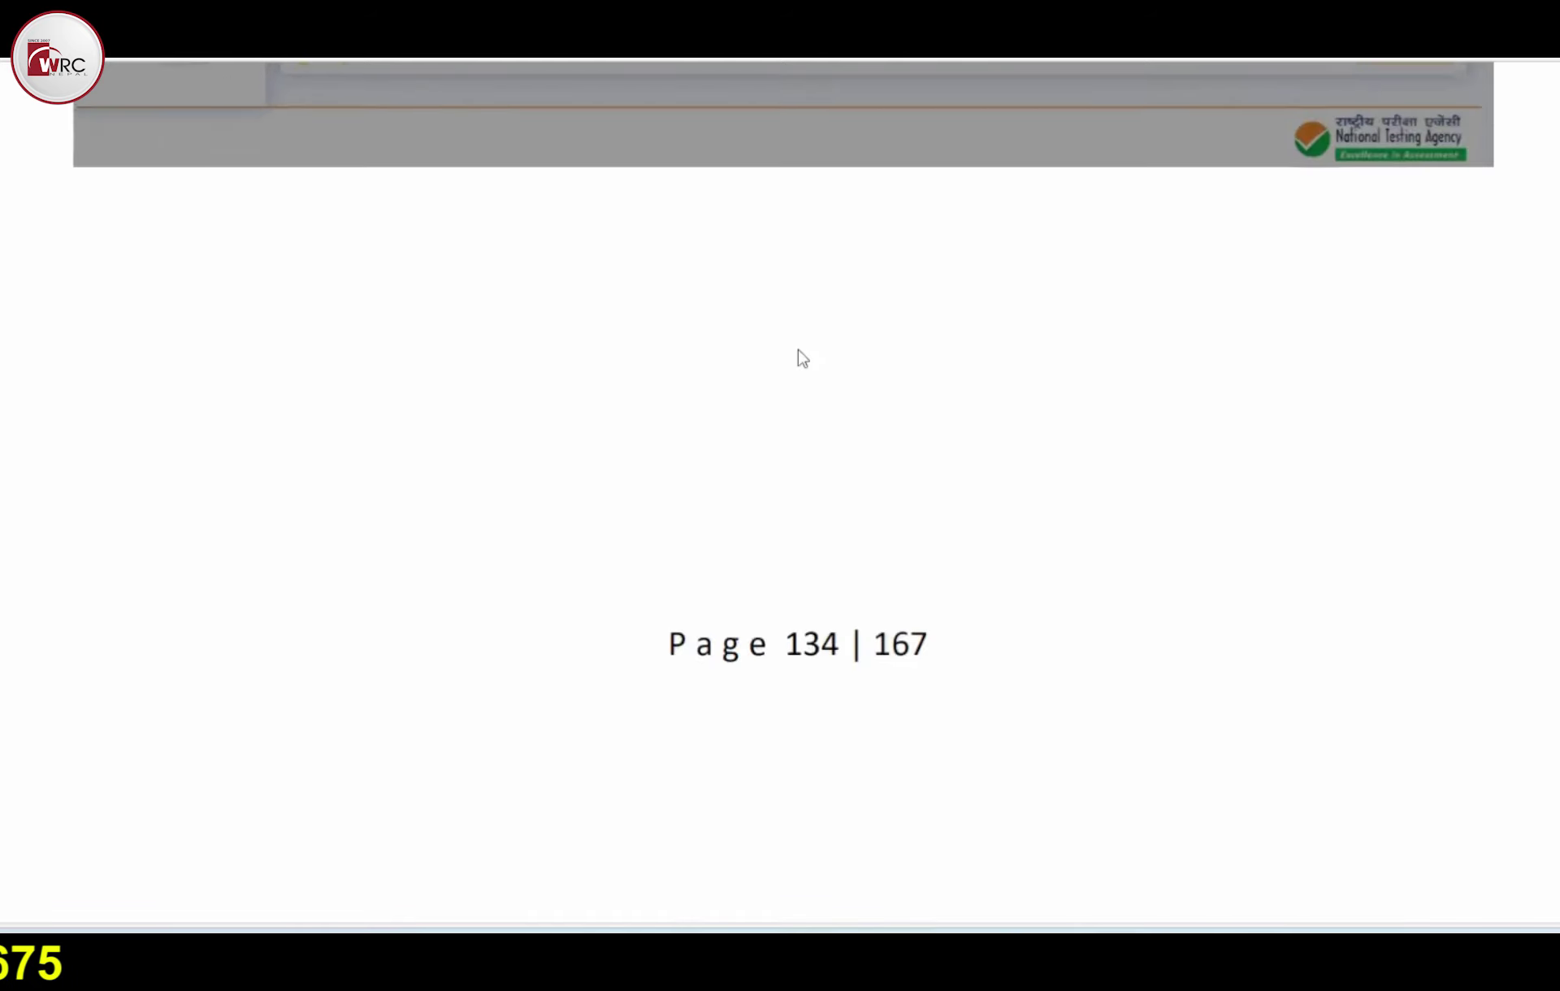
{"action": "scroll", "coordinate": [797, 350], "scroll_direction": "down", "scroll_amount": 15}
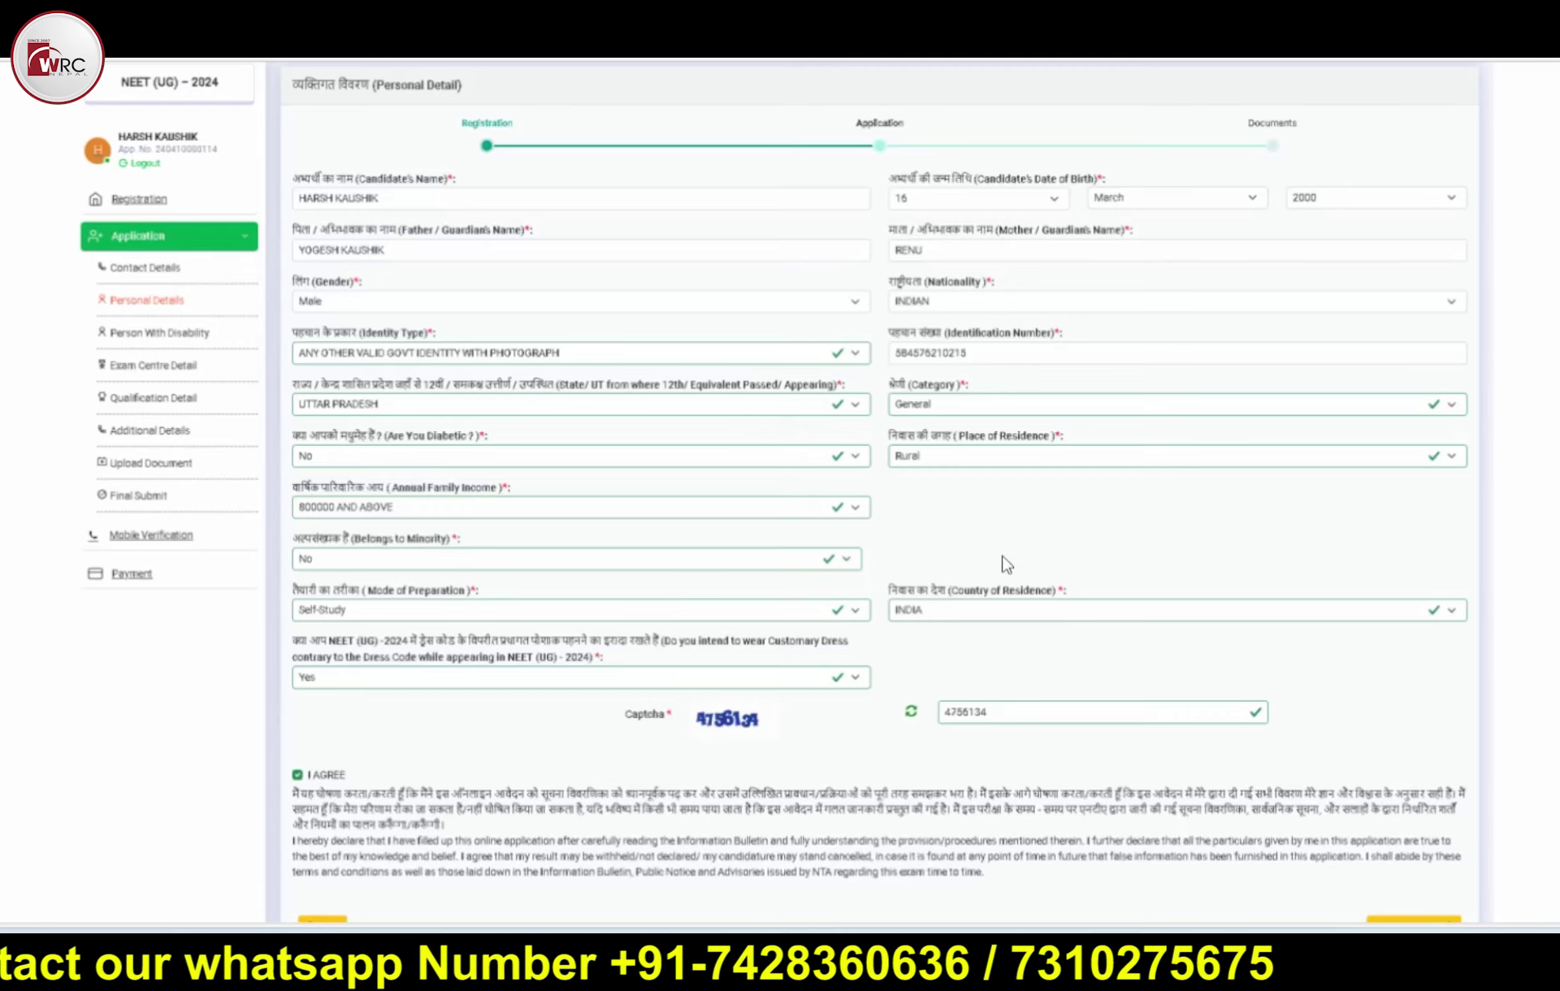
{"action": "scroll", "coordinate": [837, 553], "scroll_direction": "down", "scroll_amount": 2}
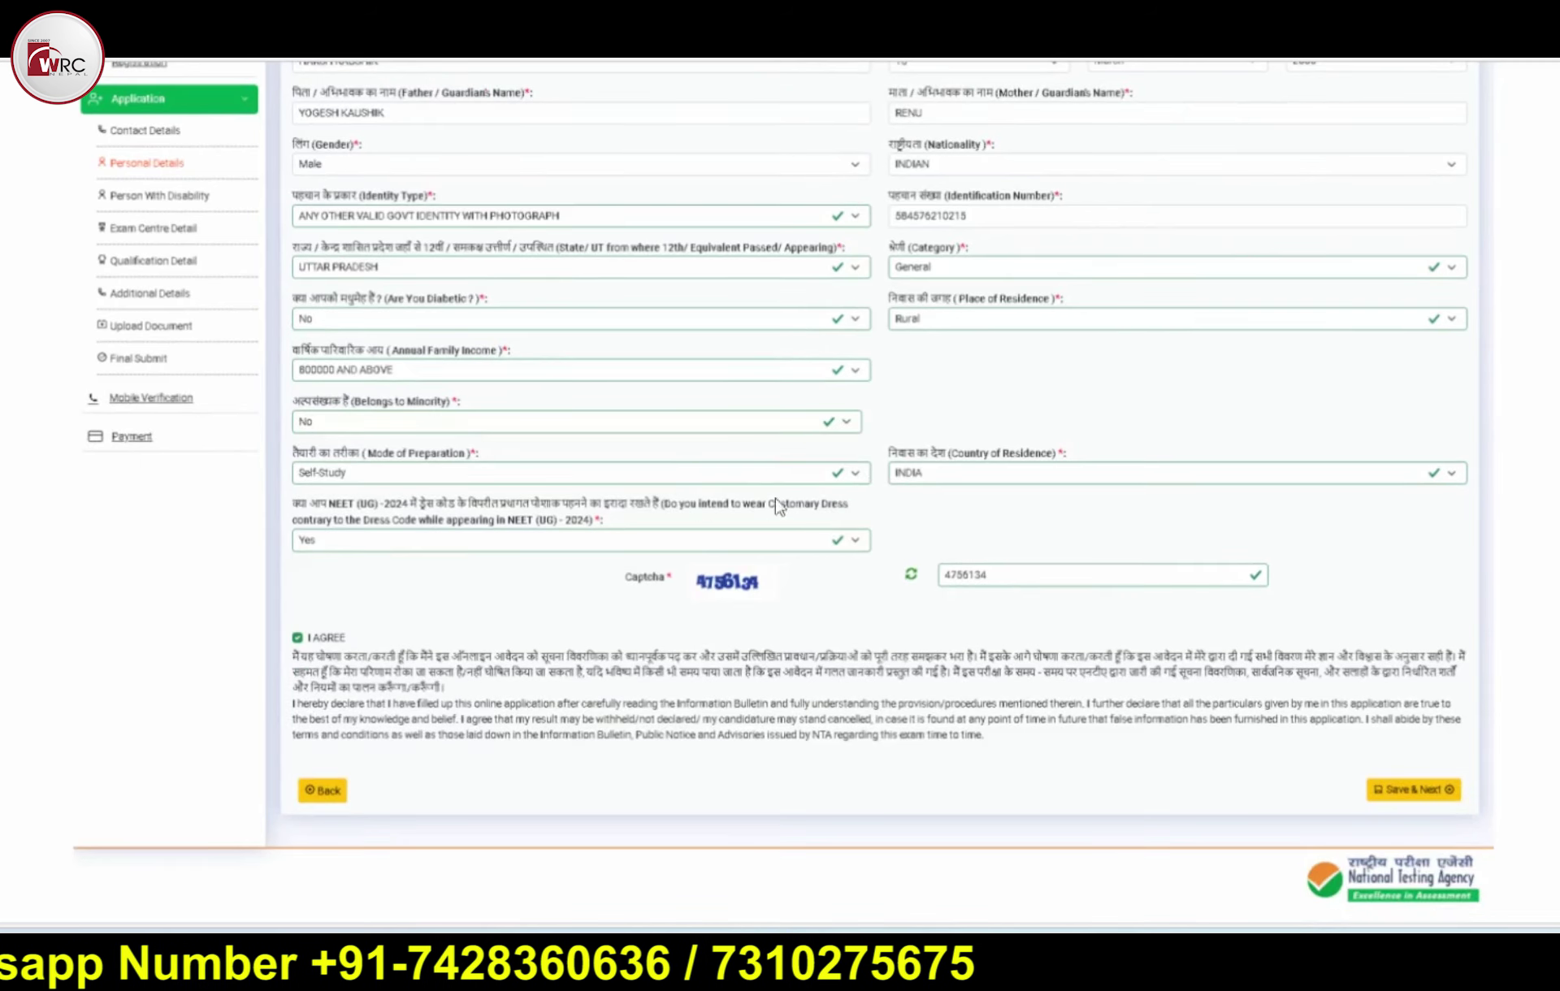
{"action": "scroll", "coordinate": [801, 500], "scroll_direction": "down", "scroll_amount": 2}
{"action": "scroll", "coordinate": [801, 500], "scroll_direction": "down", "scroll_amount": 10}
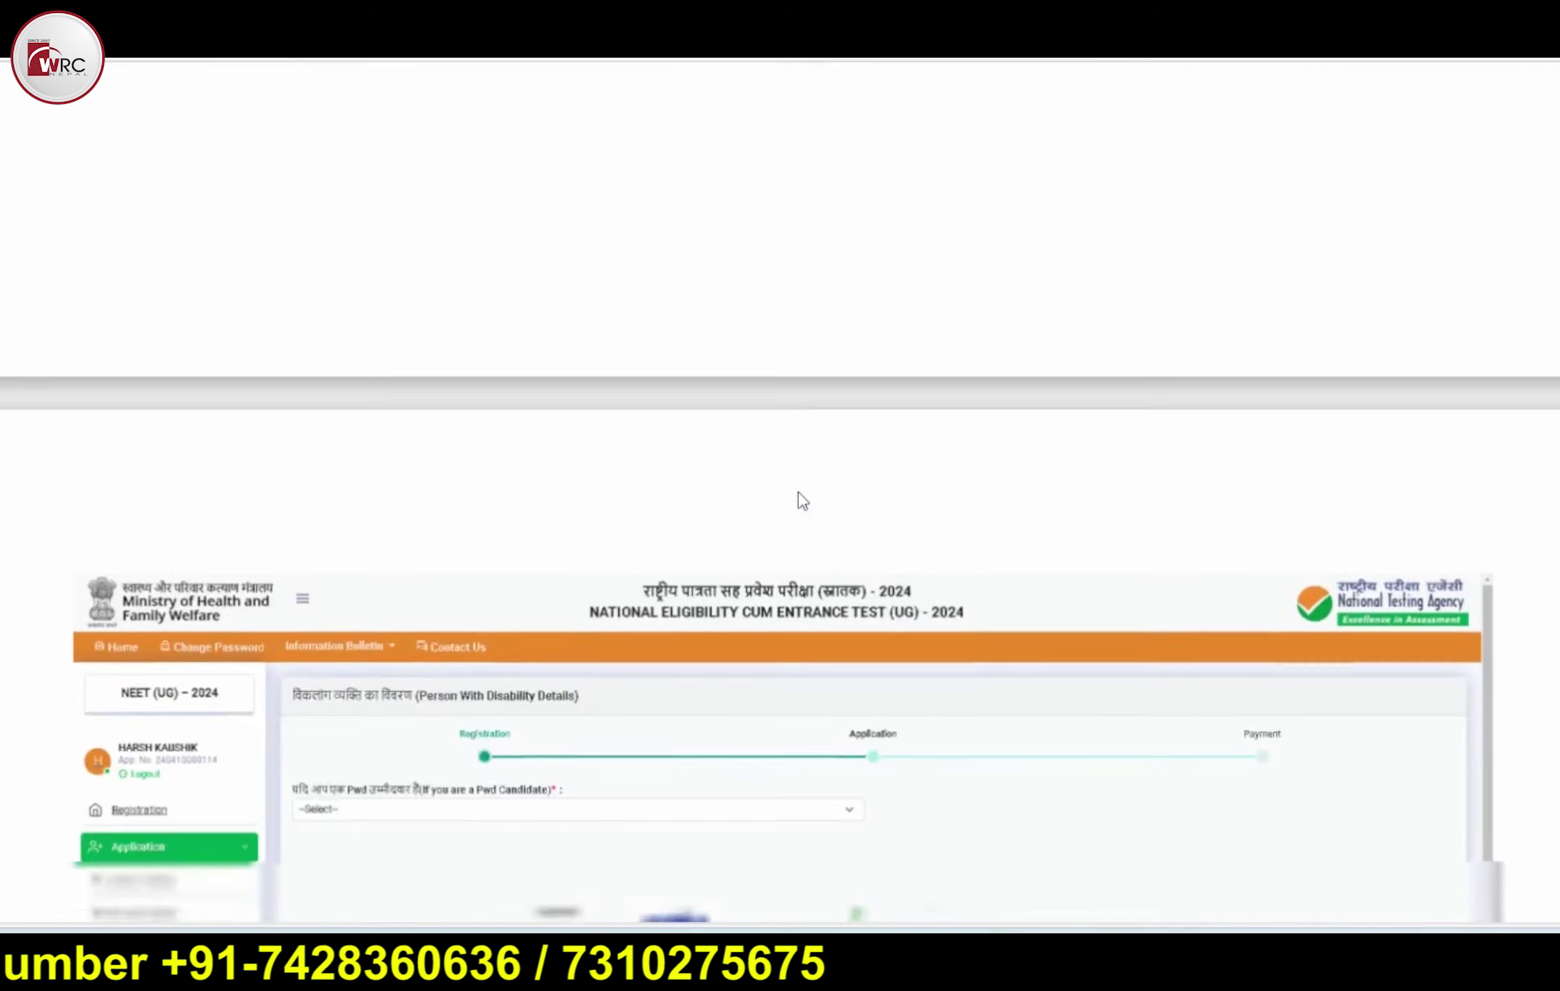
{"action": "scroll", "coordinate": [803, 500], "scroll_direction": "down", "scroll_amount": 3}
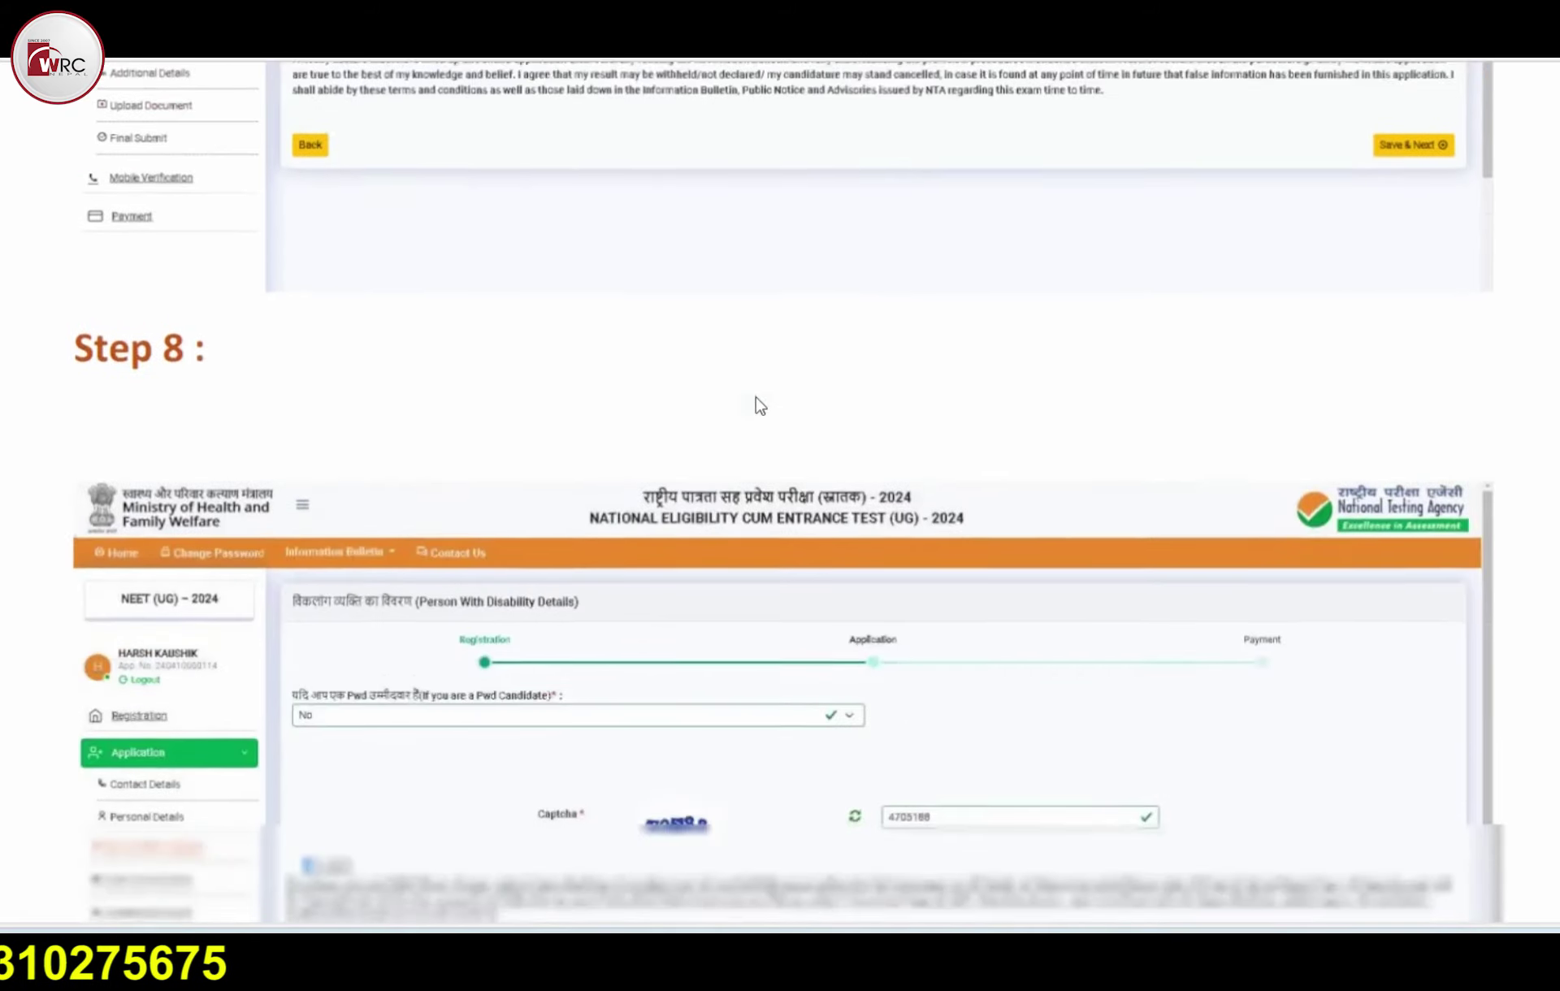
{"action": "scroll", "coordinate": [757, 402], "scroll_direction": "up", "scroll_amount": 6}
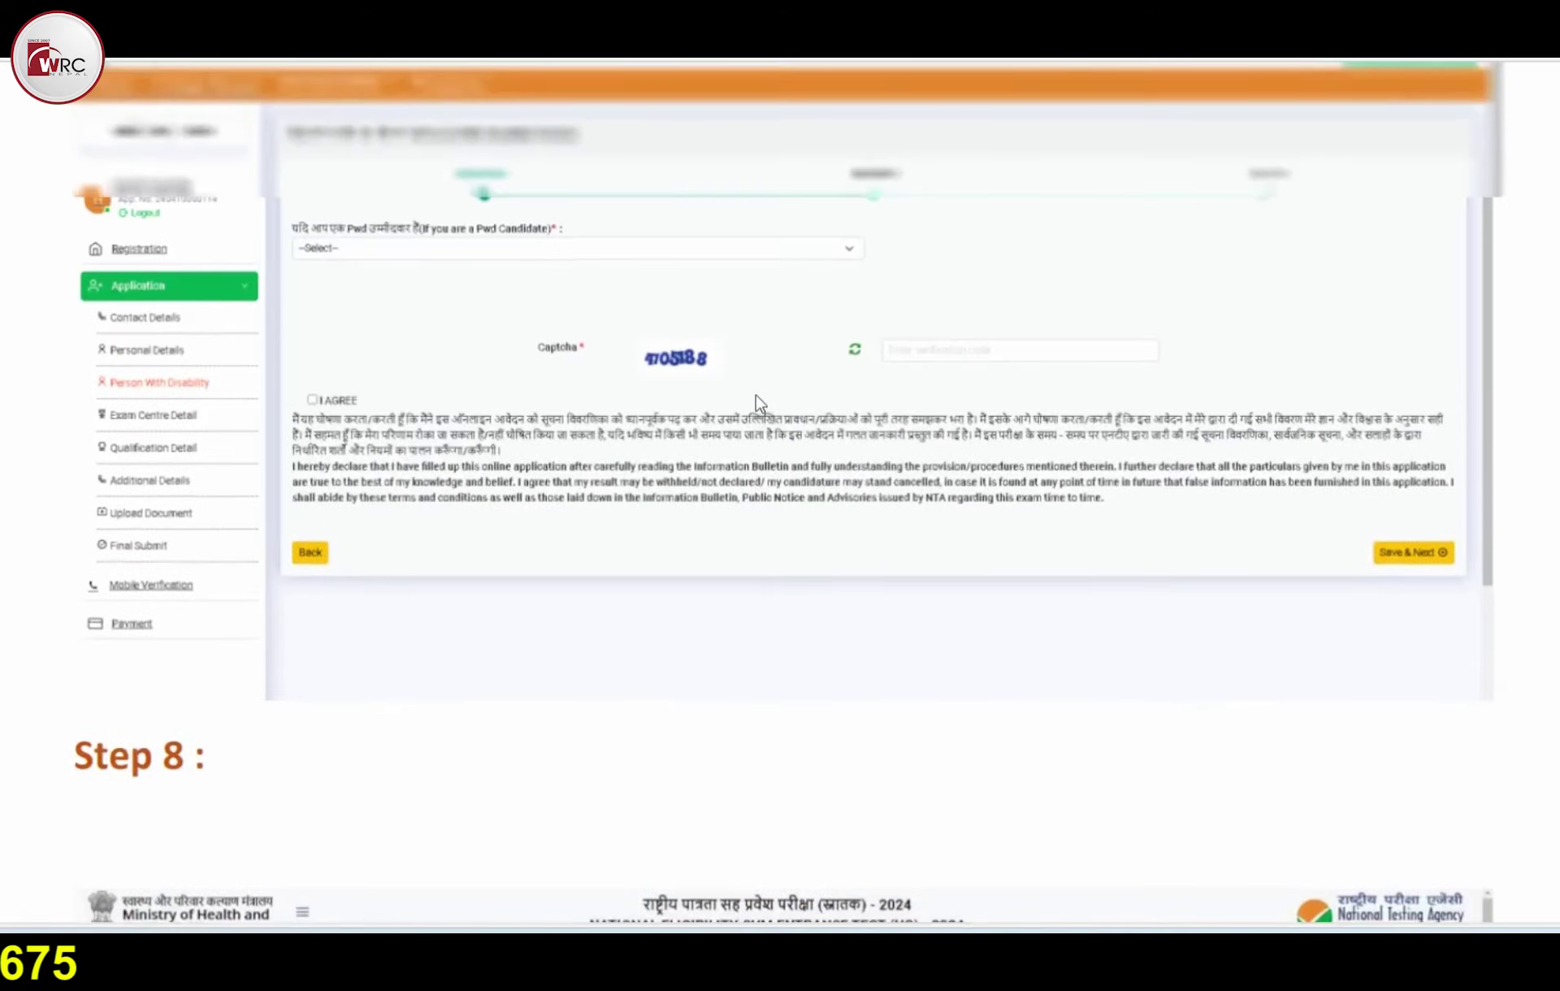
{"action": "scroll", "coordinate": [780, 394], "scroll_direction": "down", "scroll_amount": 10}
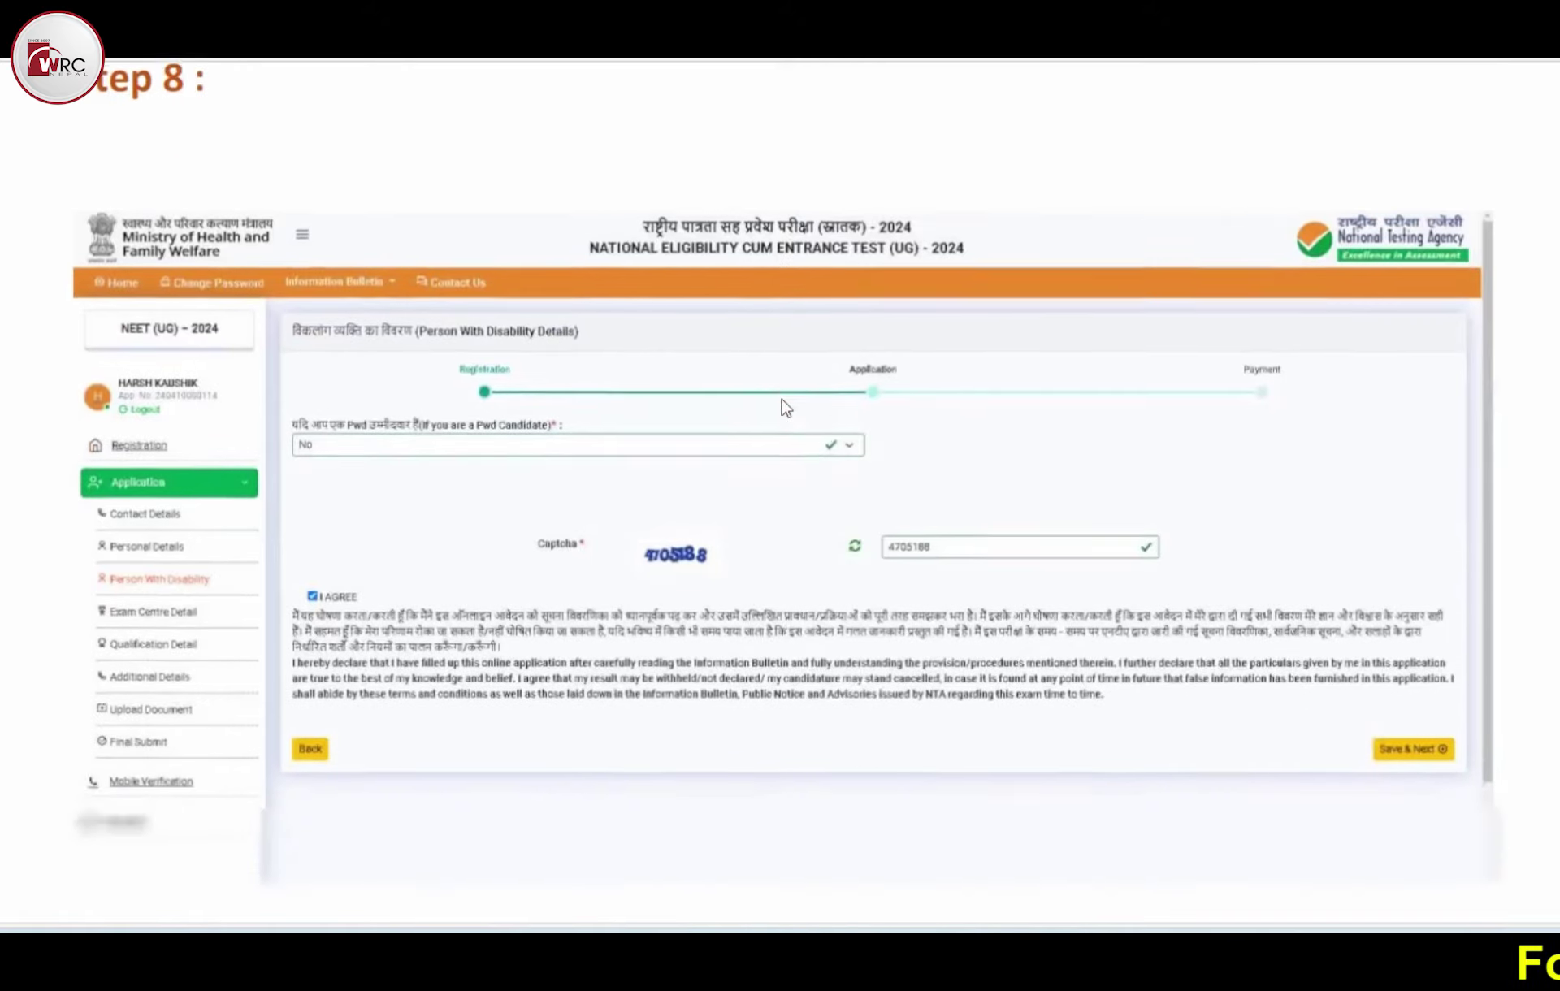
Read through the Exam Detail pages, covering question paper medium, exam state and city choices, and parents' occupation and qualification
{"action": "scroll", "coordinate": [781, 401], "scroll_direction": "down", "scroll_amount": 15}
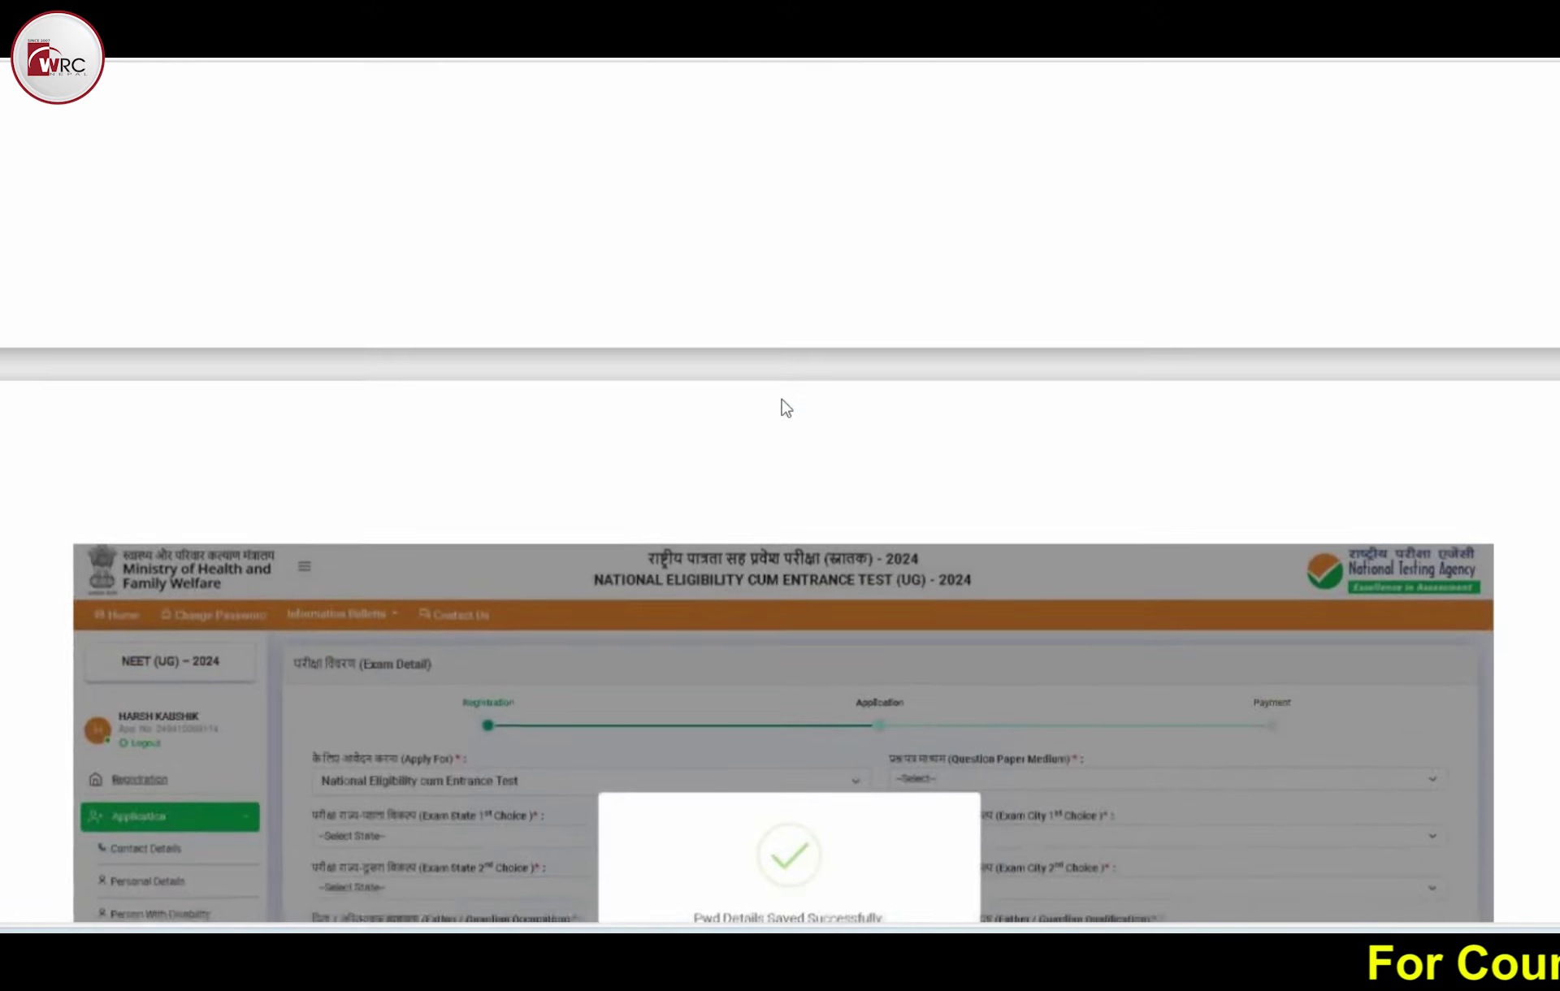
{"action": "scroll", "coordinate": [782, 399], "scroll_direction": "down", "scroll_amount": 10}
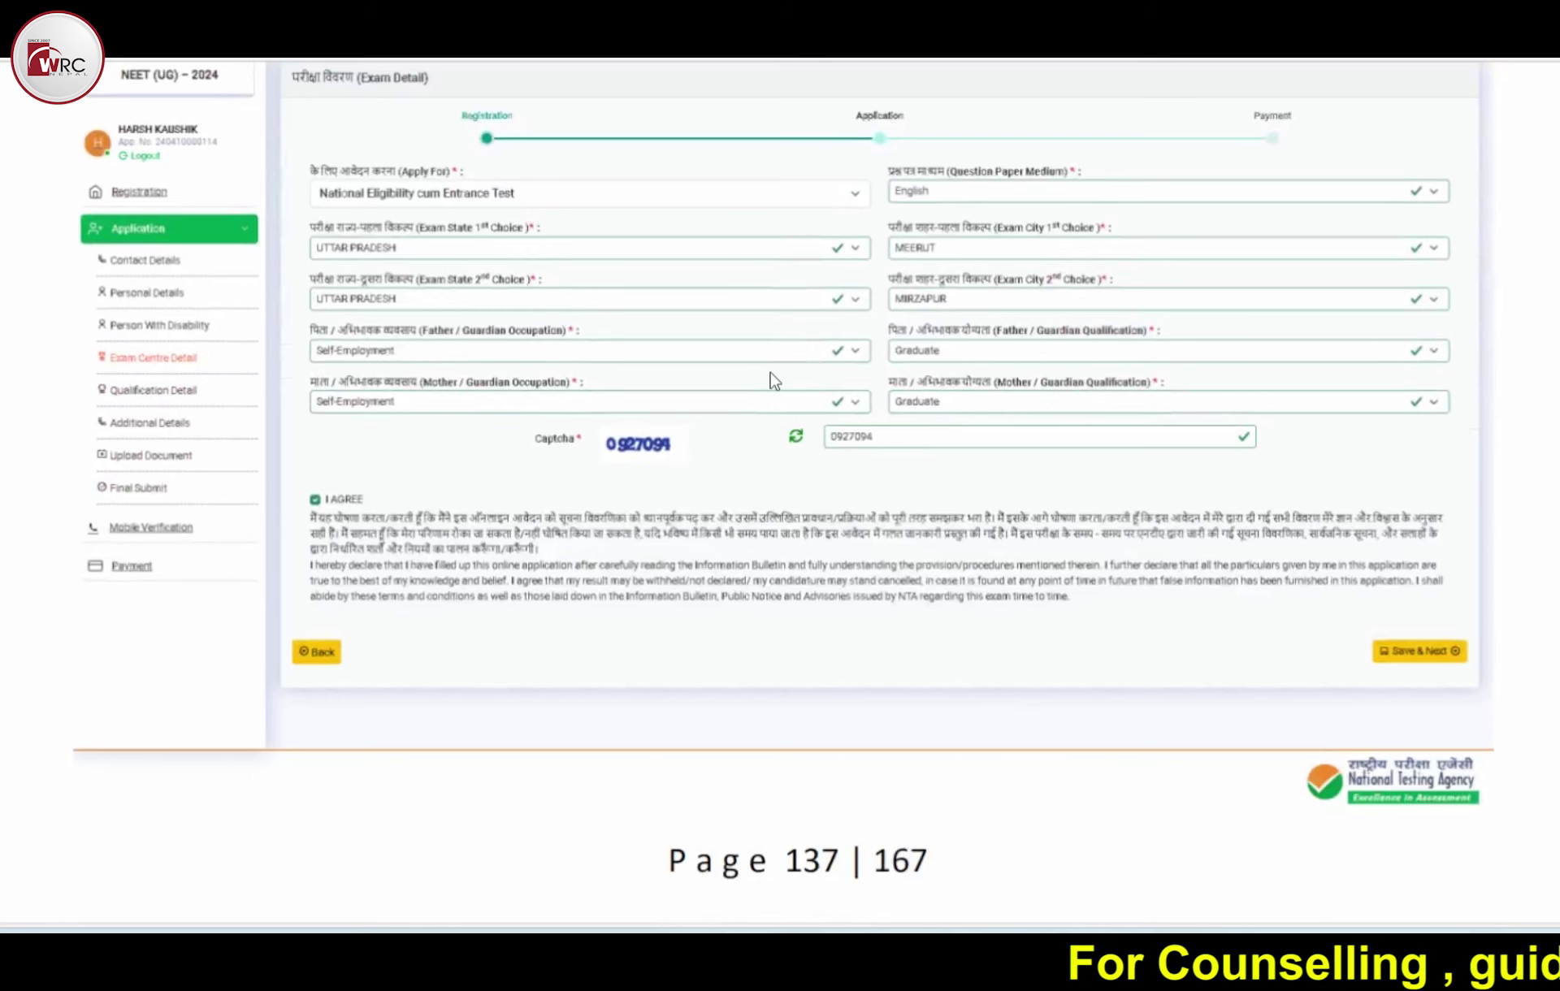
{"action": "scroll", "coordinate": [778, 381], "scroll_direction": "up", "scroll_amount": 2}
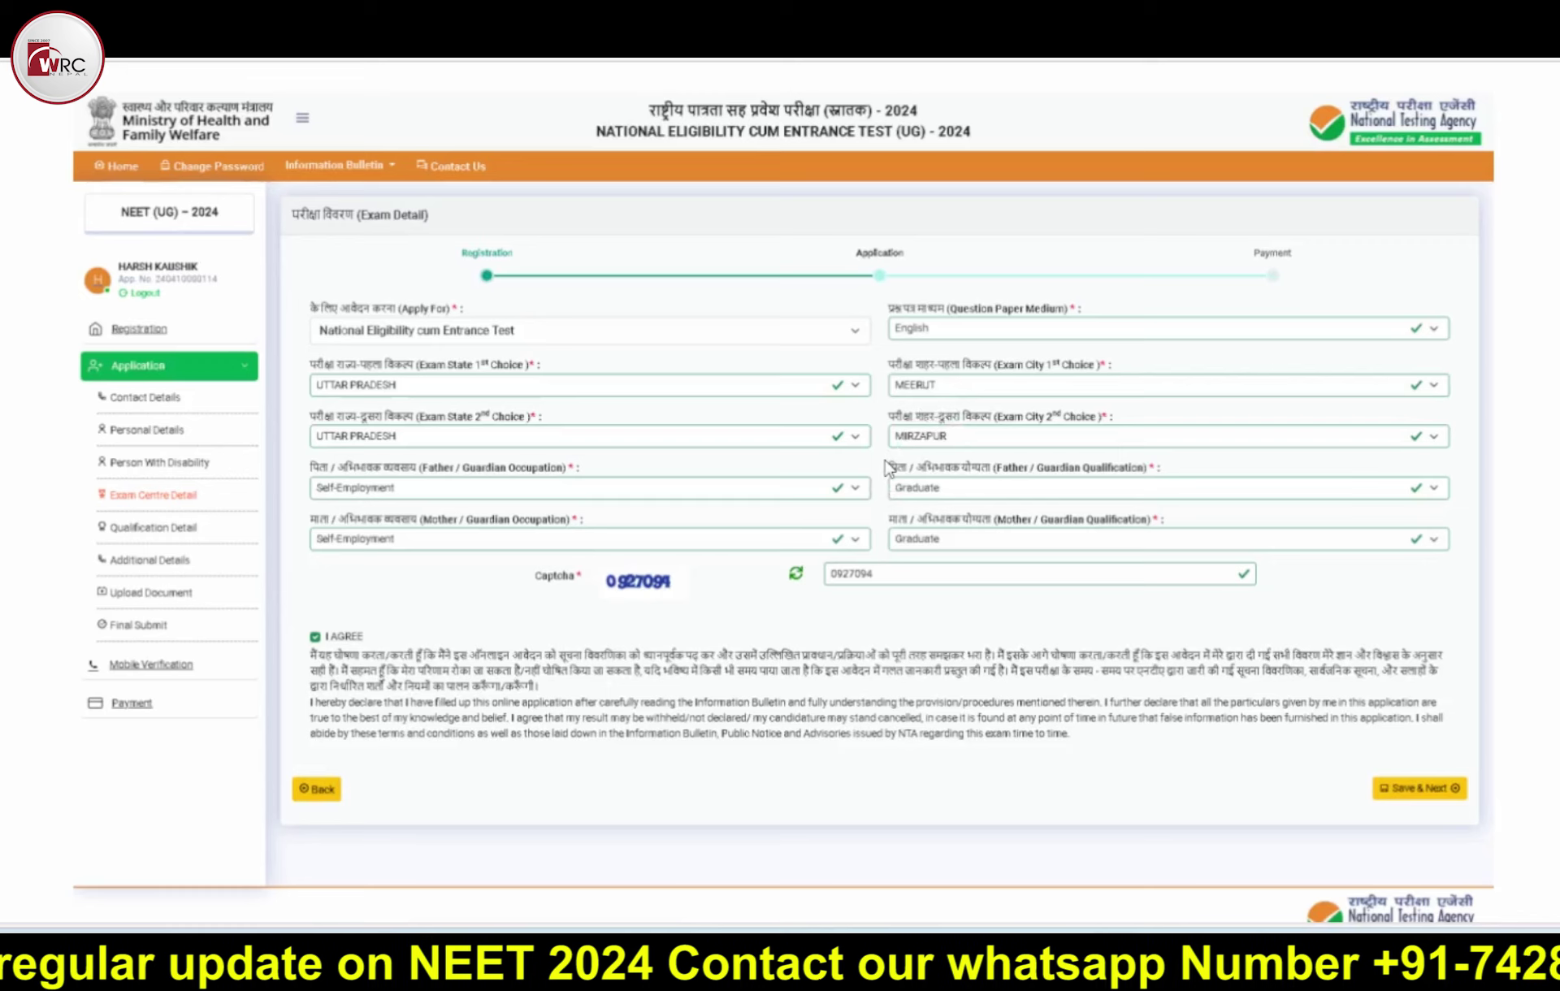
Review the blank Educational Detail form, from the 10th, 11th and 12th qualification sections to the captcha and declaration
{"action": "scroll", "coordinate": [884, 467], "scroll_direction": "down", "scroll_amount": 15}
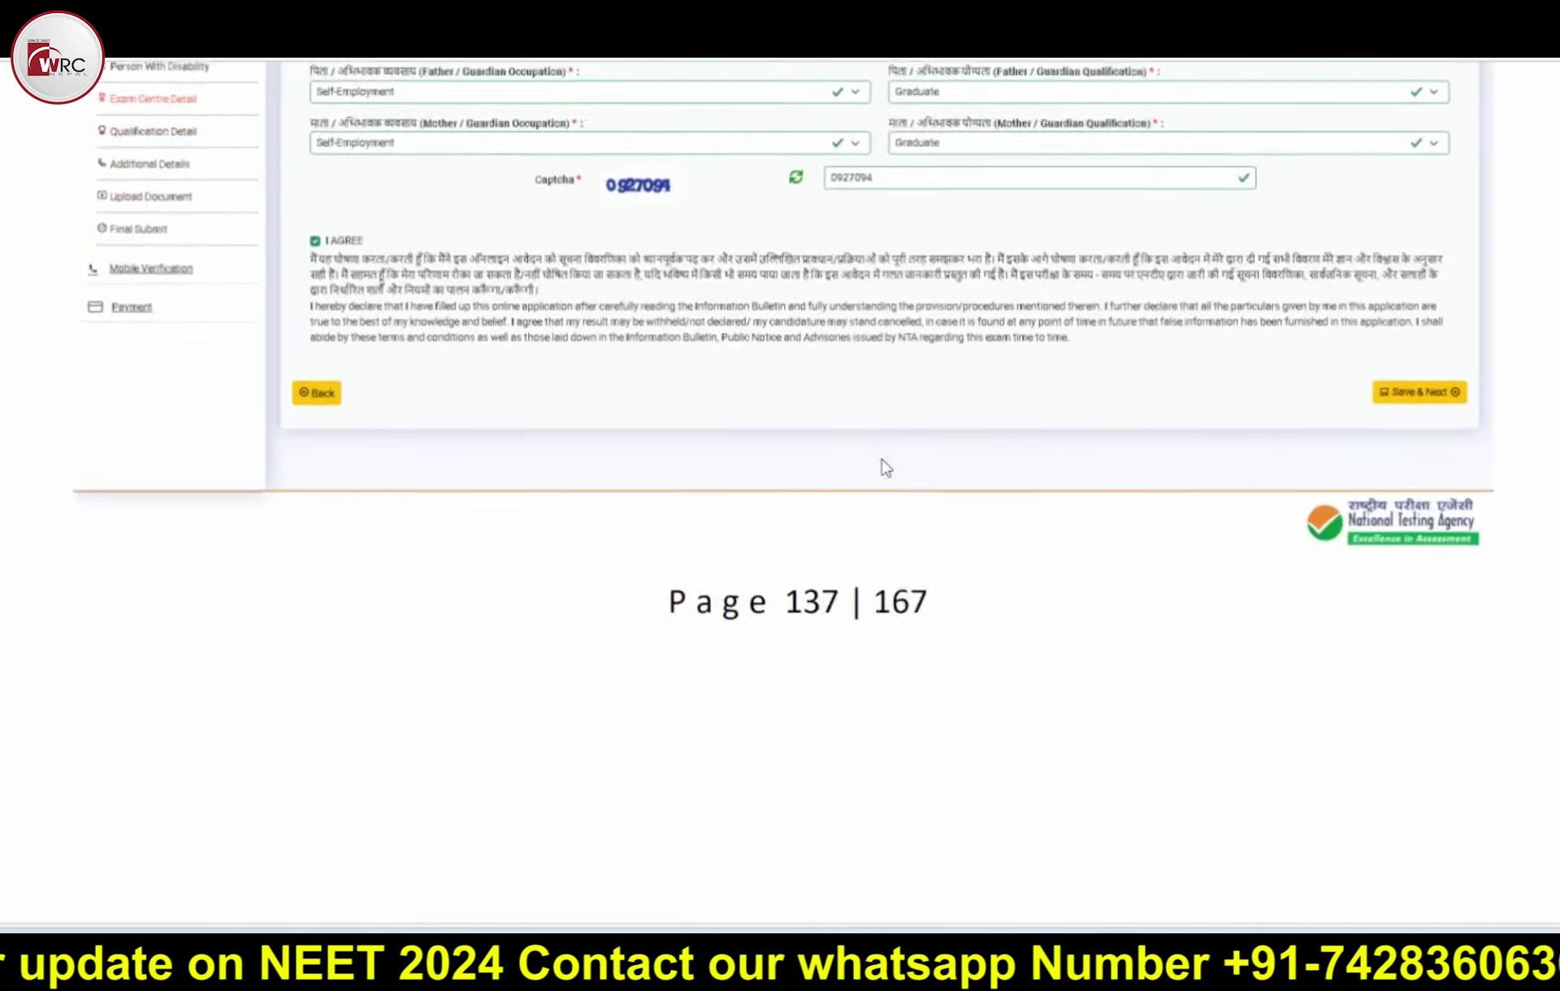
{"action": "scroll", "coordinate": [886, 462], "scroll_direction": "down", "scroll_amount": 15}
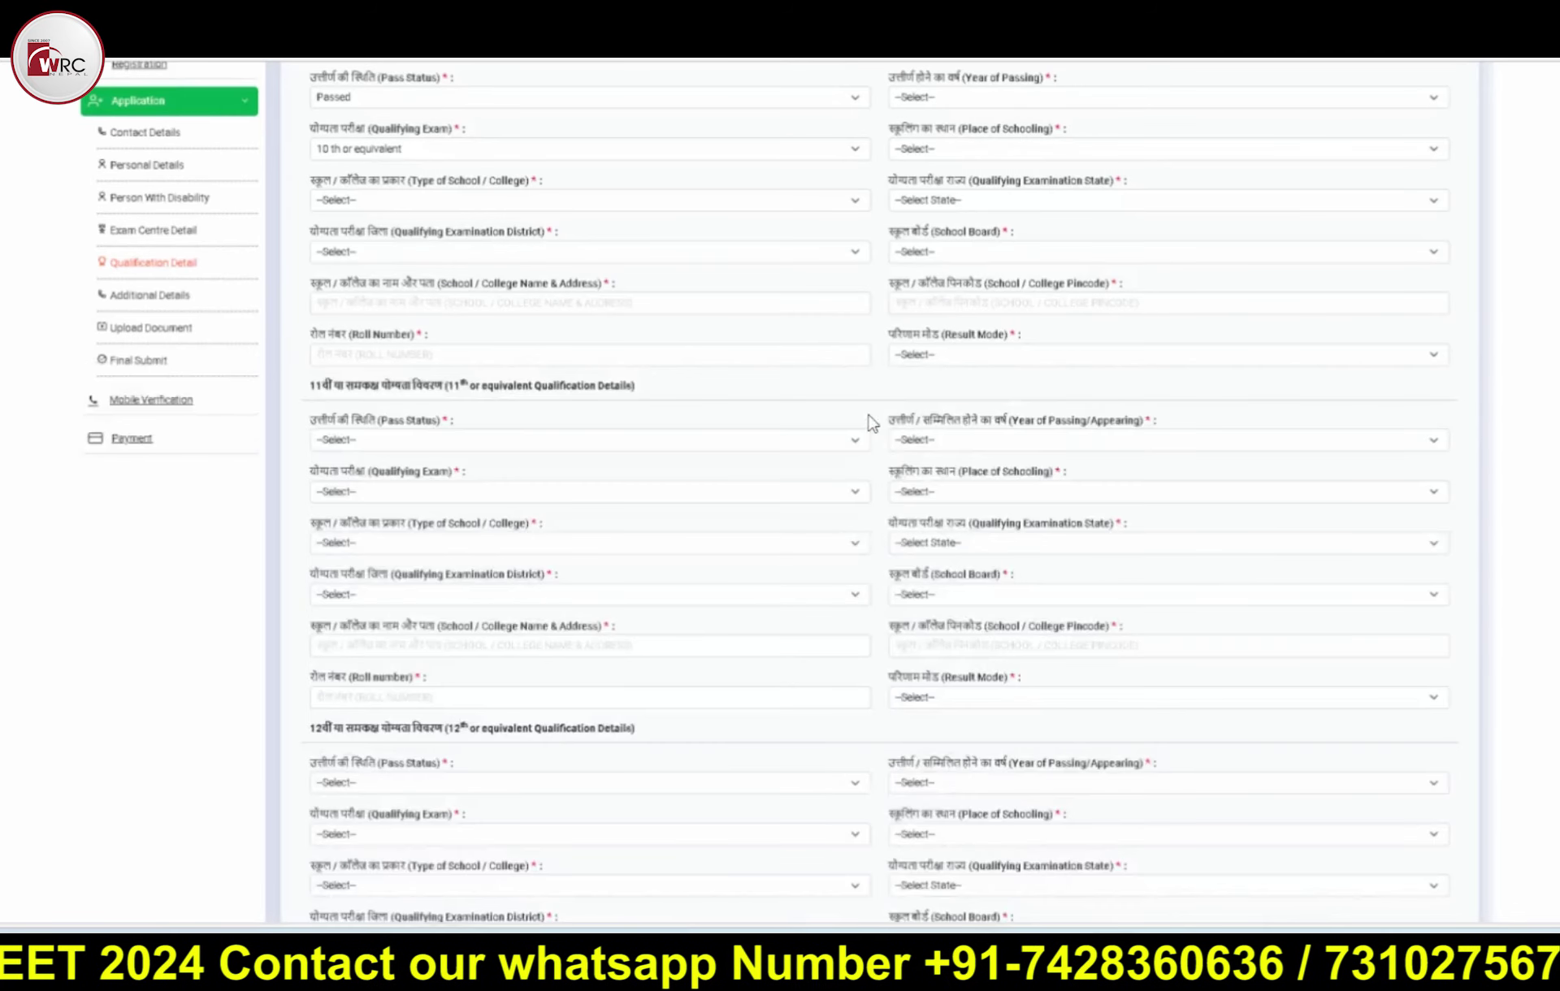
{"action": "scroll", "coordinate": [869, 422], "scroll_direction": "down", "scroll_amount": 5}
{"action": "scroll", "coordinate": [868, 420], "scroll_direction": "up", "scroll_amount": 15}
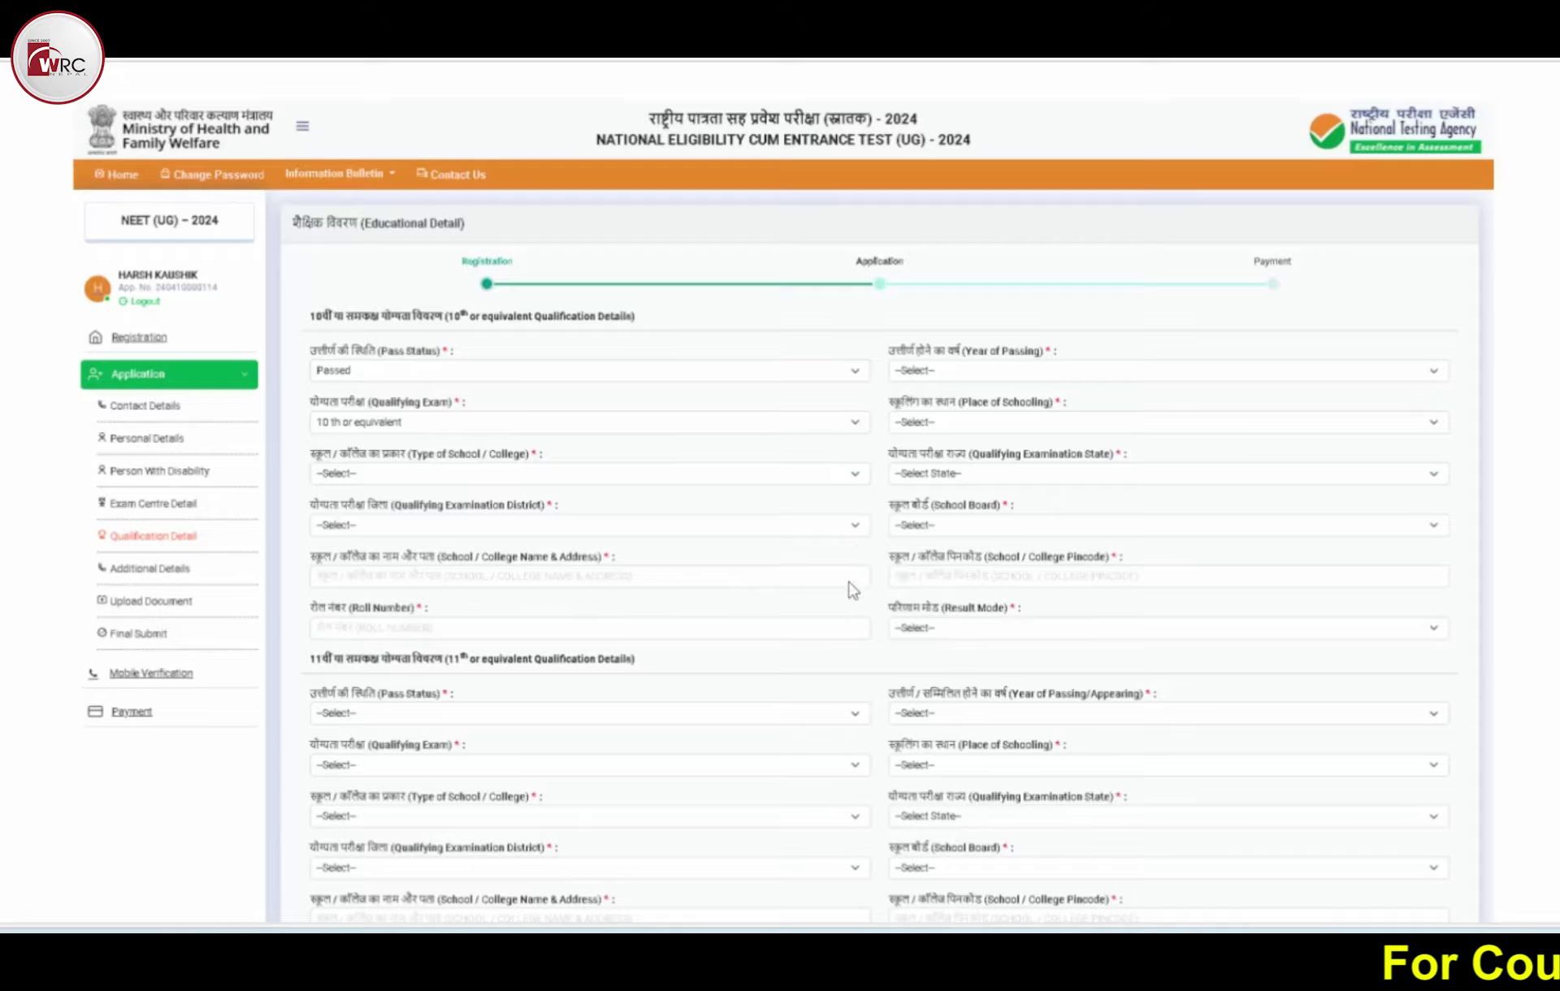
{"action": "scroll", "coordinate": [853, 586], "scroll_direction": "down", "scroll_amount": 2}
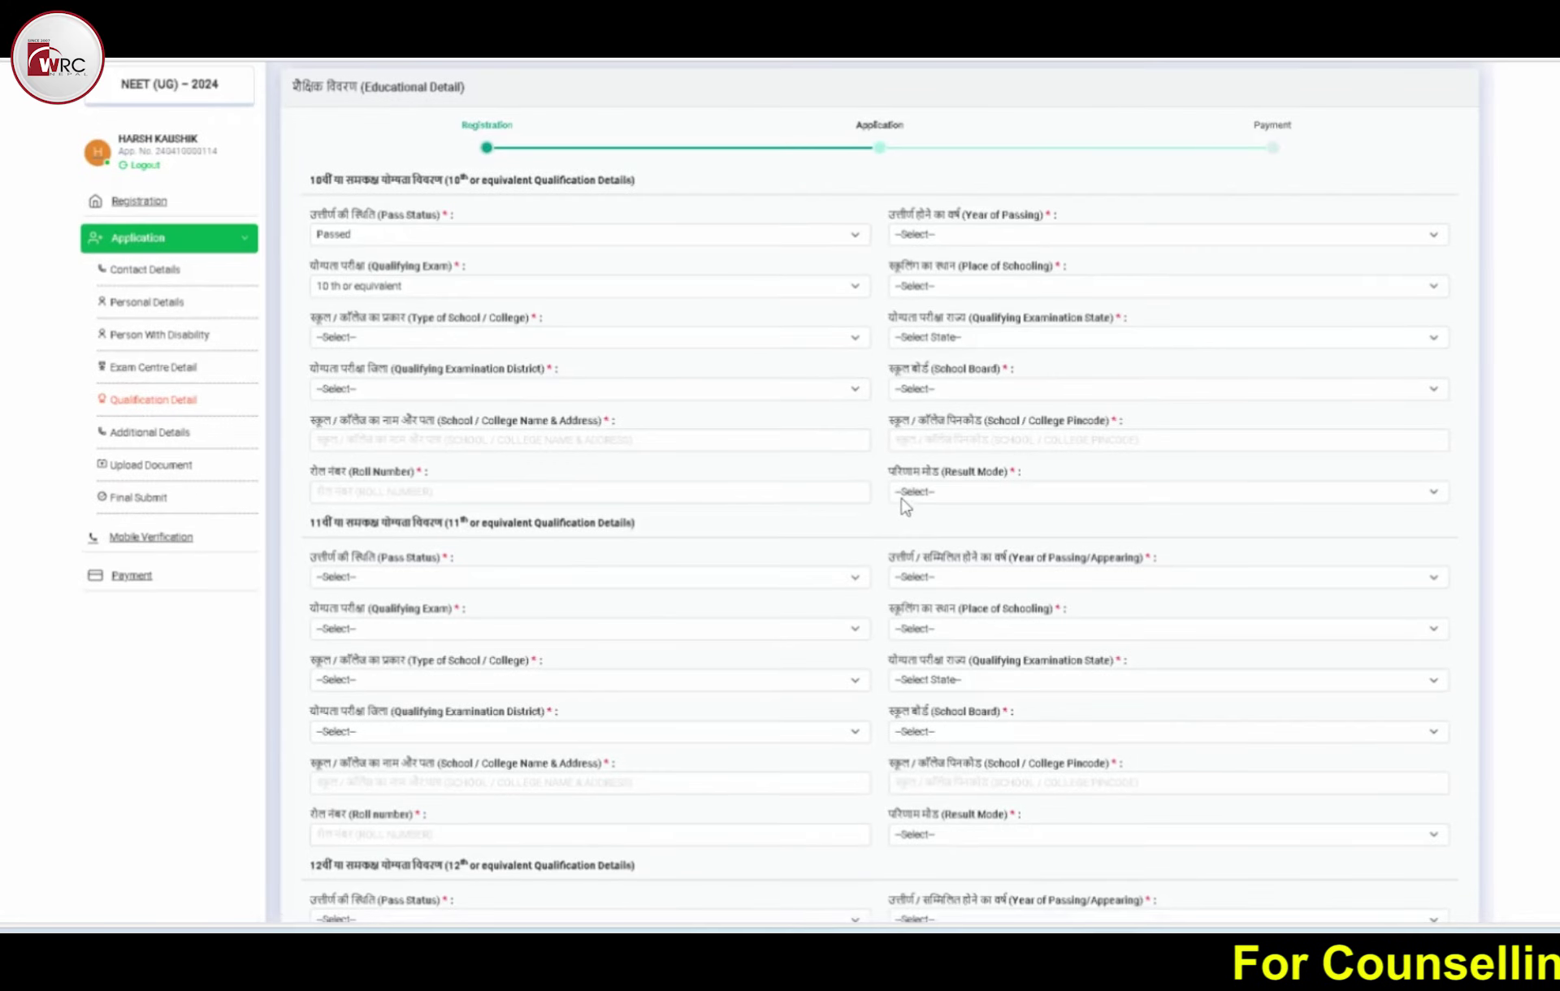
{"action": "scroll", "coordinate": [905, 505], "scroll_direction": "down", "scroll_amount": 4}
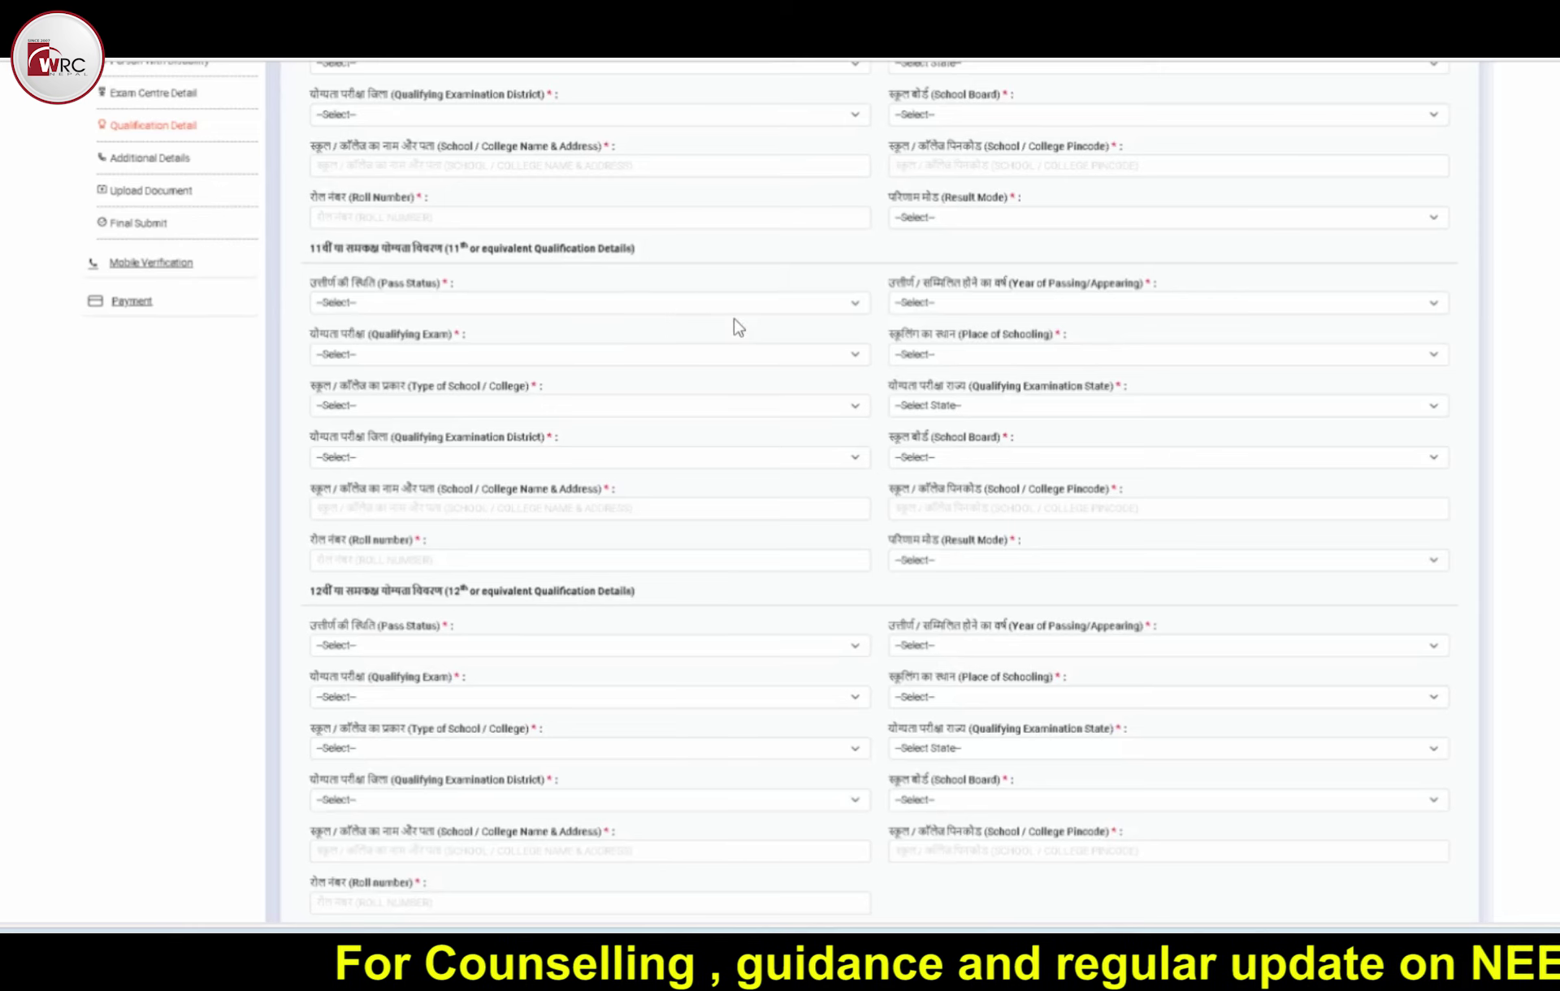
{"action": "scroll", "coordinate": [737, 328], "scroll_direction": "down", "scroll_amount": 2}
{"action": "scroll", "coordinate": [738, 328], "scroll_direction": "down", "scroll_amount": 2}
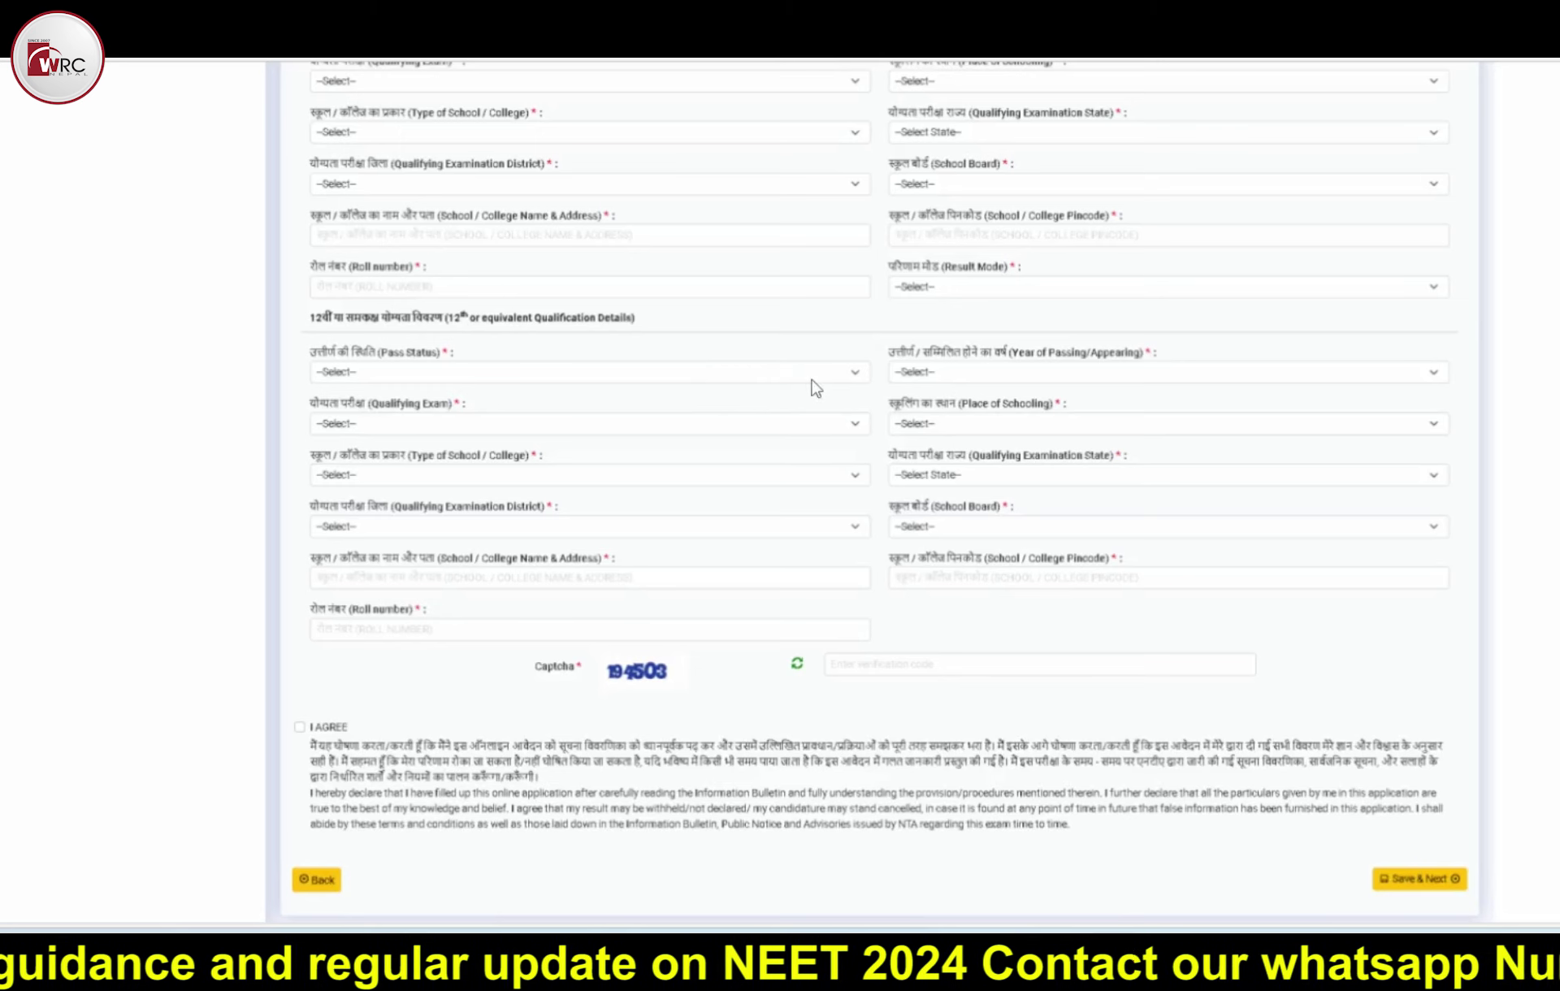
{"action": "scroll", "coordinate": [817, 388], "scroll_direction": "down", "scroll_amount": 2}
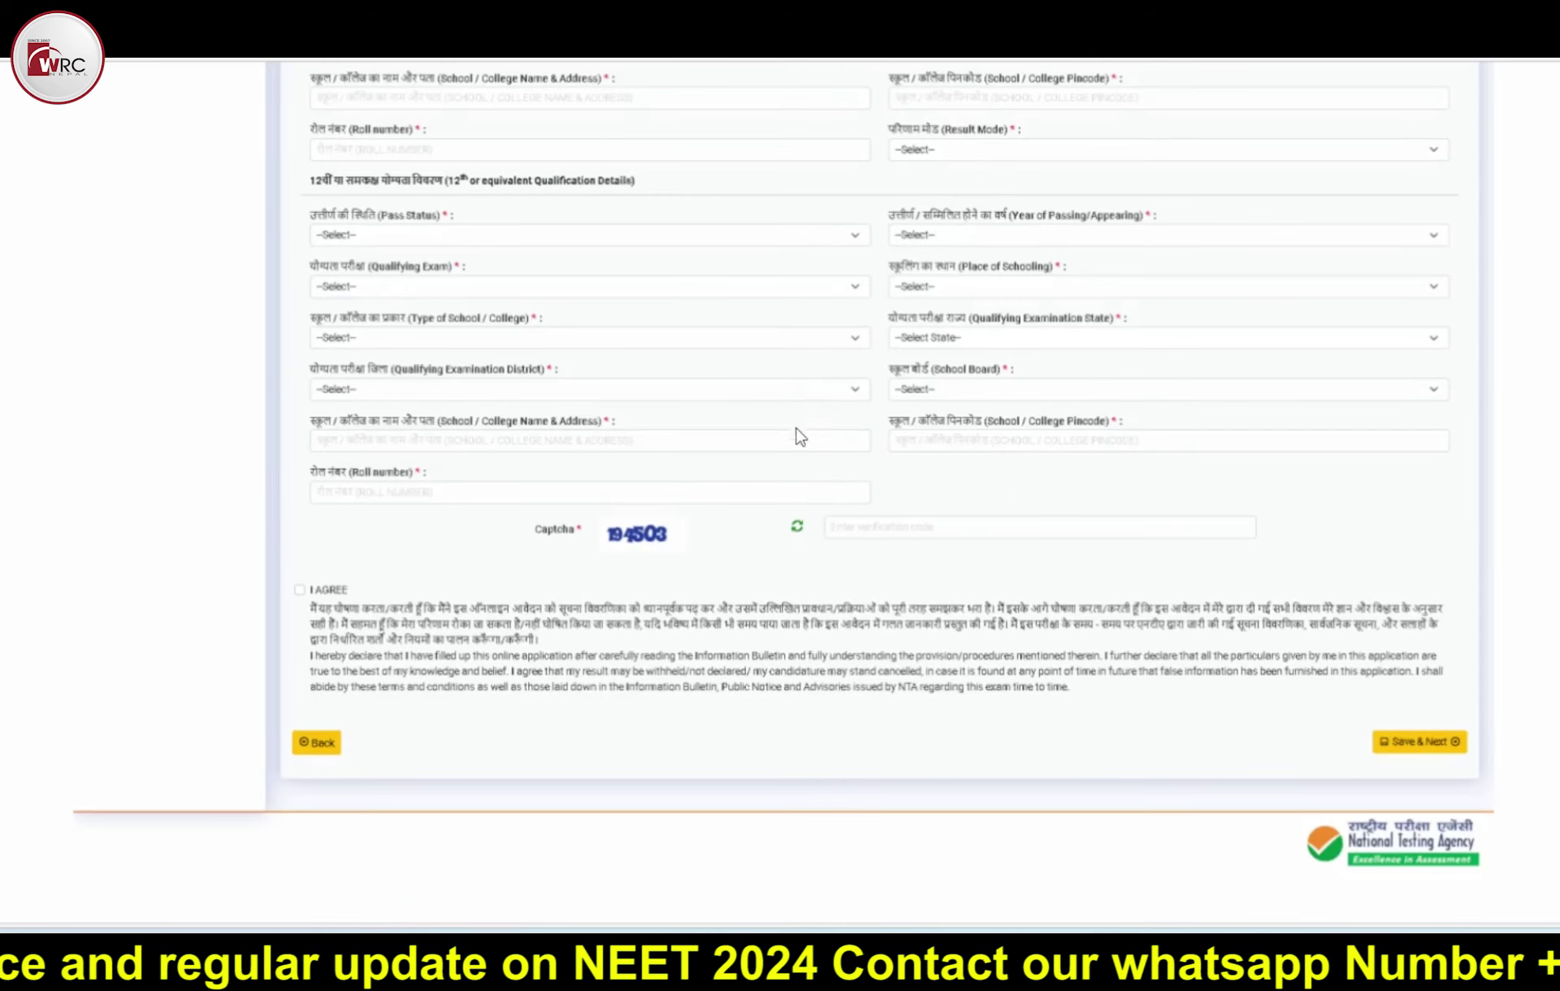
{"action": "scroll", "coordinate": [764, 407], "scroll_direction": "down", "scroll_amount": 6}
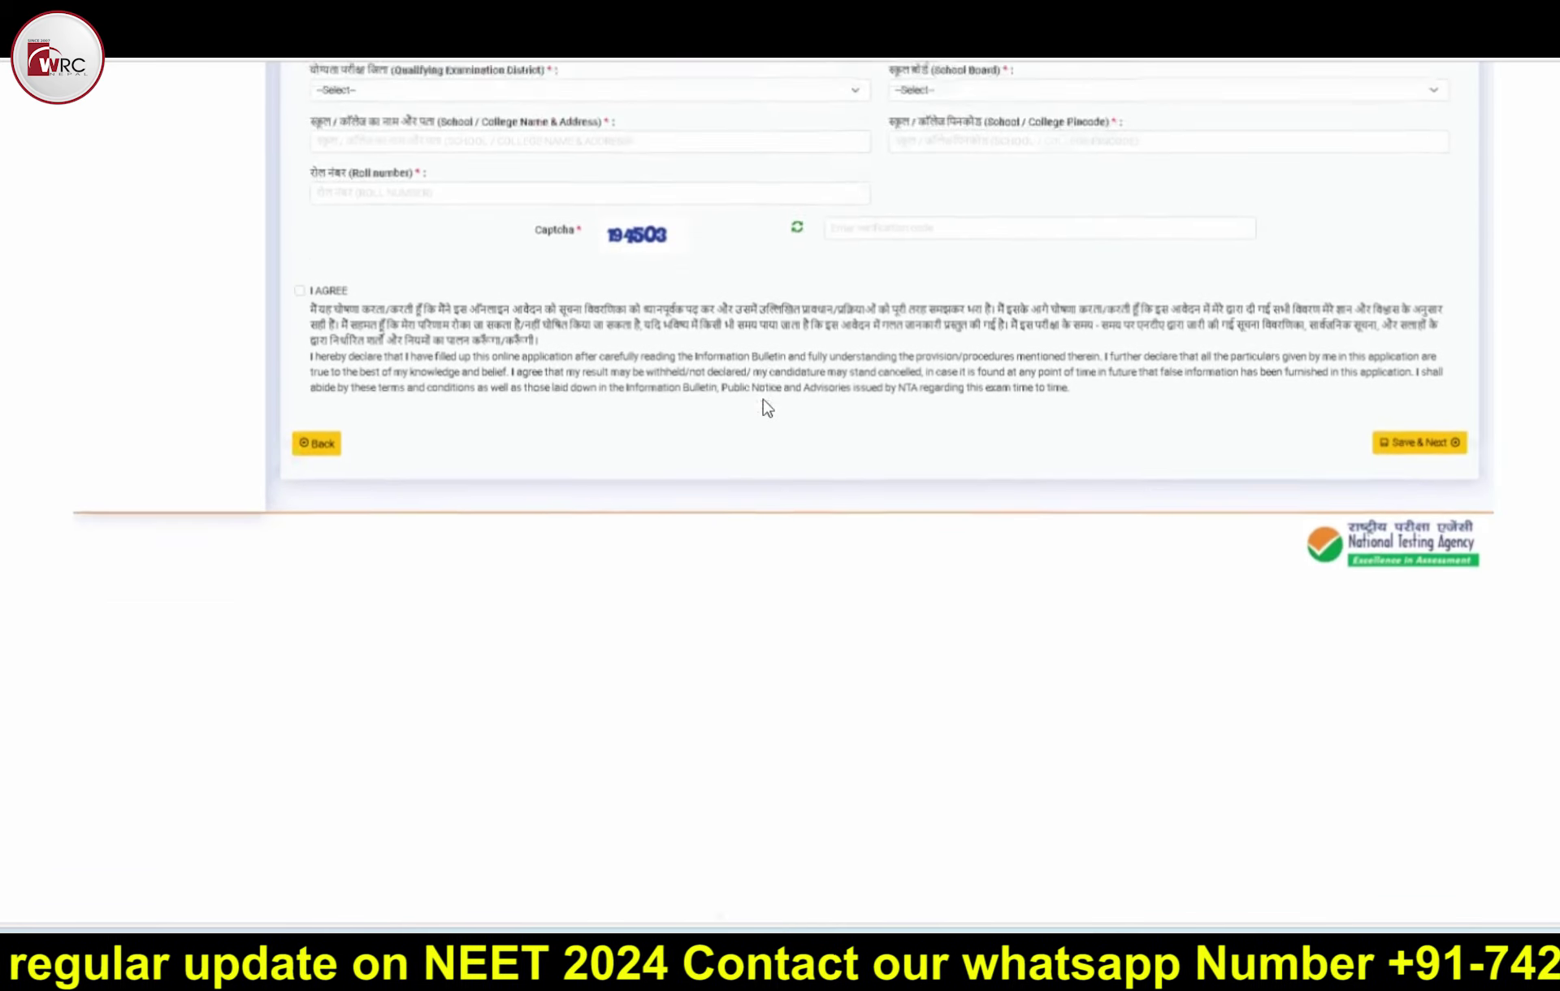
{"action": "scroll", "coordinate": [764, 407], "scroll_direction": "up", "scroll_amount": 2}
{"action": "scroll", "coordinate": [812, 398], "scroll_direction": "down", "scroll_amount": 2}
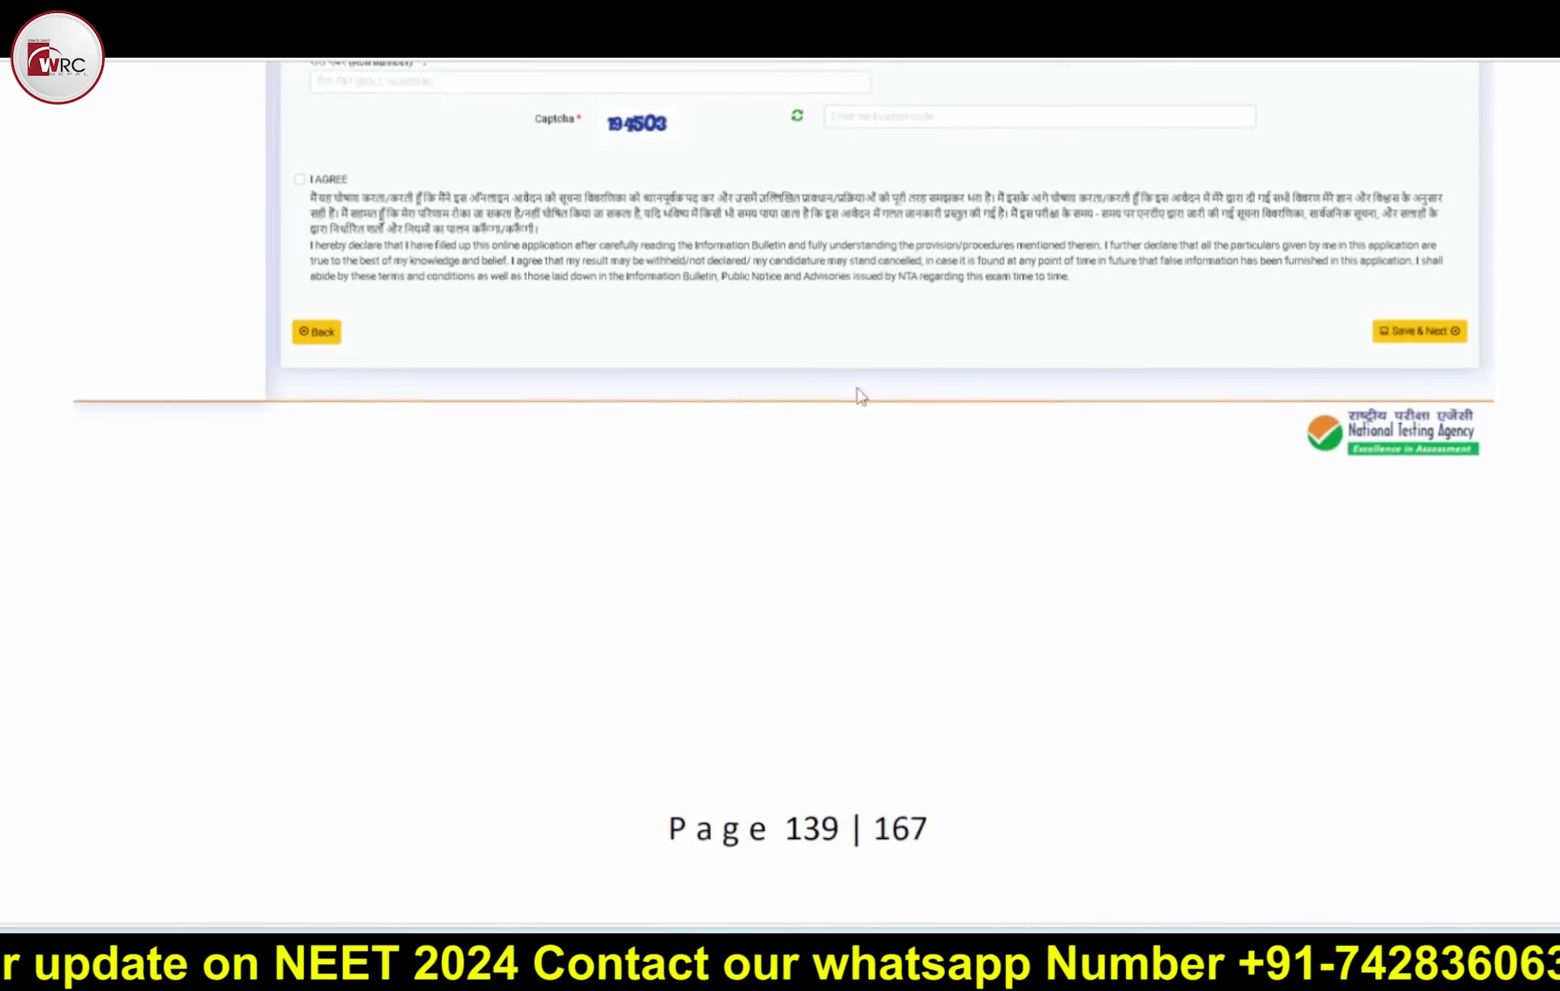
Skim the completed Educational Detail example, covering the 10th, 11th and 12th qualification entries
{"action": "scroll", "coordinate": [839, 344], "scroll_direction": "down", "scroll_amount": 10}
{"action": "scroll", "coordinate": [841, 345], "scroll_direction": "down", "scroll_amount": 11}
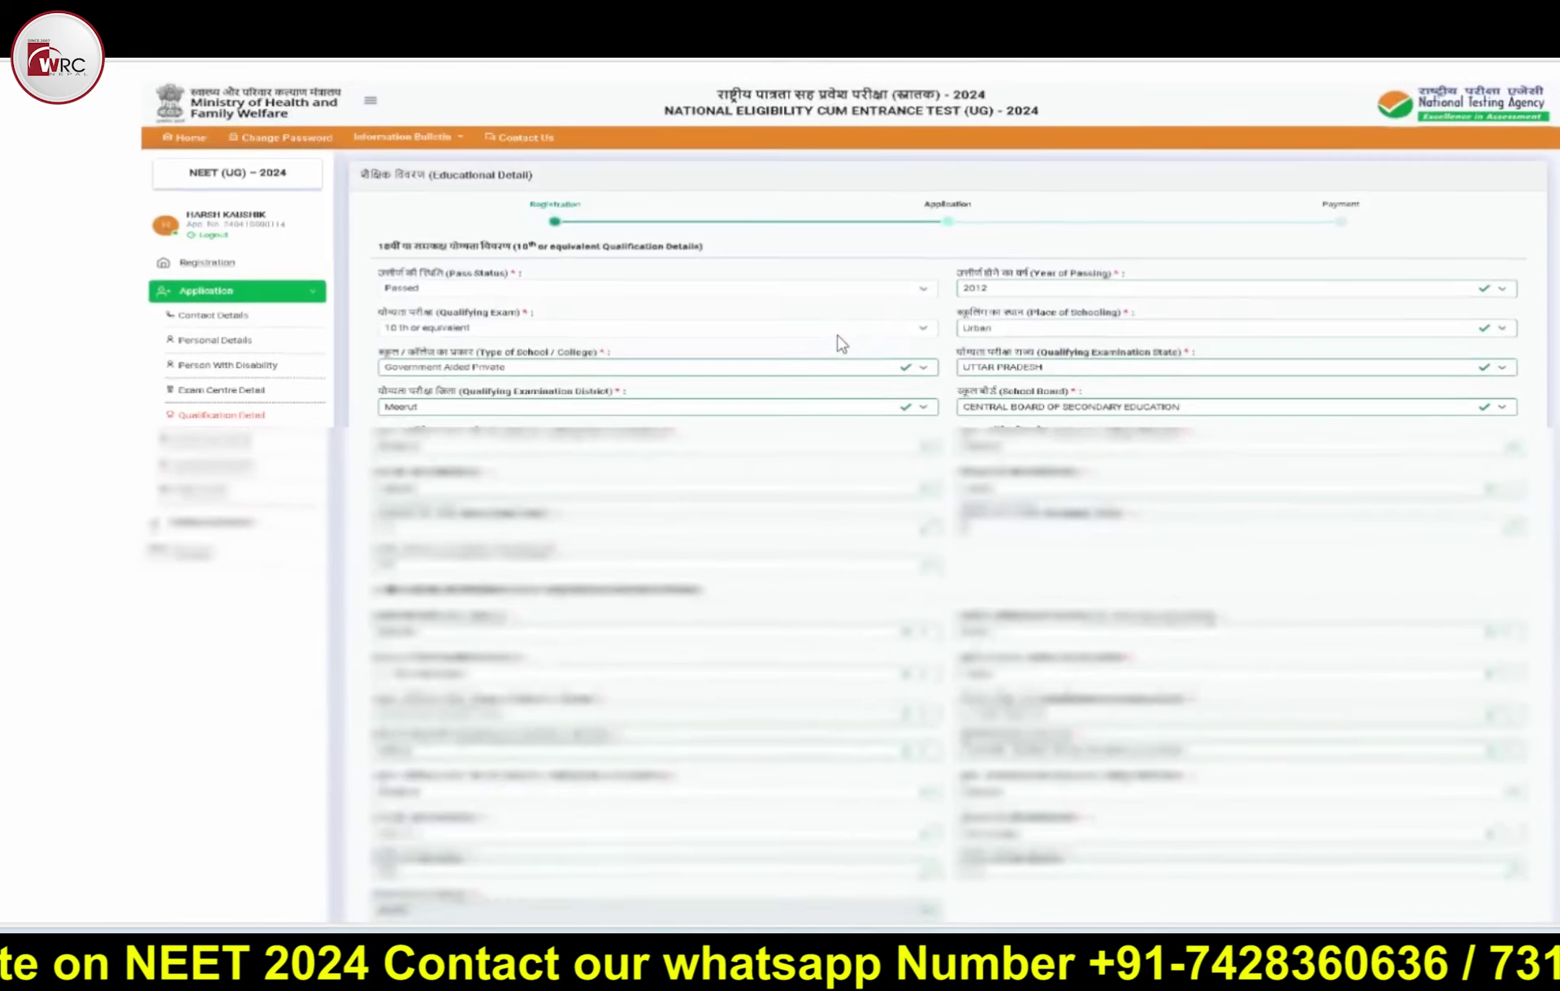
{"action": "scroll", "coordinate": [842, 345], "scroll_direction": "down", "scroll_amount": 8}
{"action": "scroll", "coordinate": [841, 344], "scroll_direction": "down", "scroll_amount": 15}
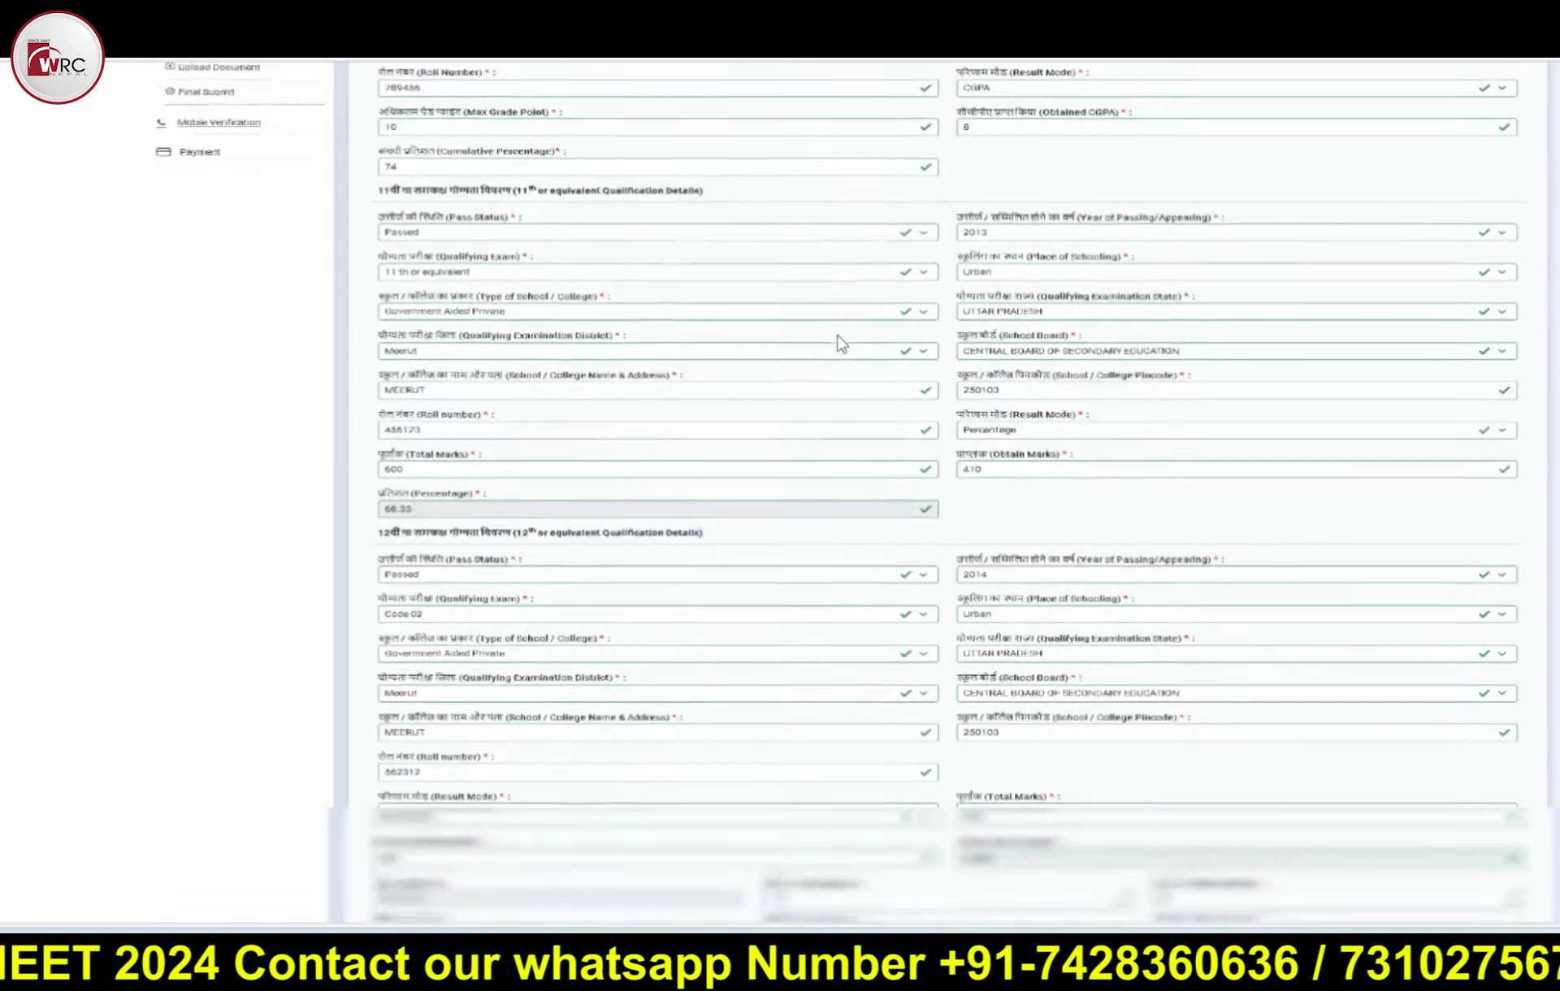
Examine the Additional Details pages, covering the twin sibling question, earlier NEET (UG) appearance, captcha and declaration
{"action": "scroll", "coordinate": [841, 341], "scroll_direction": "down", "scroll_amount": 13}
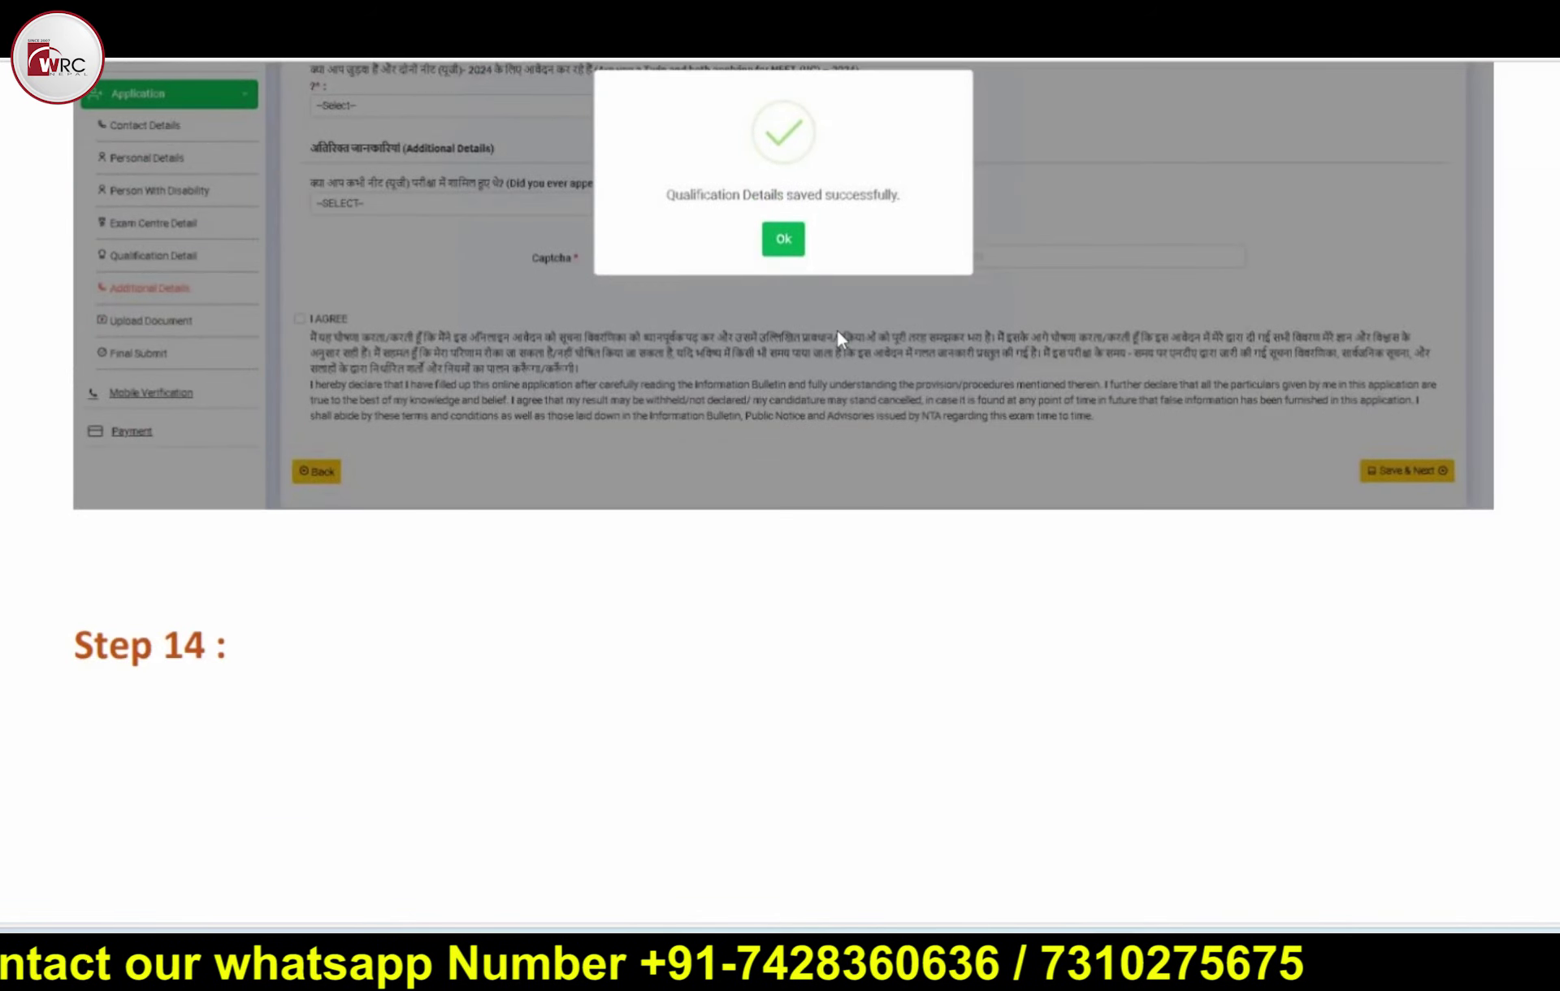
{"action": "scroll", "coordinate": [841, 340], "scroll_direction": "down", "scroll_amount": 12}
{"action": "scroll", "coordinate": [841, 340], "scroll_direction": "down", "scroll_amount": 10}
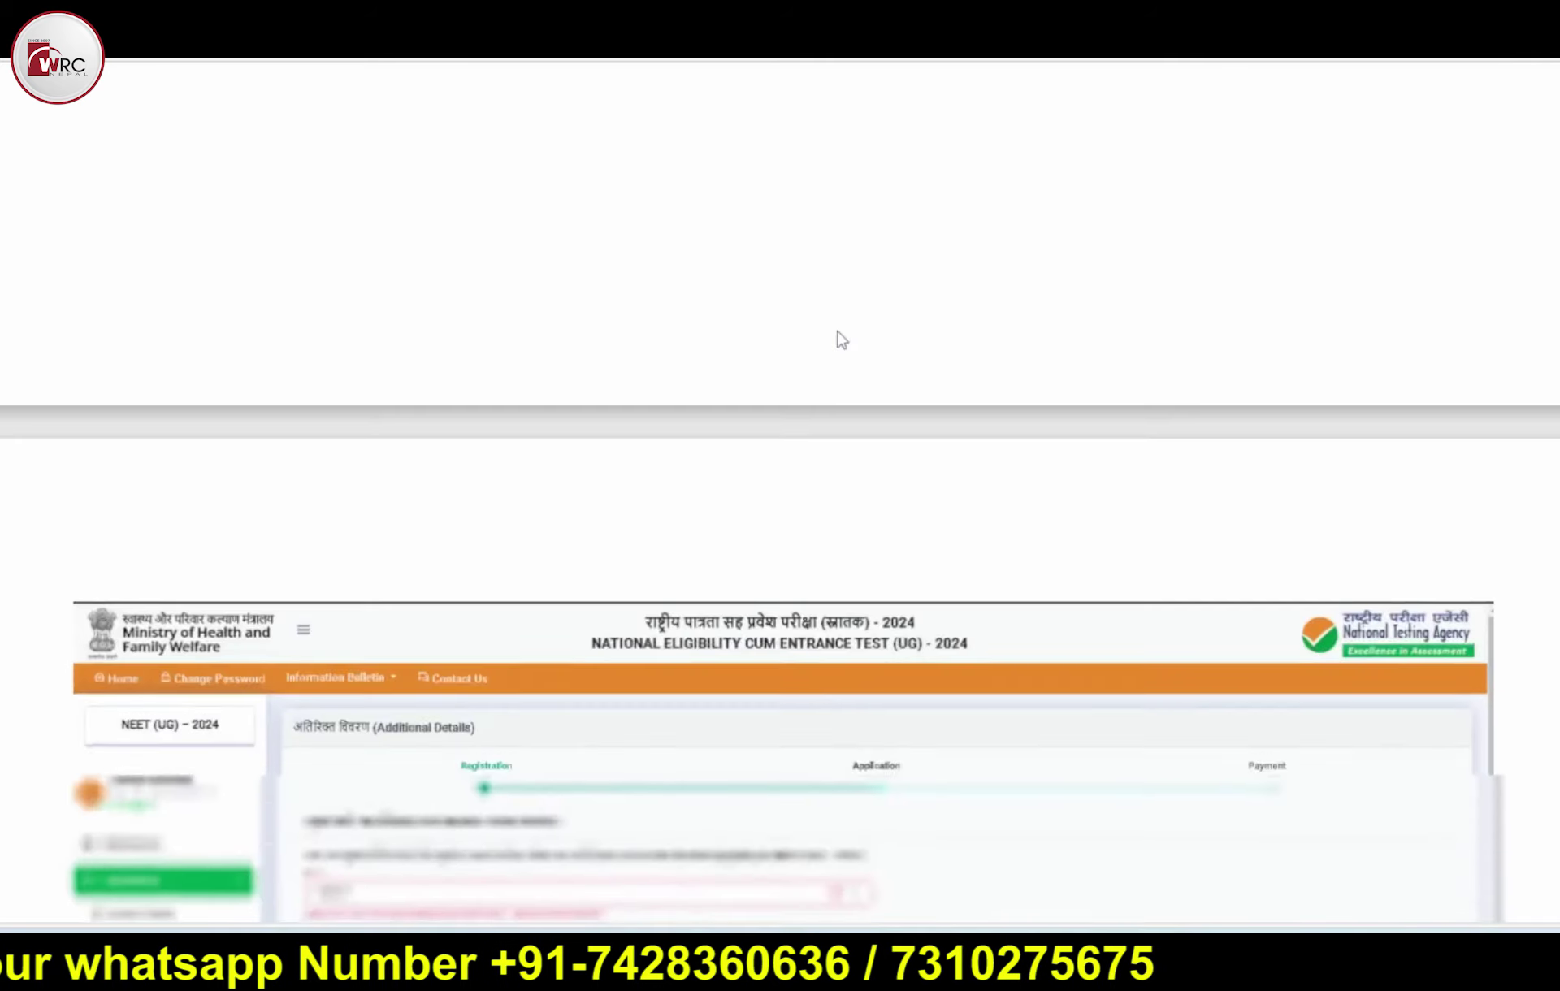
{"action": "scroll", "coordinate": [832, 339], "scroll_direction": "down", "scroll_amount": 3}
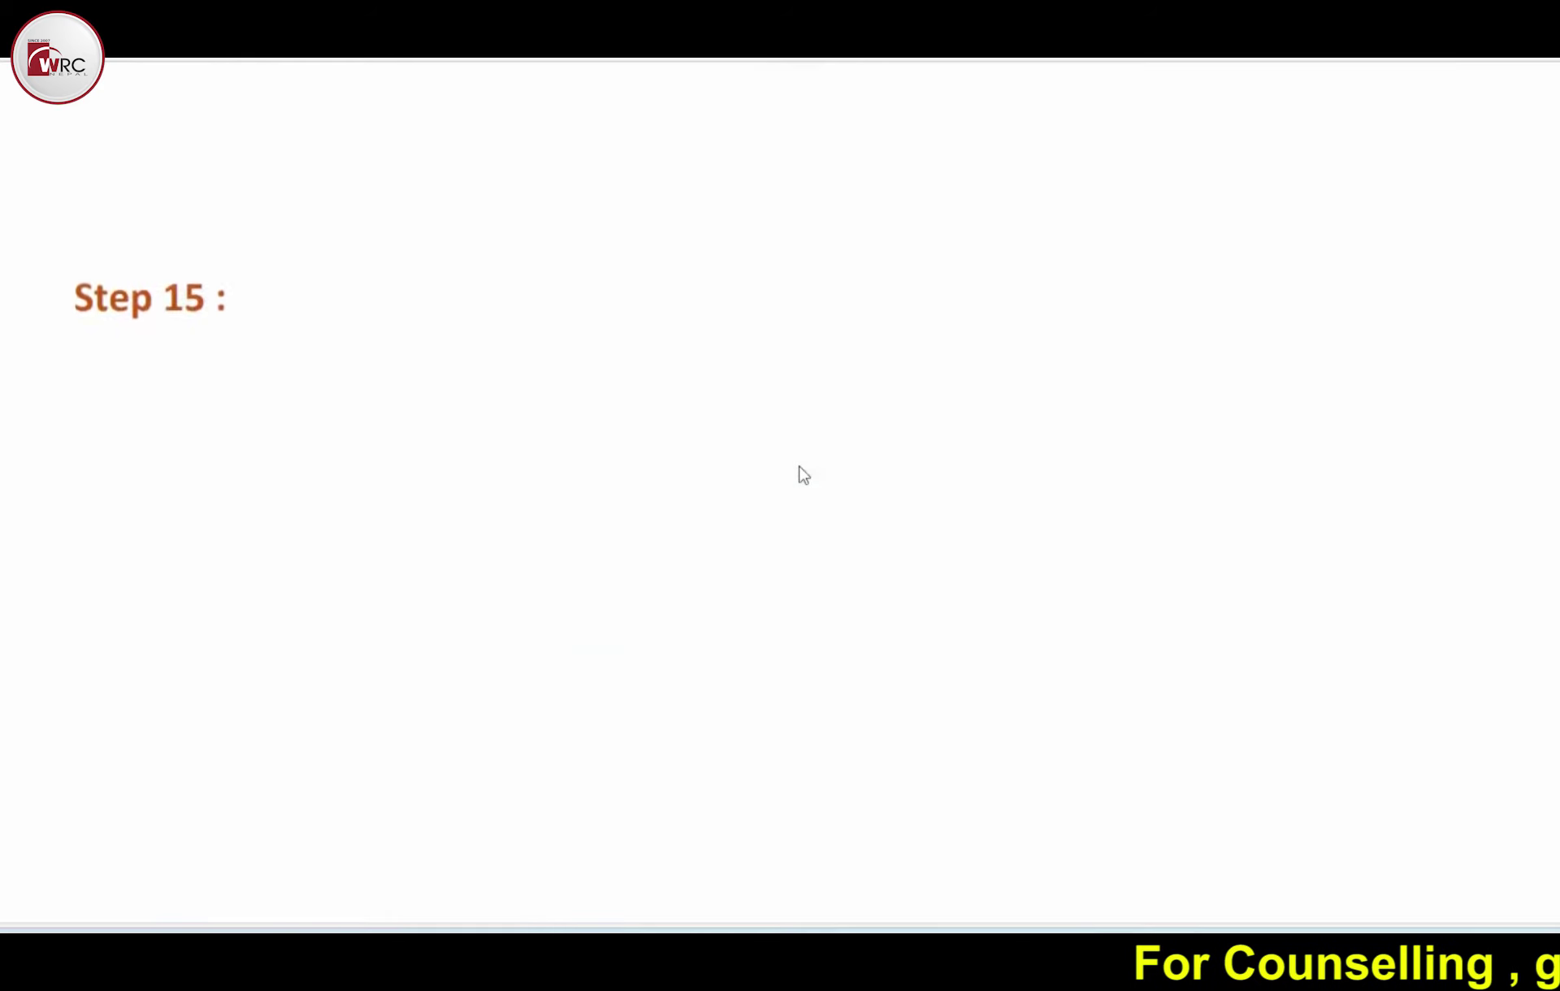
{"action": "scroll", "coordinate": [799, 466], "scroll_direction": "down", "scroll_amount": 14}
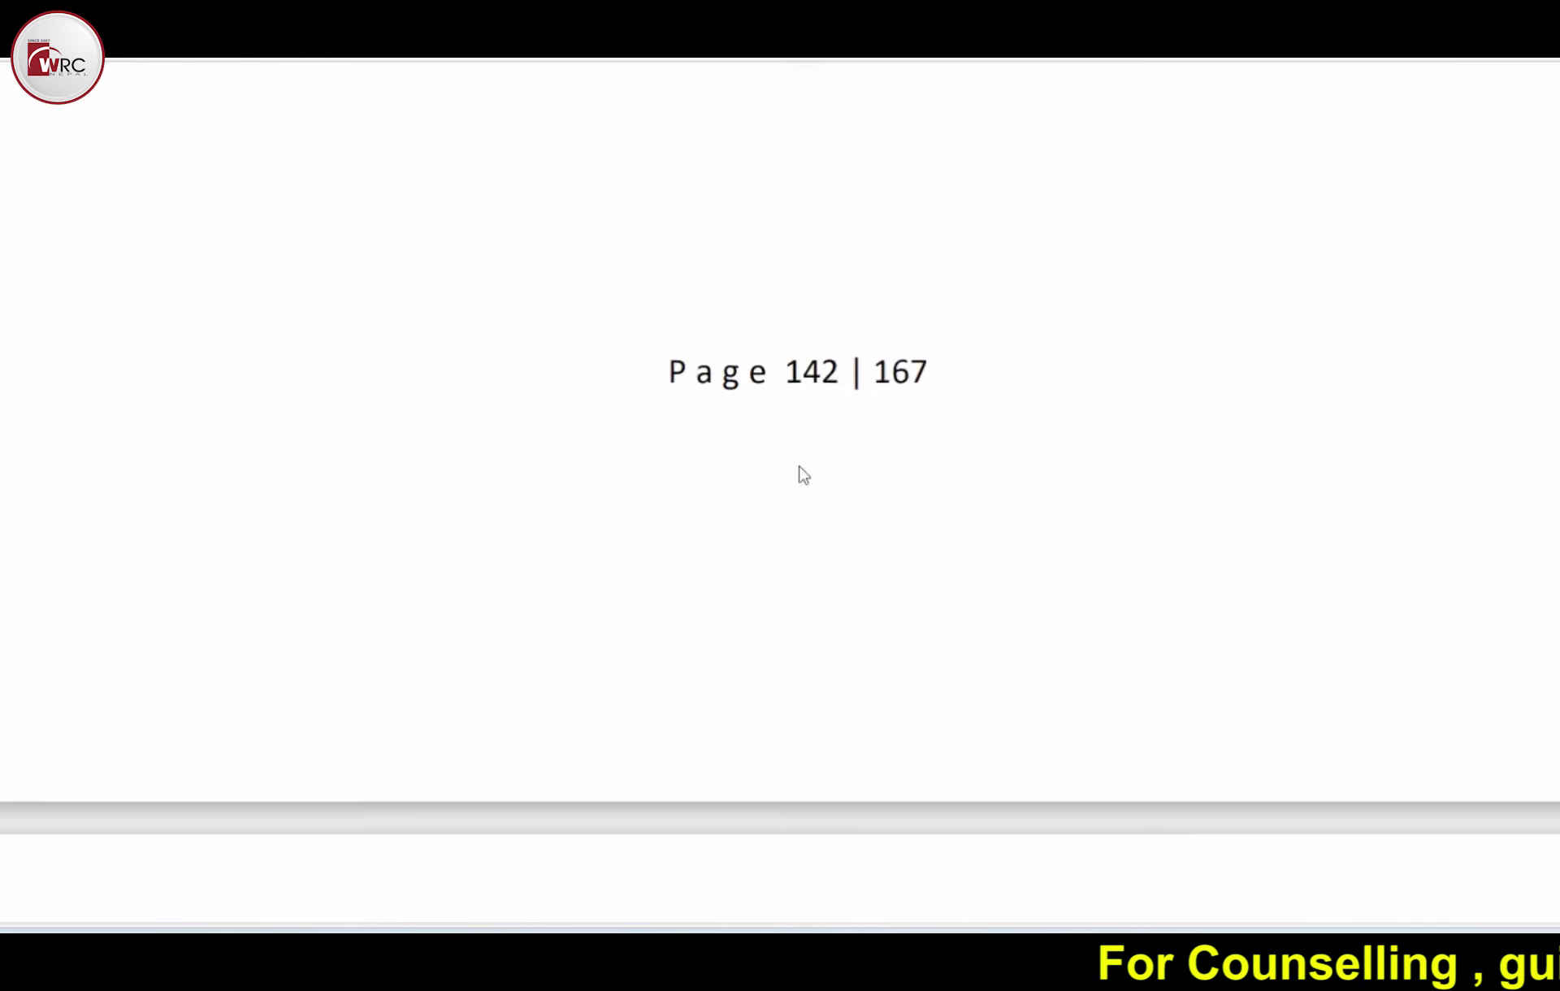
{"action": "scroll", "coordinate": [799, 465], "scroll_direction": "up", "scroll_amount": 3}
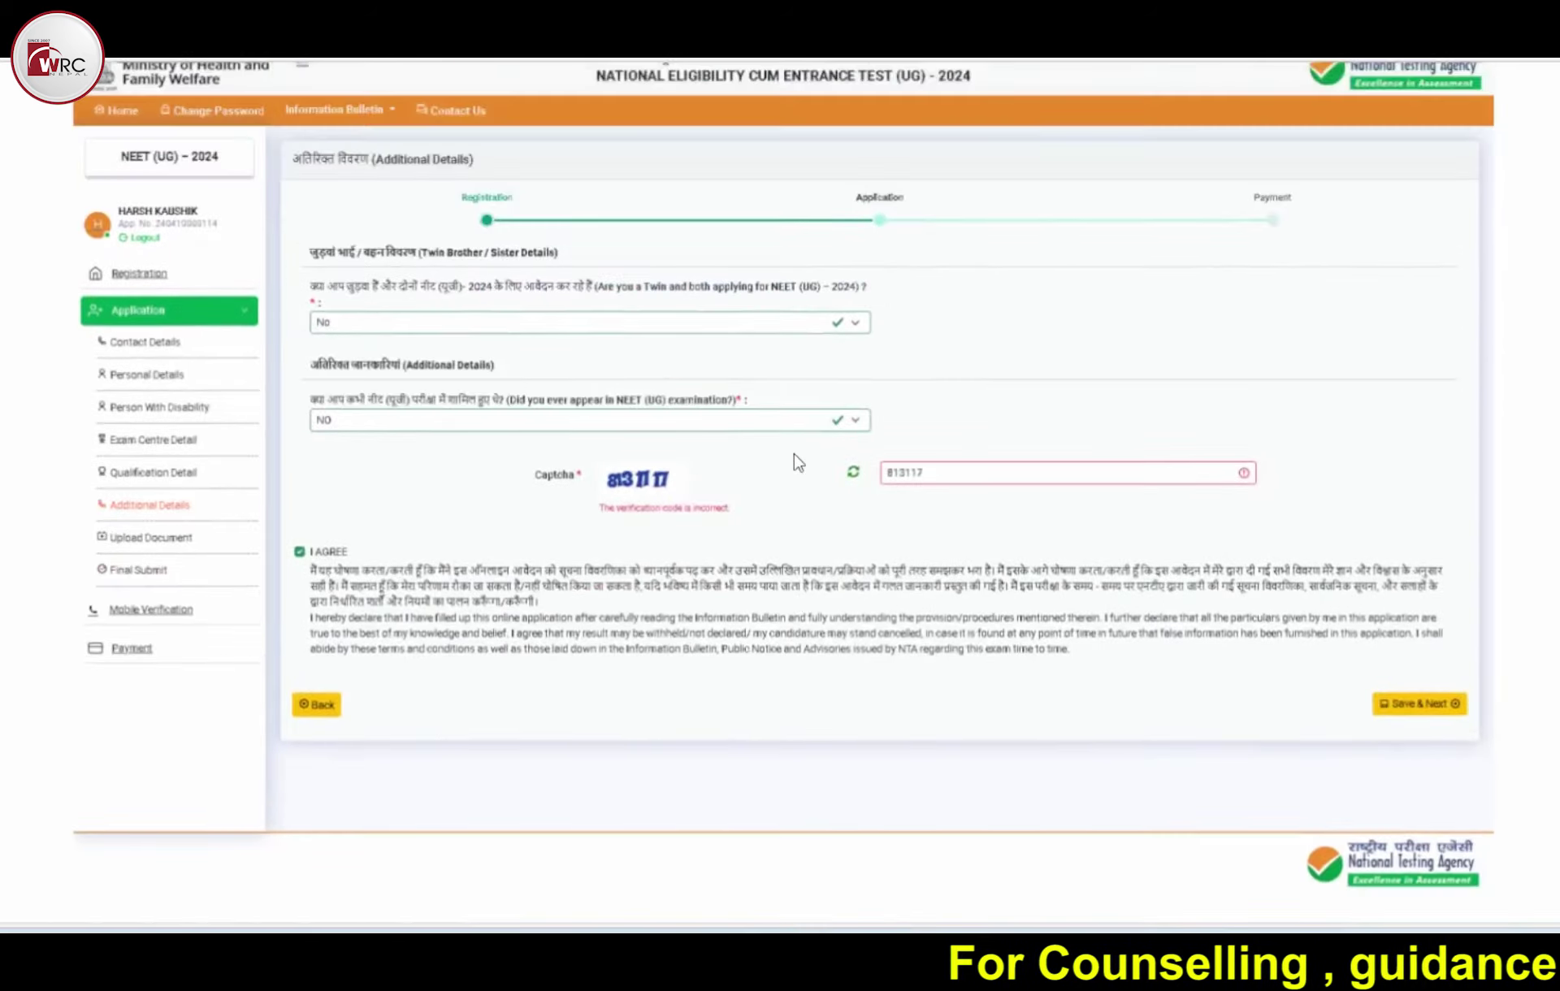
Review the Document Upload pages, covering required documents, file formats, size limits and the completed upload example
{"action": "scroll", "coordinate": [794, 454], "scroll_direction": "down", "scroll_amount": 15}
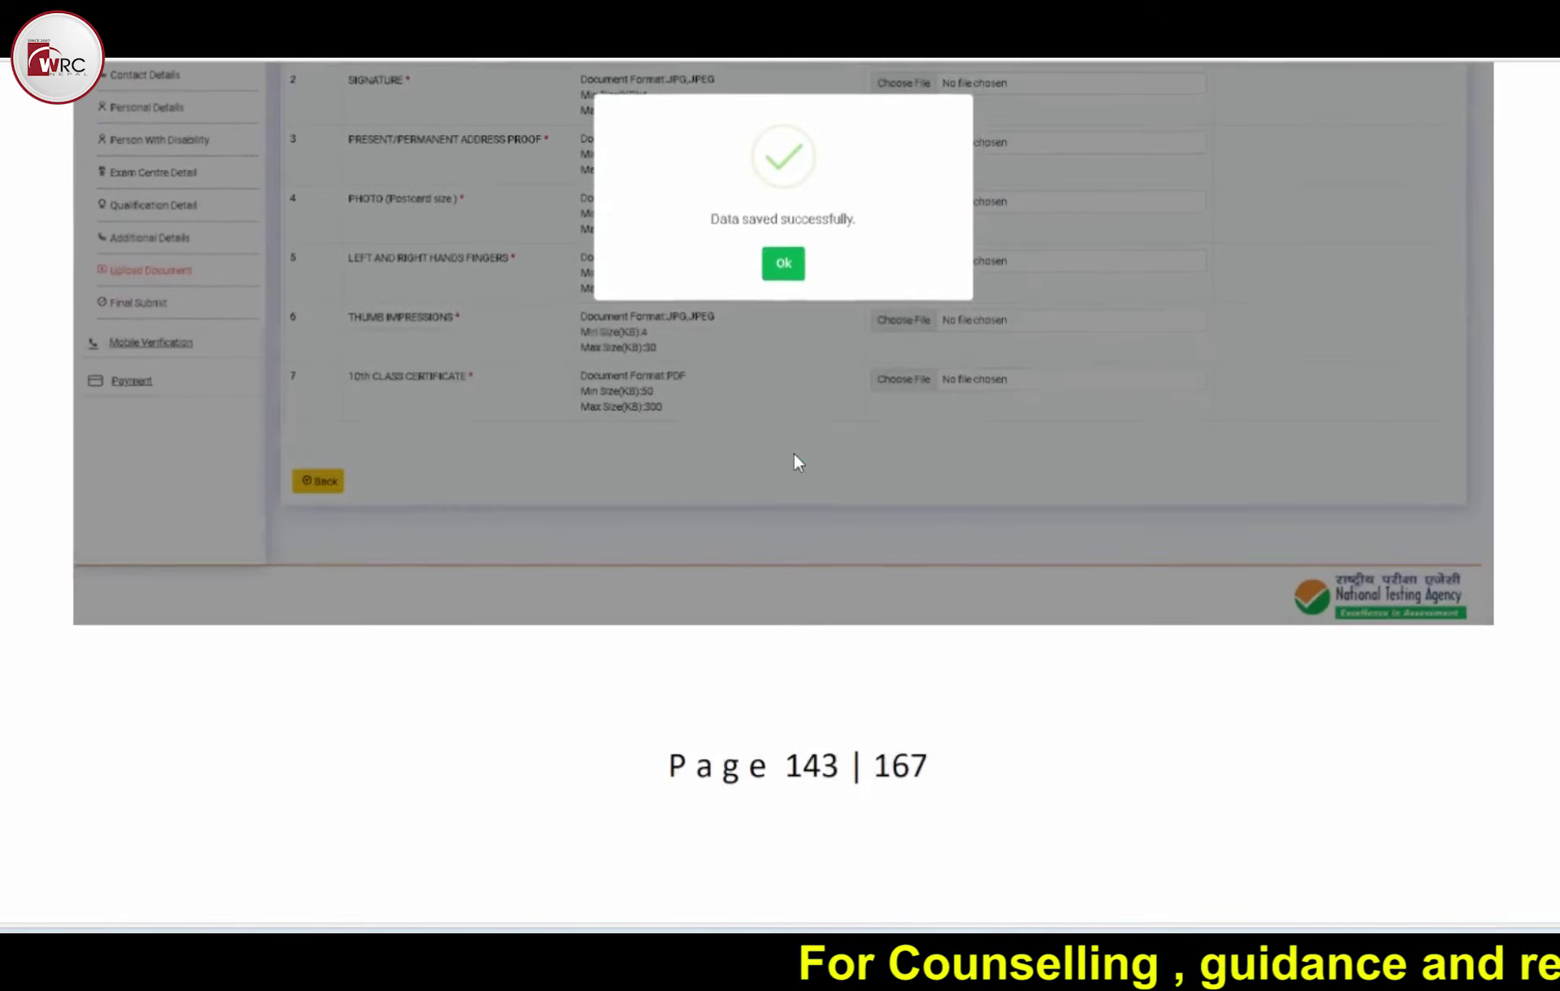
{"action": "scroll", "coordinate": [795, 455], "scroll_direction": "down", "scroll_amount": 14}
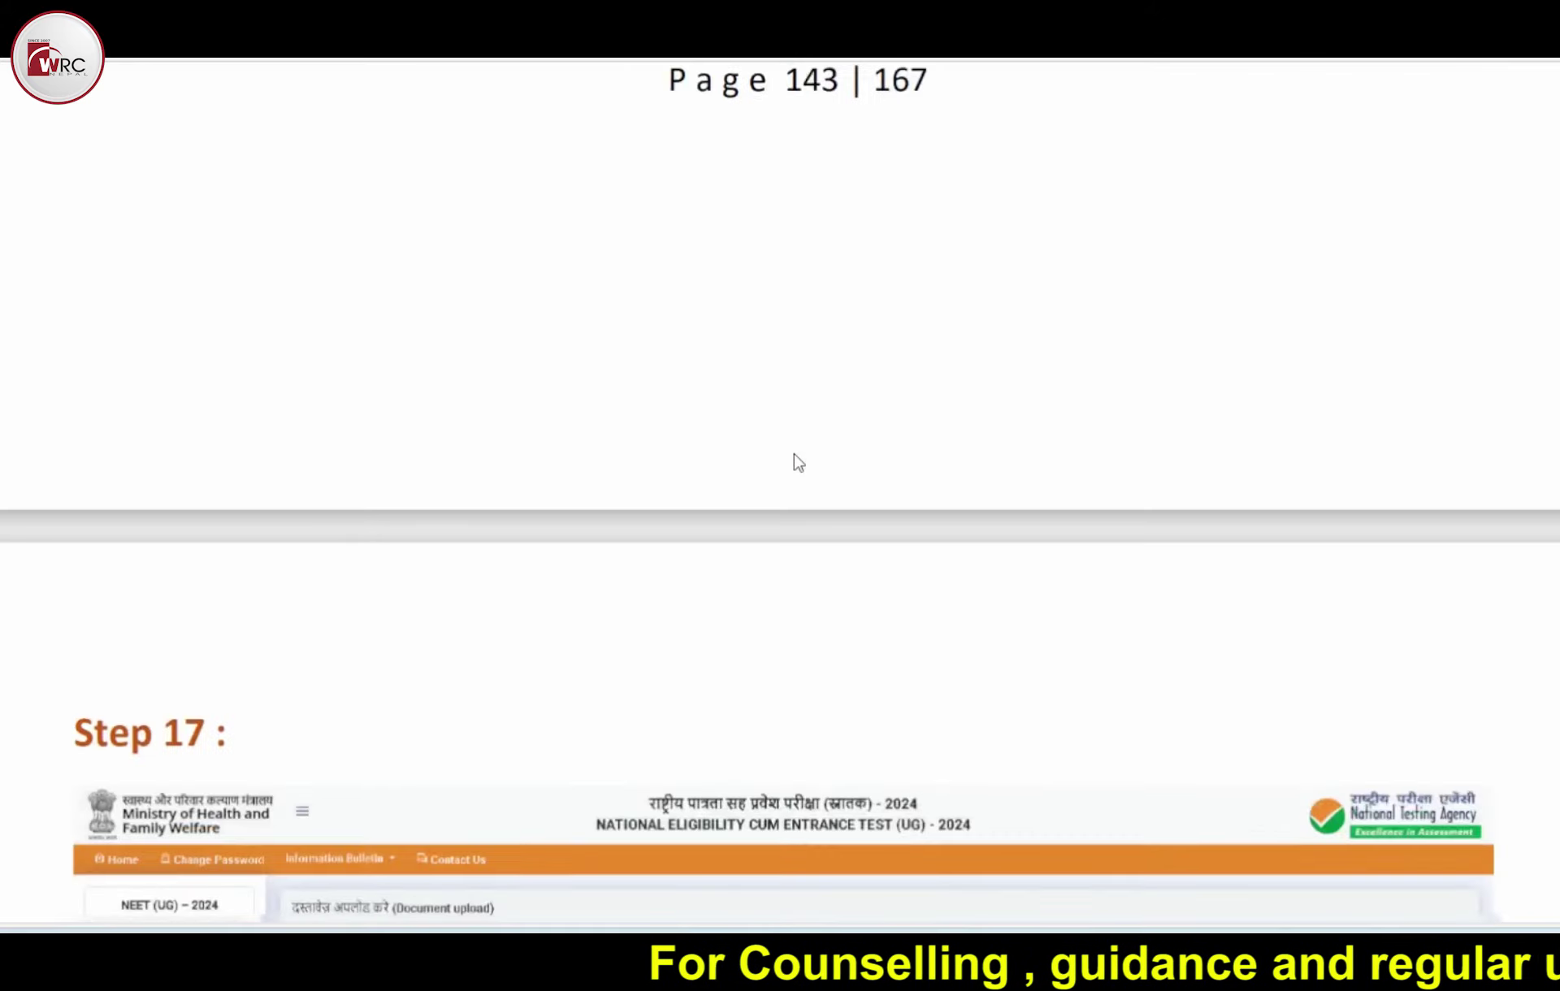
{"action": "scroll", "coordinate": [794, 454], "scroll_direction": "down", "scroll_amount": 8}
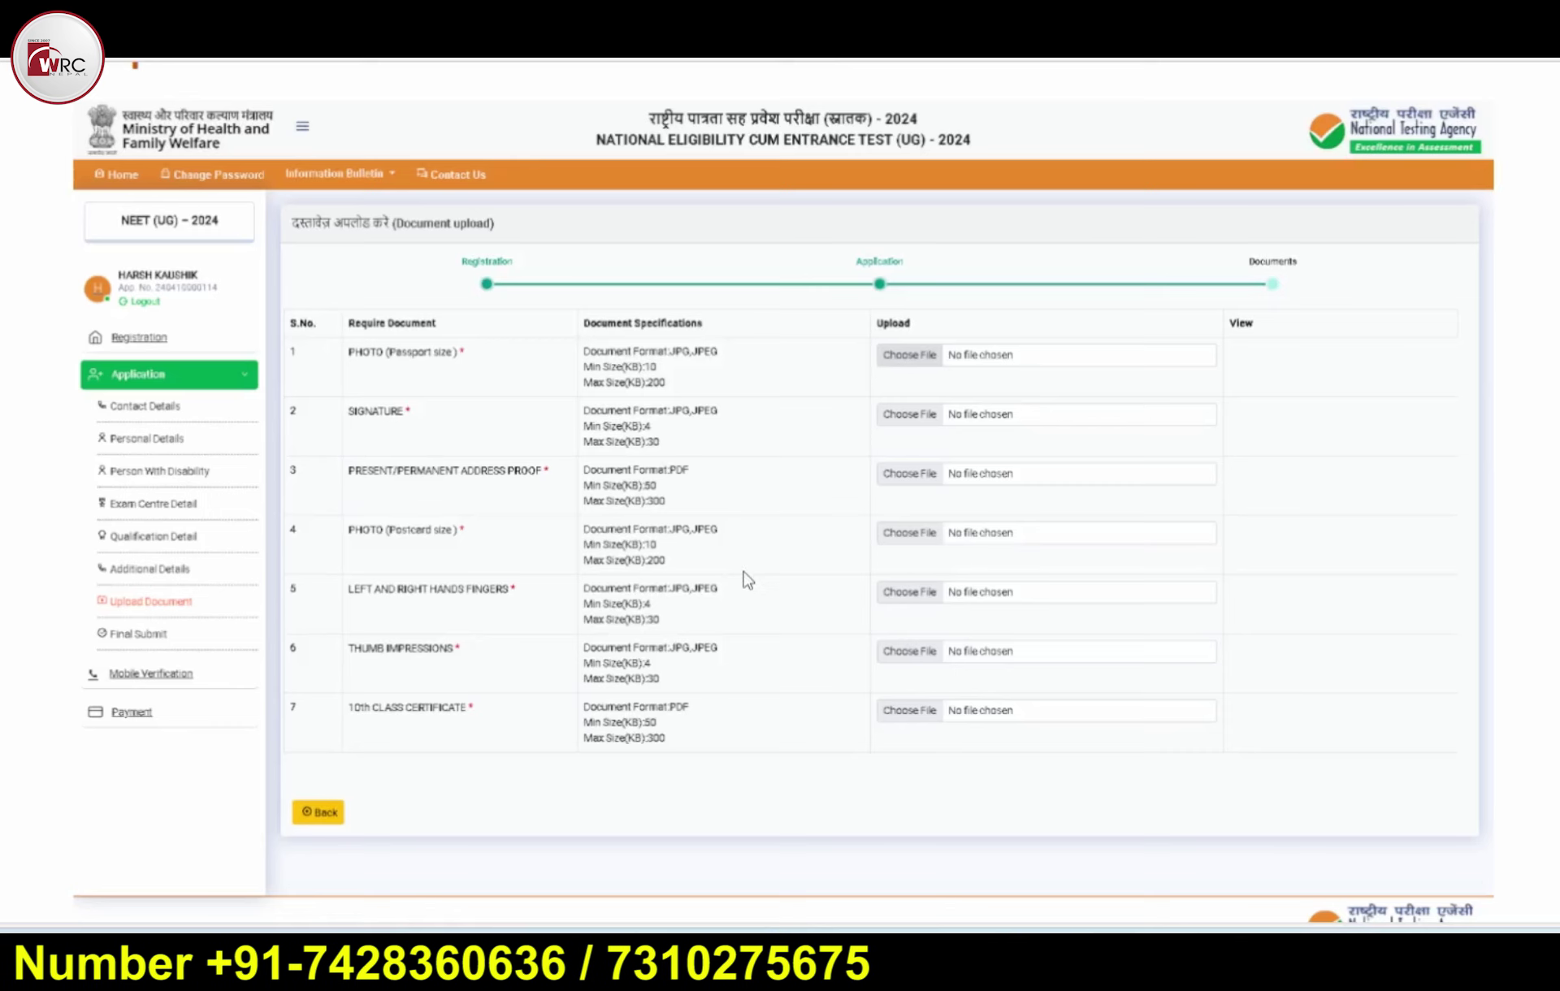
{"action": "scroll", "coordinate": [748, 584], "scroll_direction": "down", "scroll_amount": 2}
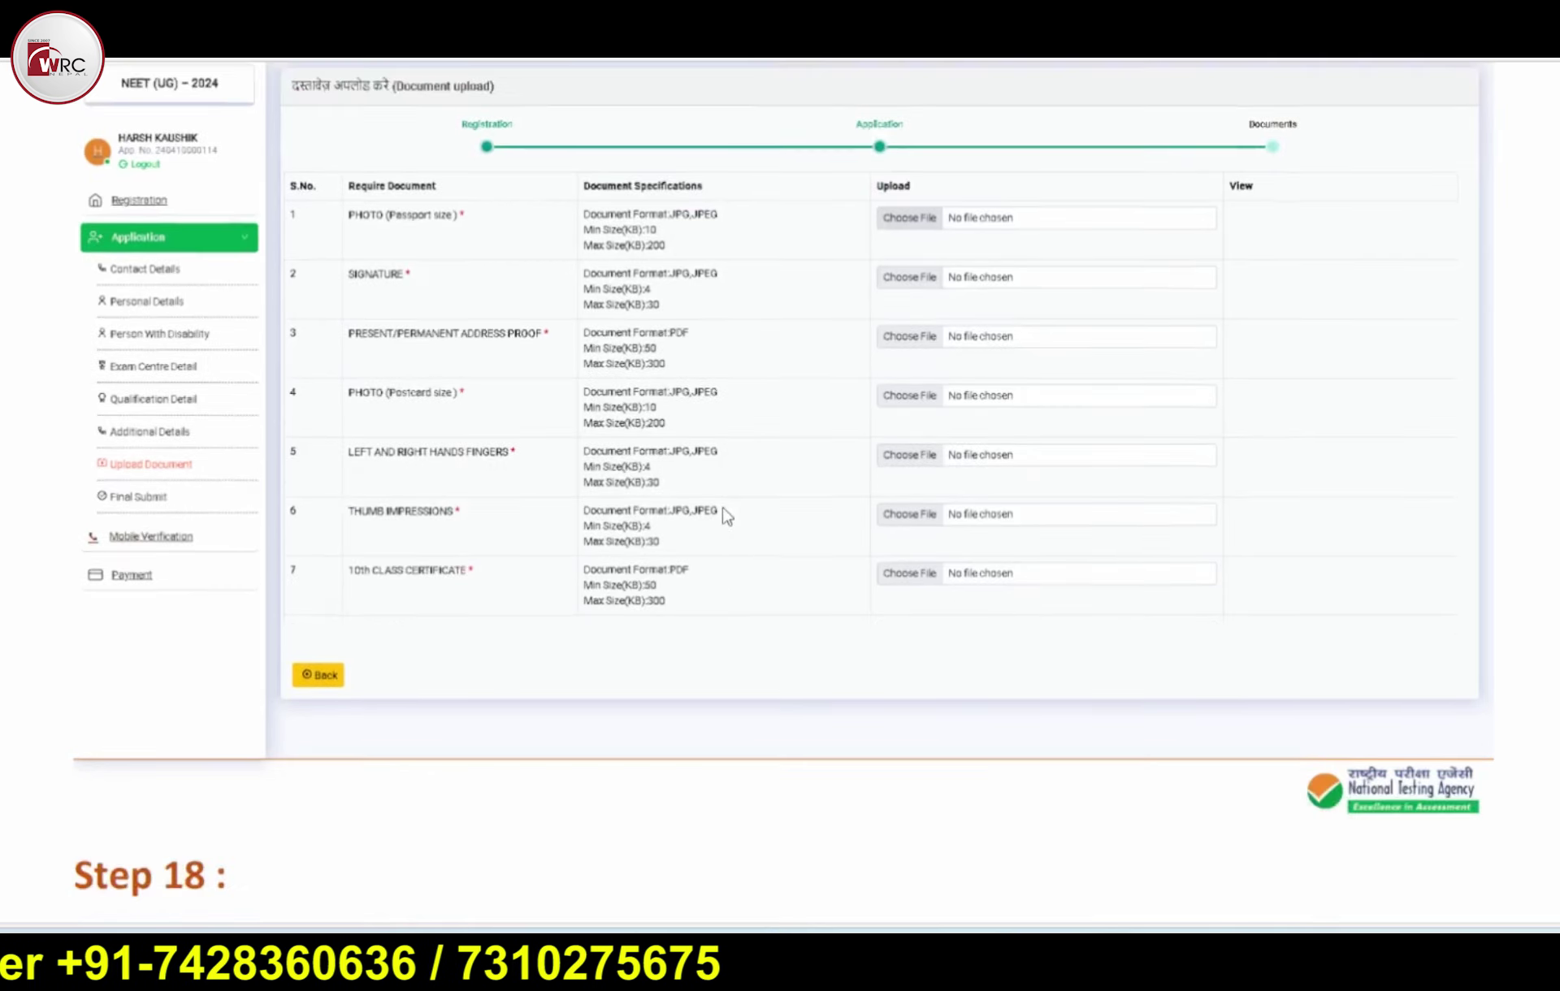
{"action": "scroll", "coordinate": [725, 524], "scroll_direction": "down", "scroll_amount": 2}
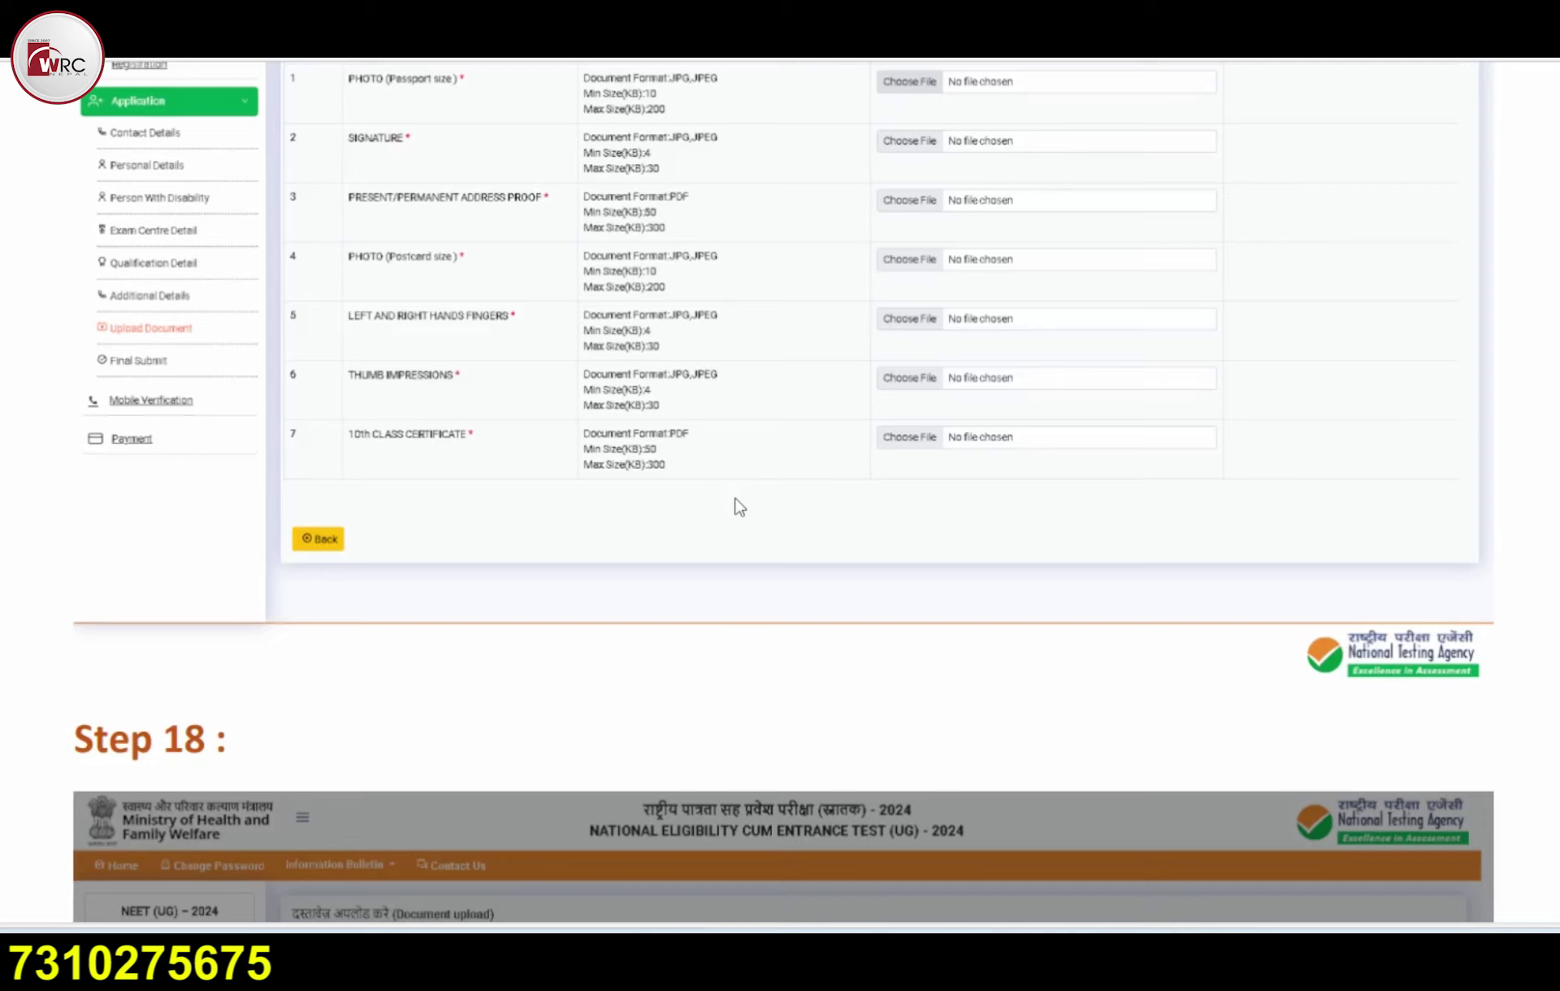
{"action": "scroll", "coordinate": [763, 469], "scroll_direction": "down", "scroll_amount": 12}
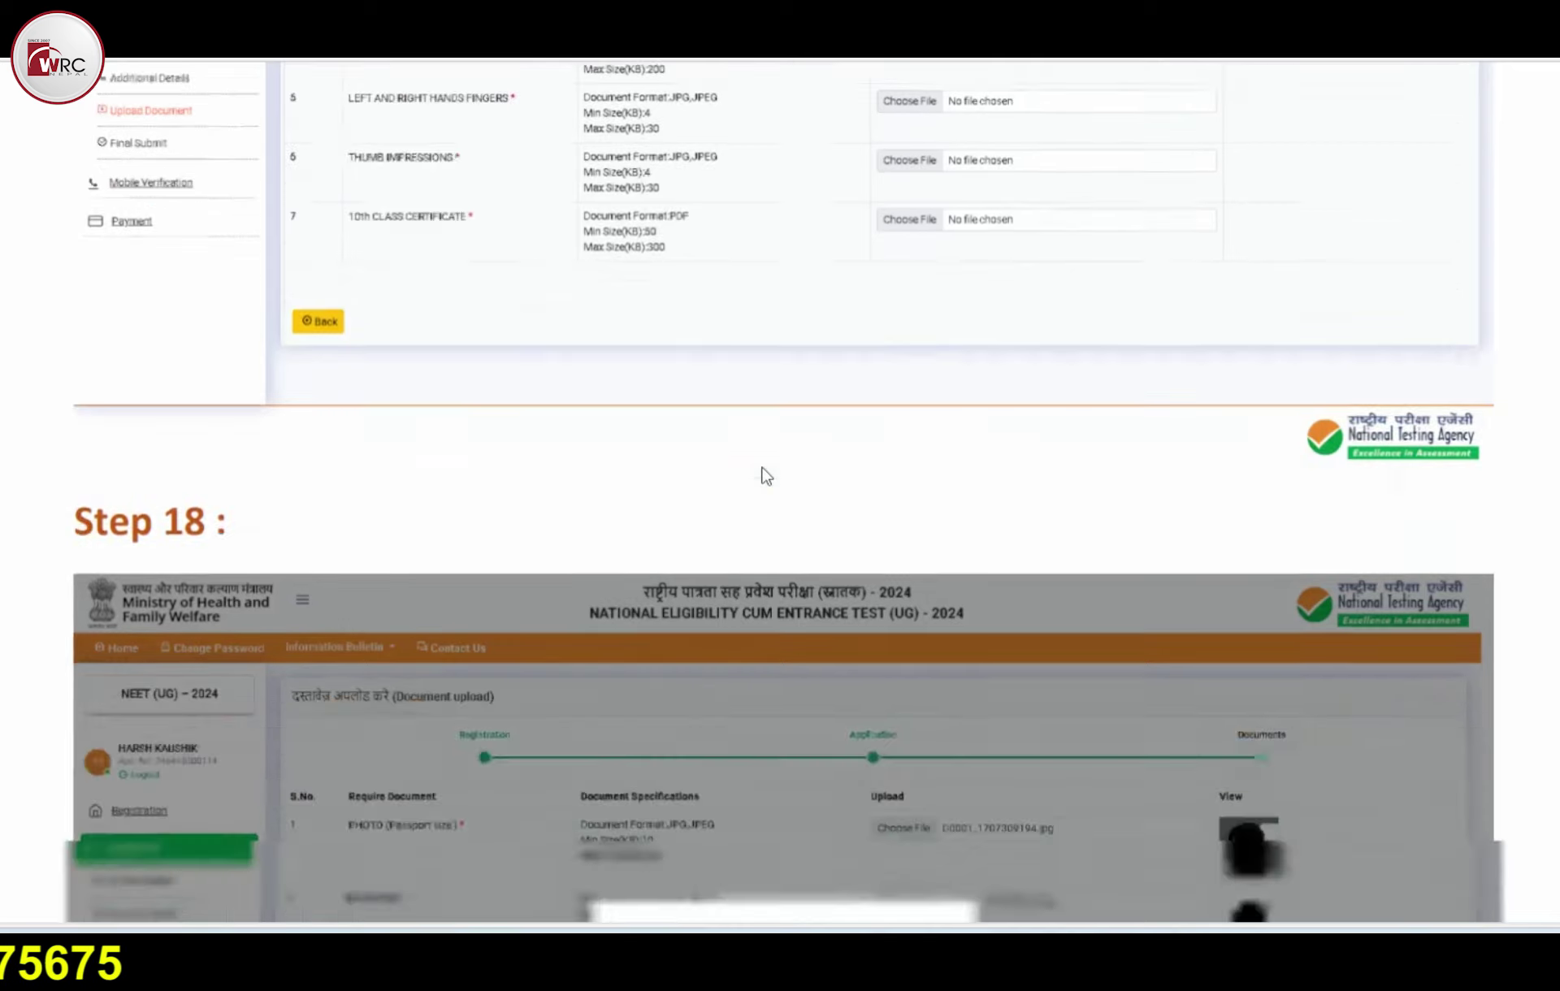
{"action": "scroll", "coordinate": [766, 473], "scroll_direction": "down", "scroll_amount": 20}
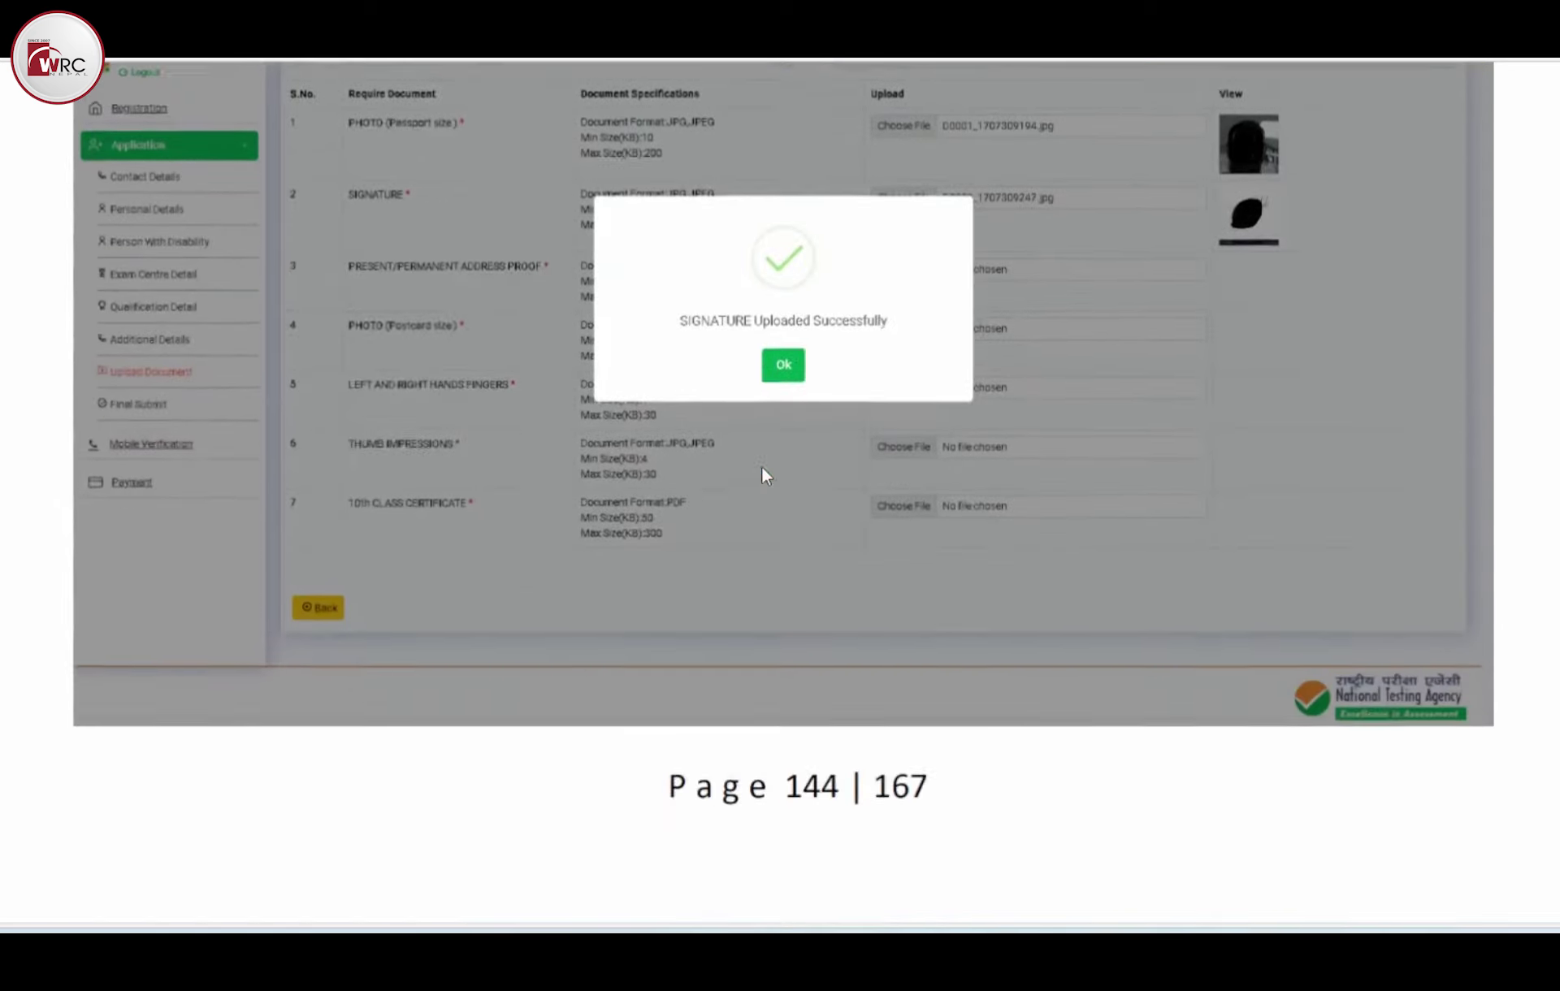
{"action": "scroll", "coordinate": [766, 476], "scroll_direction": "down", "scroll_amount": 20}
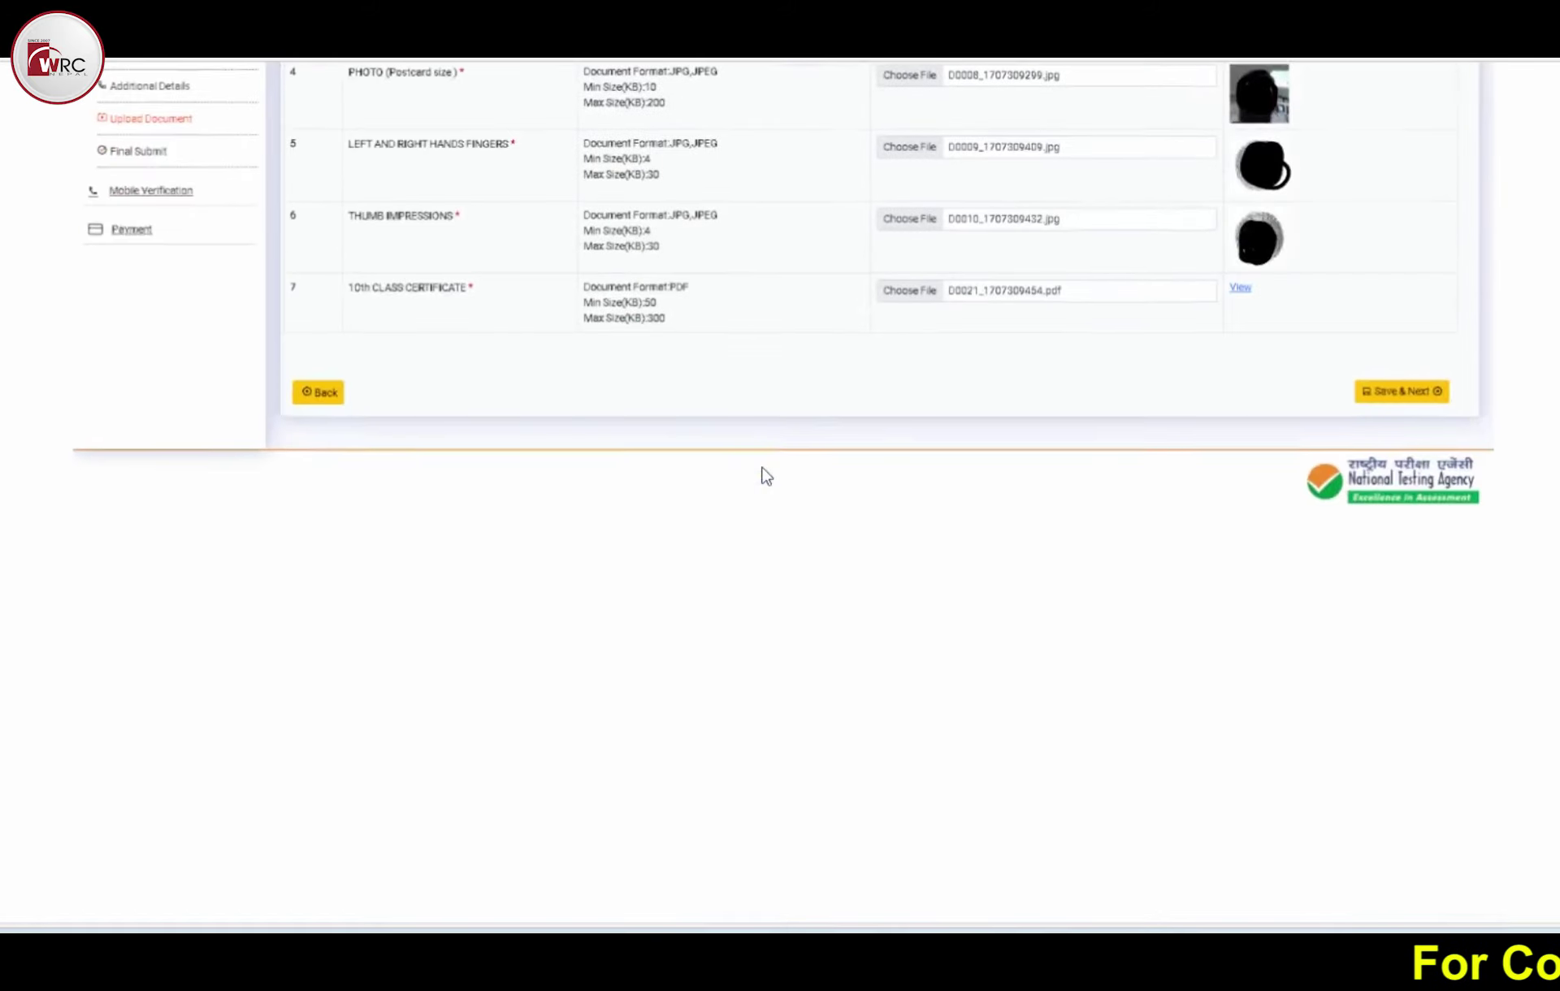
Skim the step 20 application review pages, covering the qualification, additional and uploaded document details
{"action": "scroll", "coordinate": [766, 476], "scroll_direction": "down", "scroll_amount": 20}
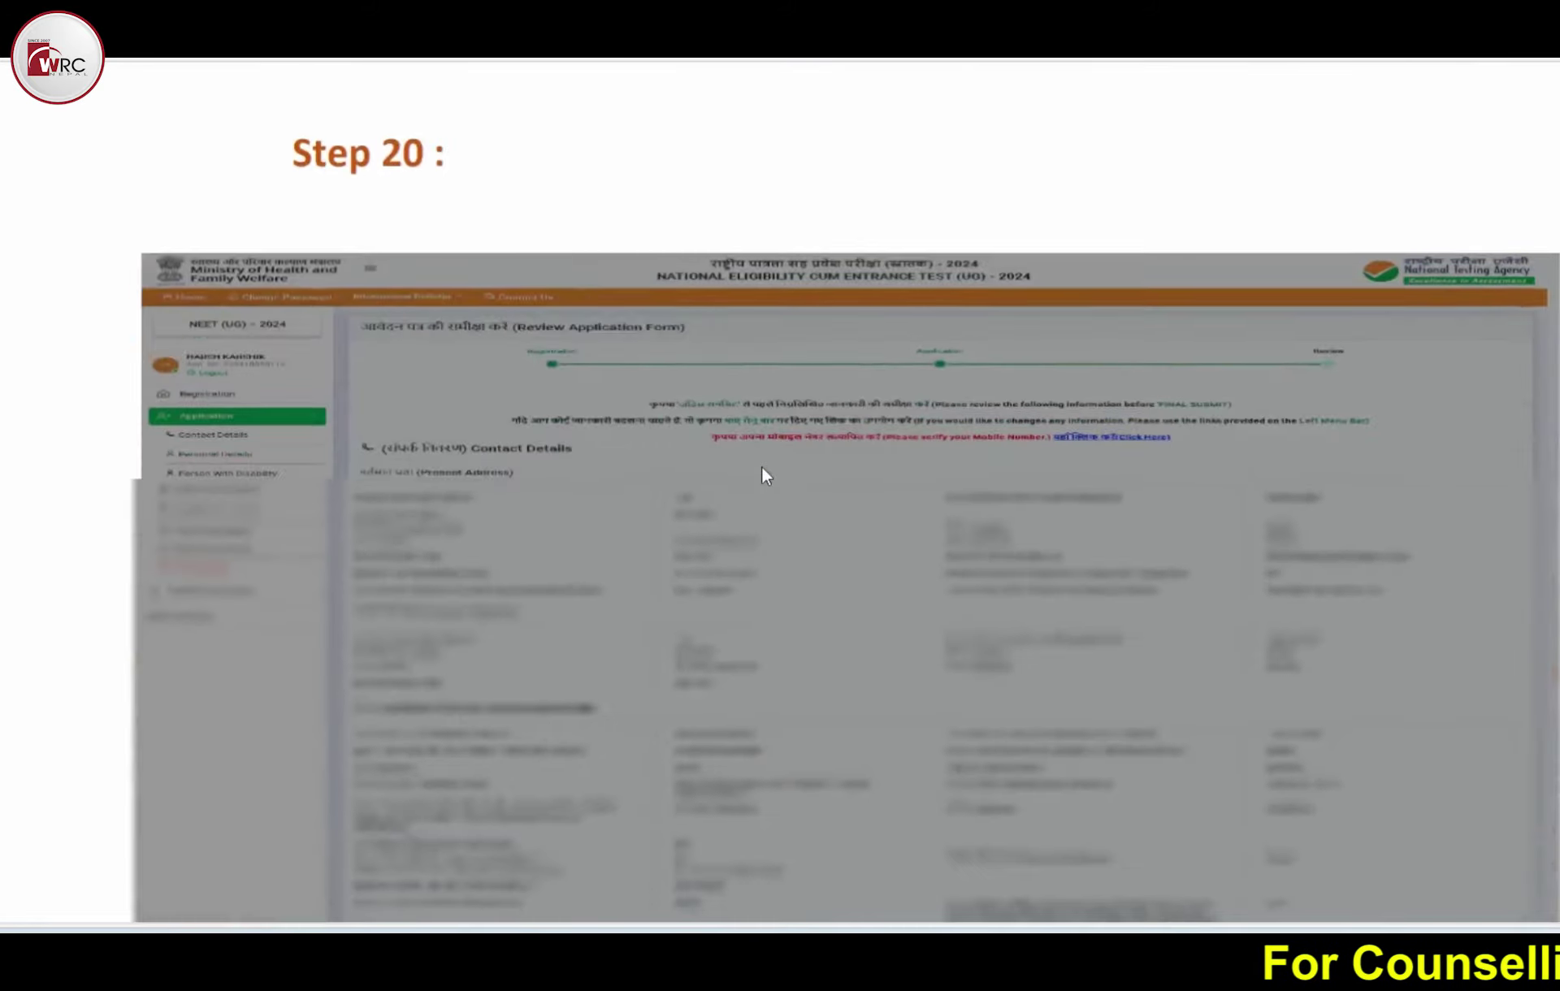
{"action": "scroll", "coordinate": [766, 476], "scroll_direction": "down", "scroll_amount": 20}
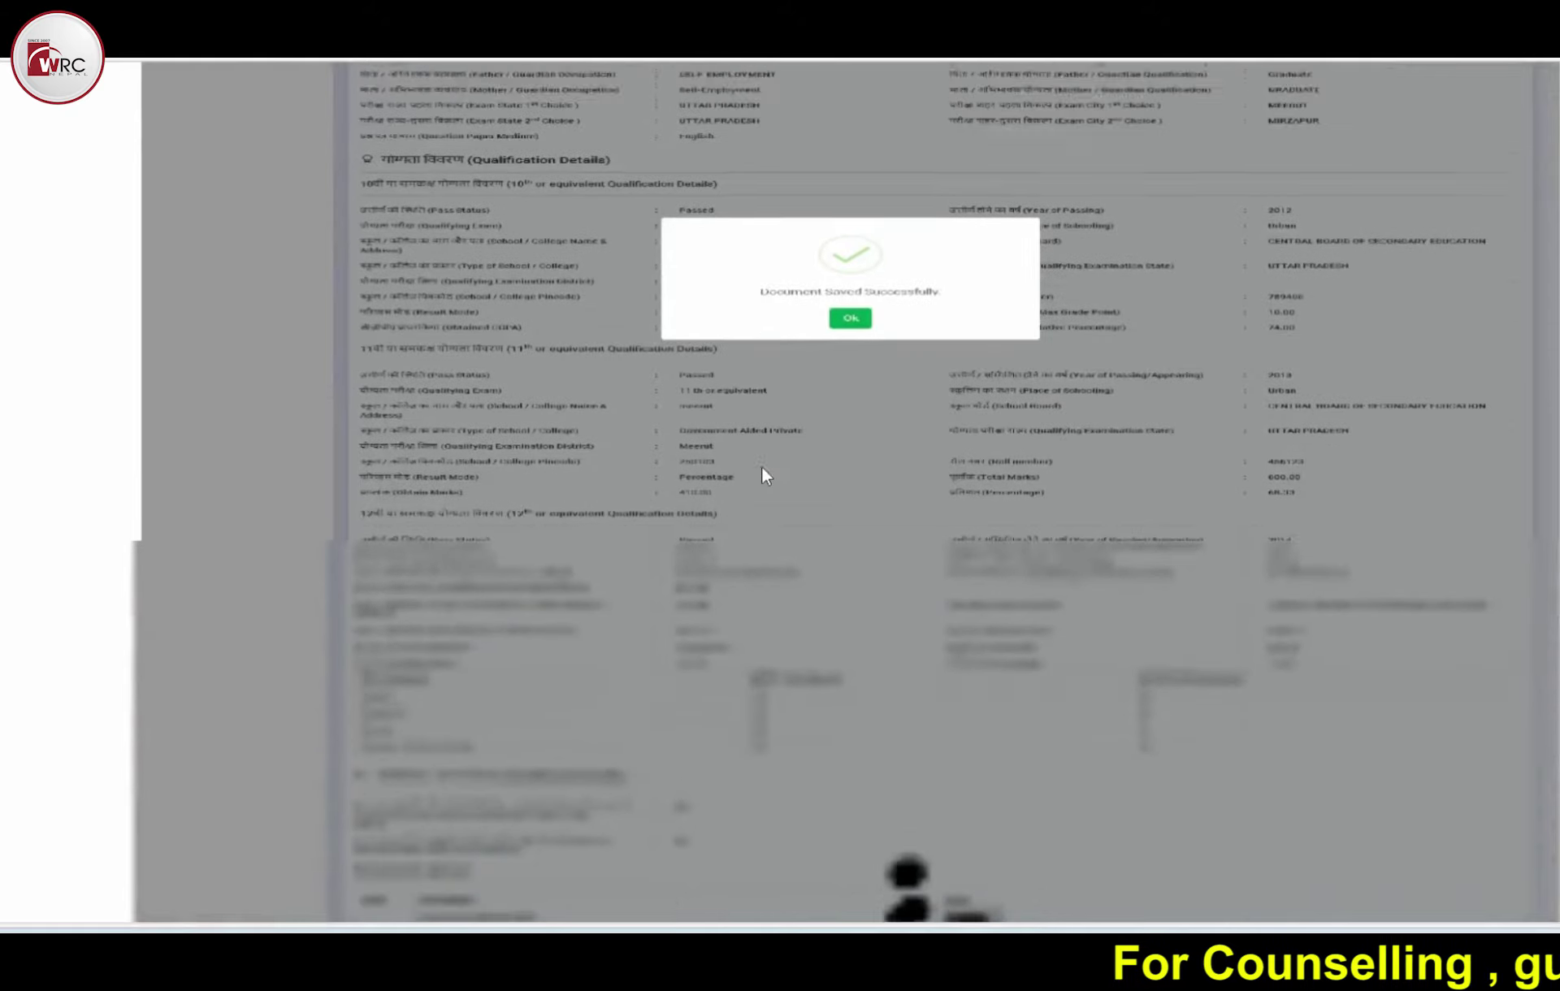
{"action": "scroll", "coordinate": [764, 471], "scroll_direction": "down", "scroll_amount": 20}
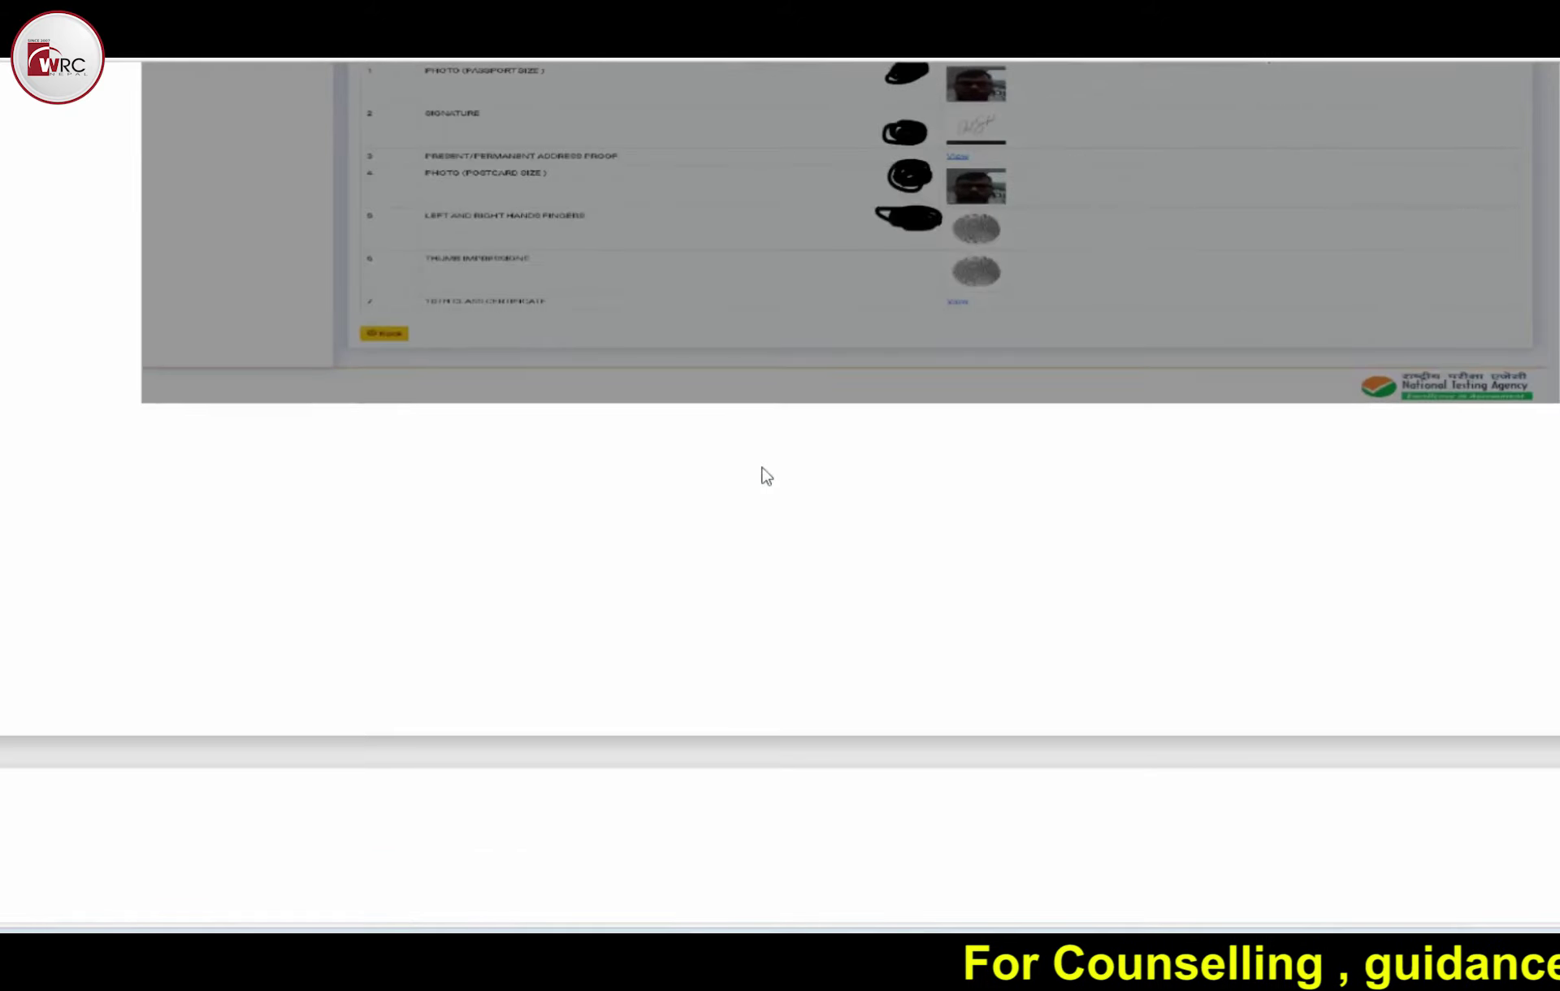
{"action": "scroll", "coordinate": [763, 470], "scroll_direction": "down", "scroll_amount": 20}
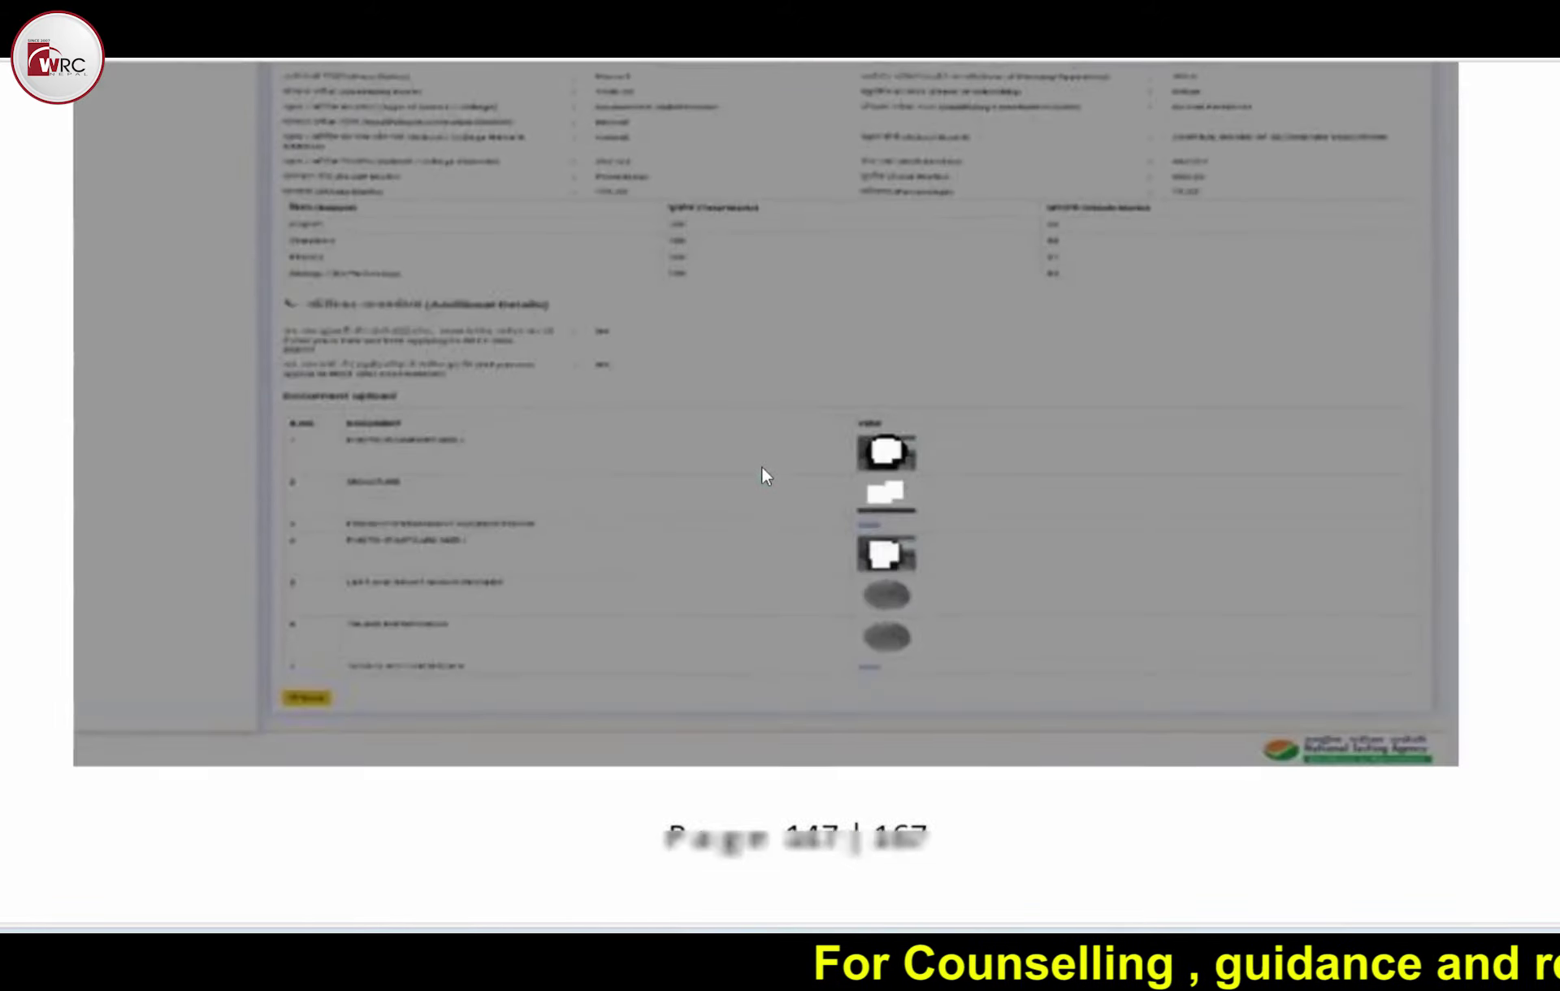
{"action": "scroll", "coordinate": [764, 473], "scroll_direction": "down", "scroll_amount": 20}
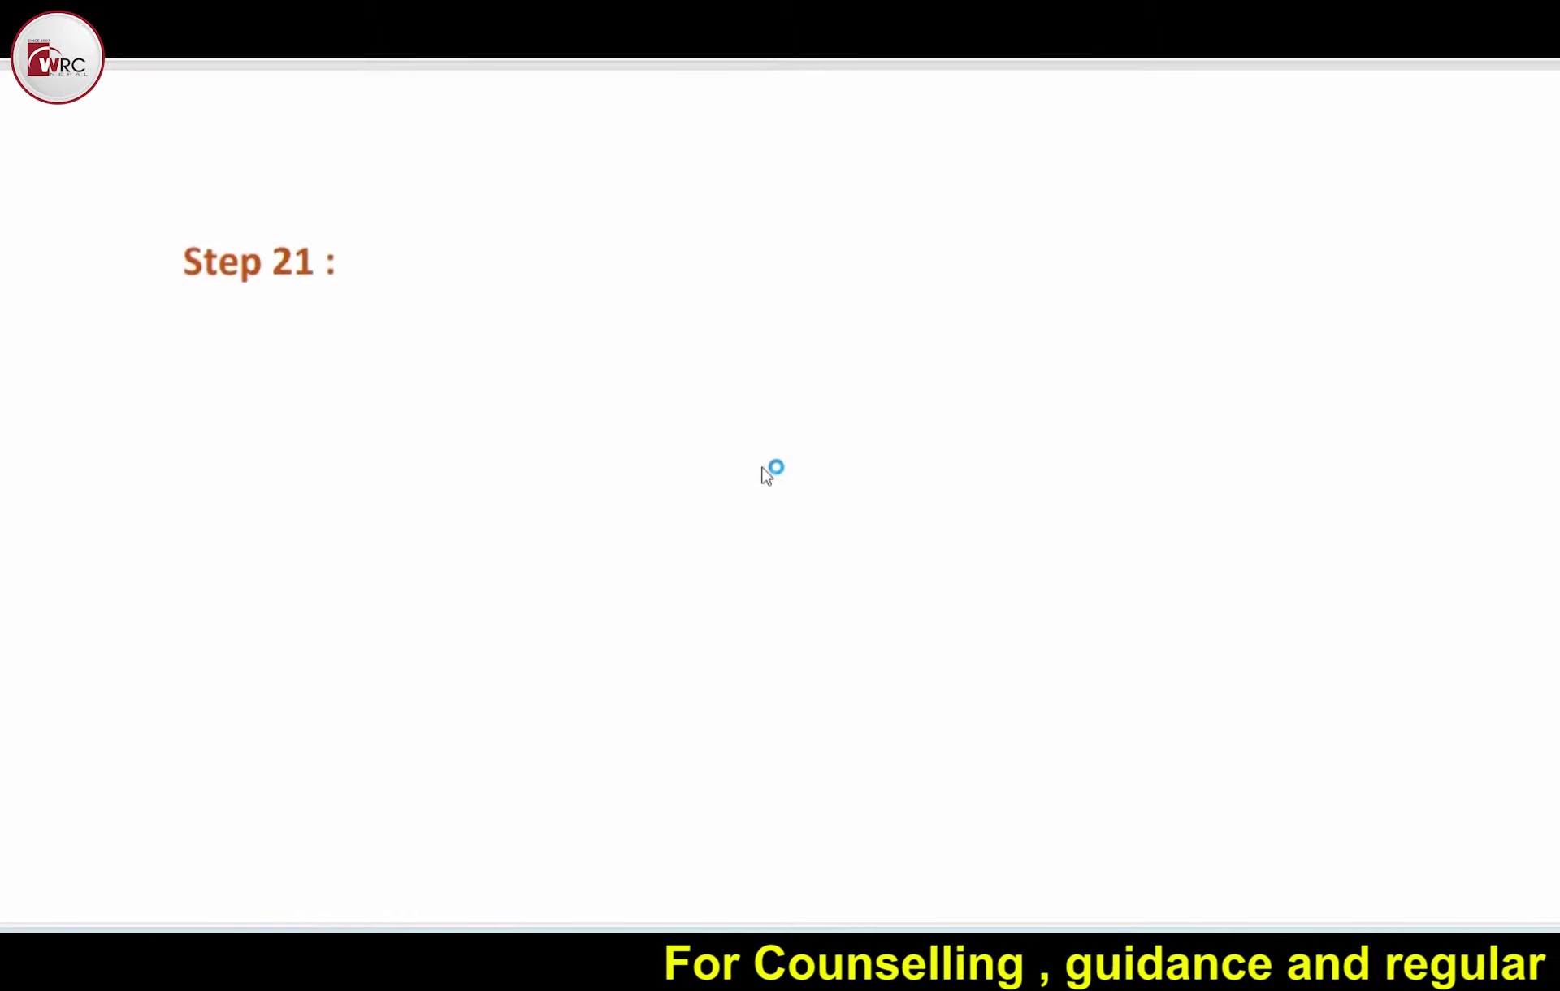
Read the step 21 Review Application Form, including its mobile verification link and contact and personal details, through to the Mobile Verify page
{"action": "scroll", "coordinate": [766, 476], "scroll_direction": "down", "scroll_amount": 20}
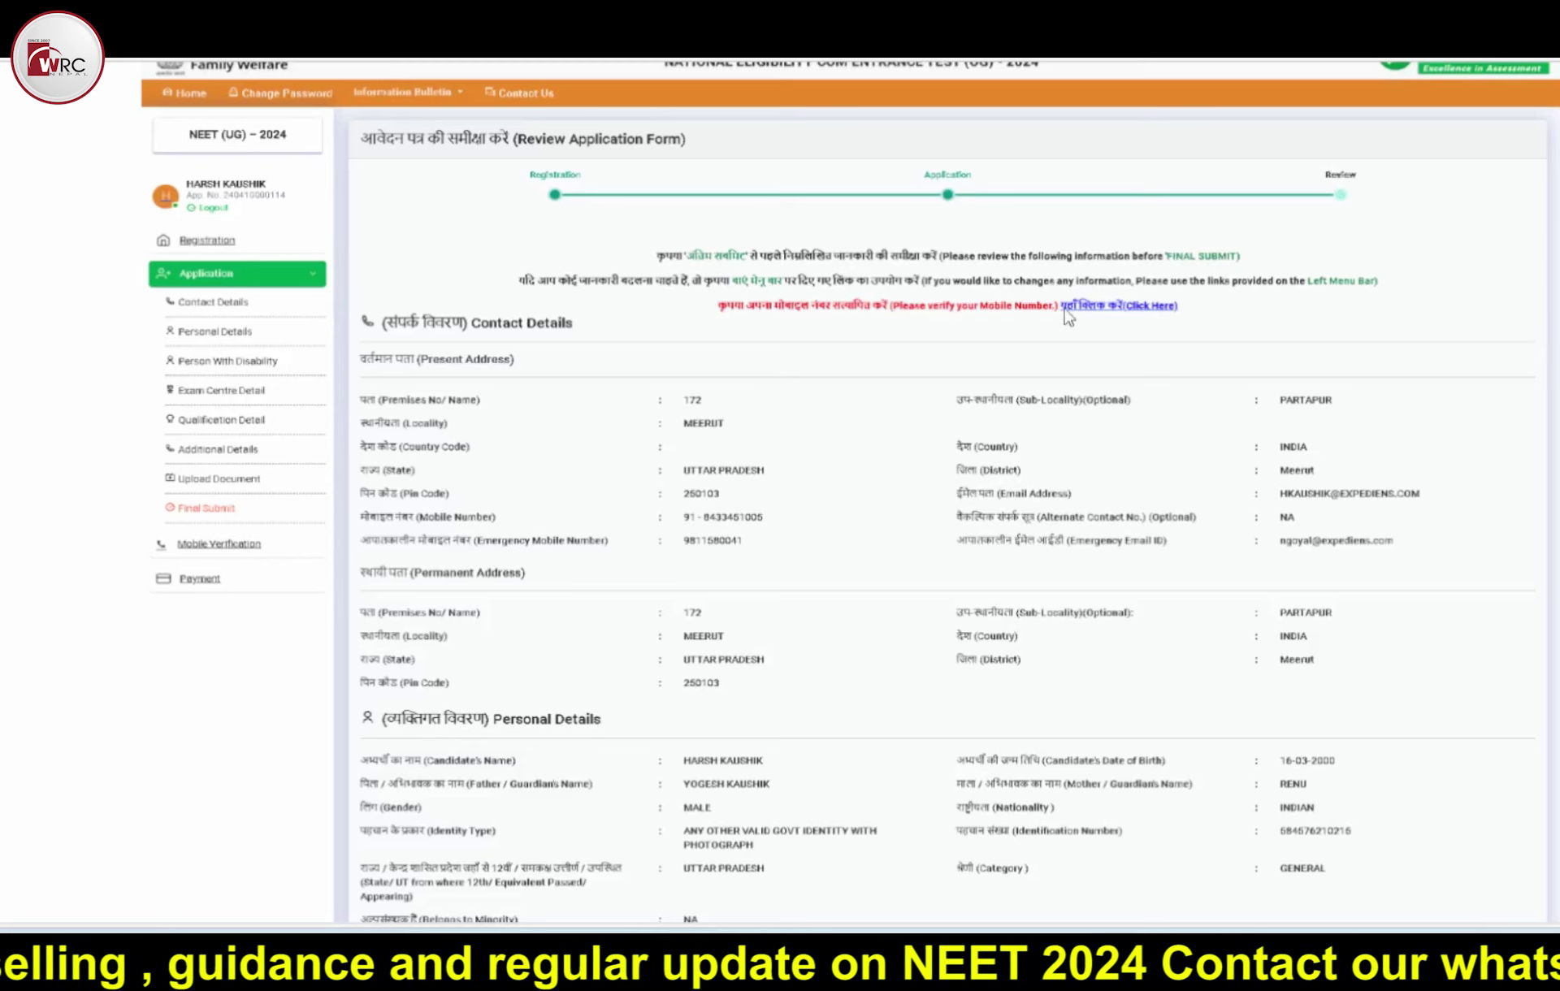
{"action": "scroll", "coordinate": [959, 308], "scroll_direction": "down", "scroll_amount": 2}
{"action": "scroll", "coordinate": [959, 307], "scroll_direction": "down", "scroll_amount": 2}
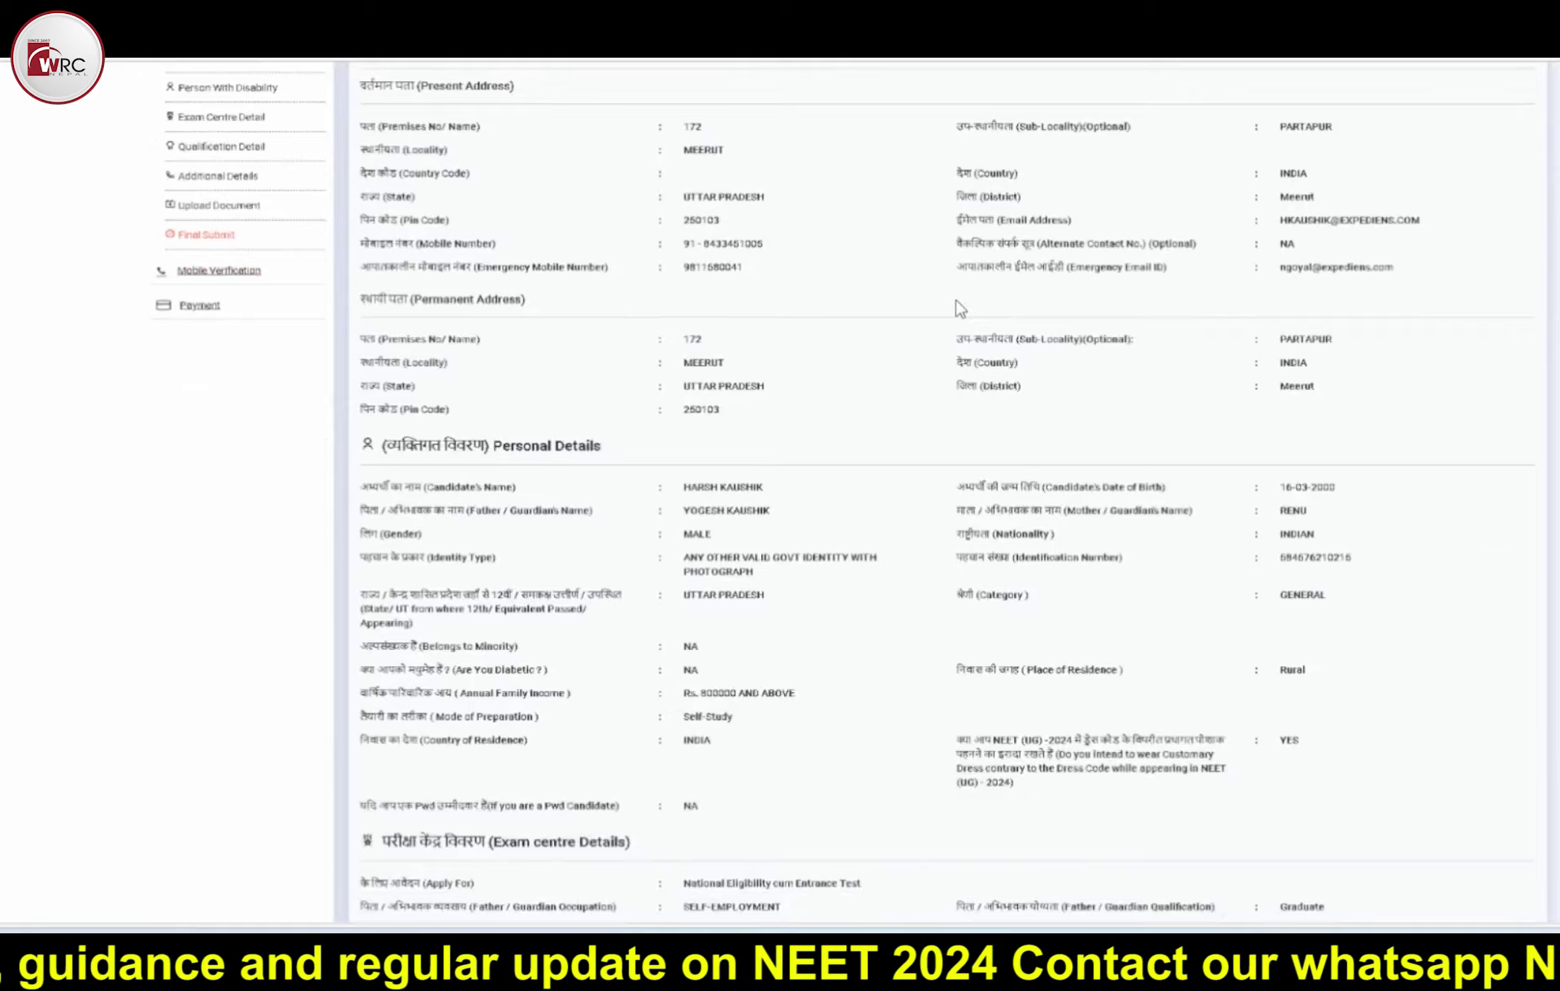
{"action": "scroll", "coordinate": [959, 307], "scroll_direction": "down", "scroll_amount": 8}
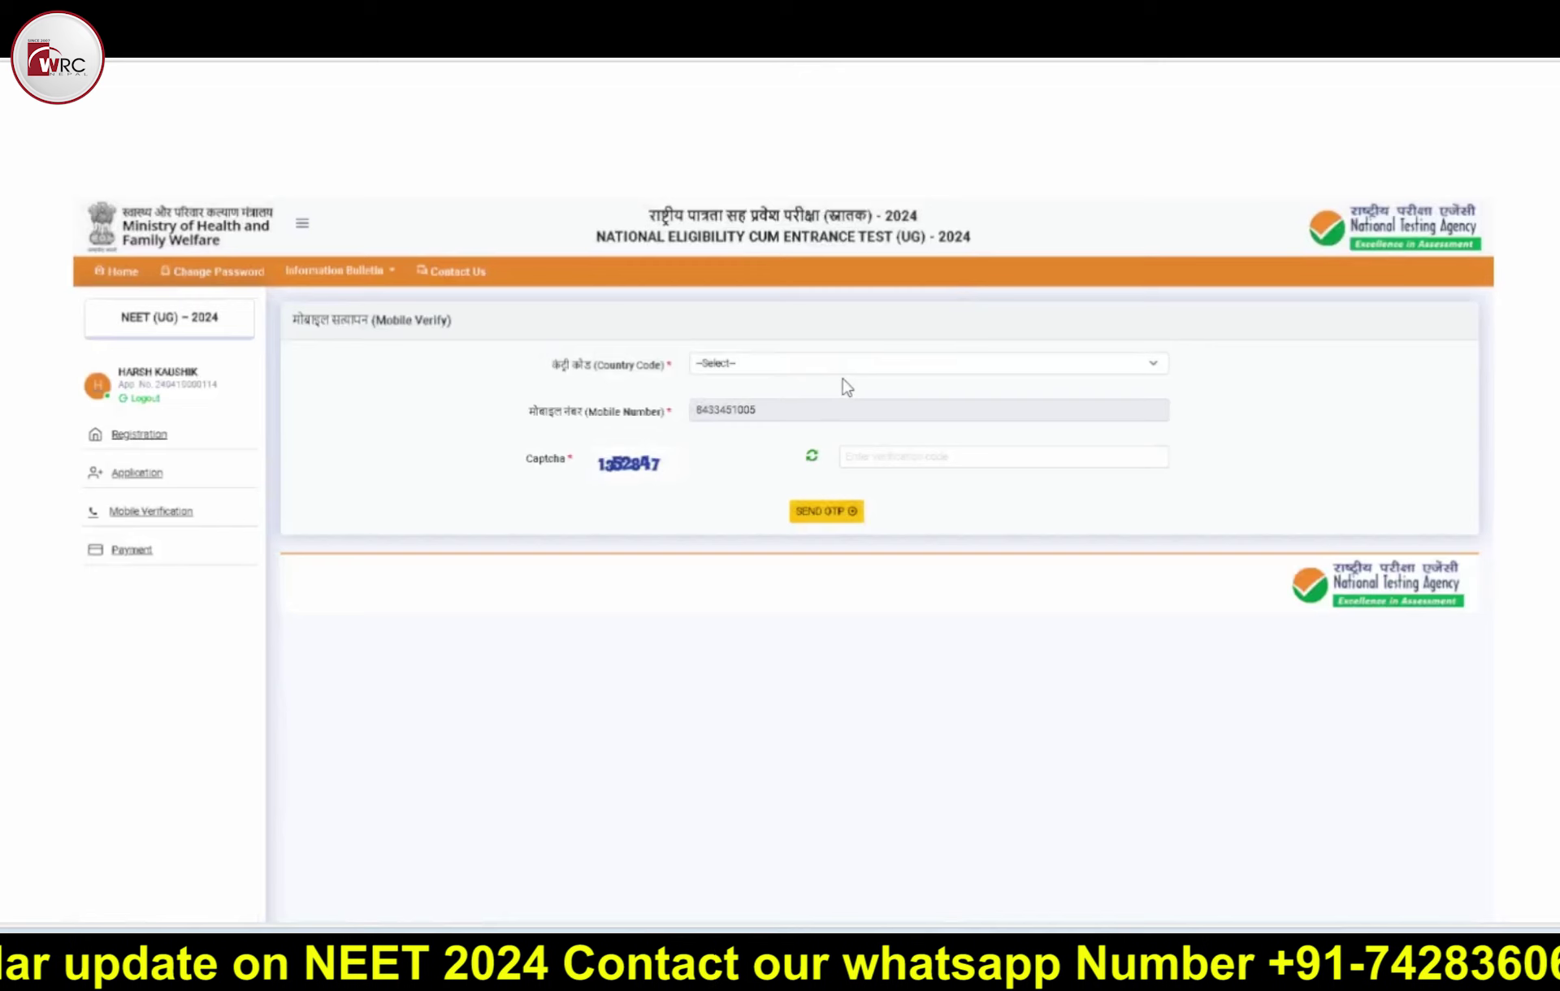
Examine the mobile verification pages, from the country code and captcha form through the OTP entry in step 23 to the Registration Status page
{"action": "scroll", "coordinate": [671, 475], "scroll_direction": "down", "scroll_amount": 10}
{"action": "scroll", "coordinate": [671, 476], "scroll_direction": "down", "scroll_amount": 15}
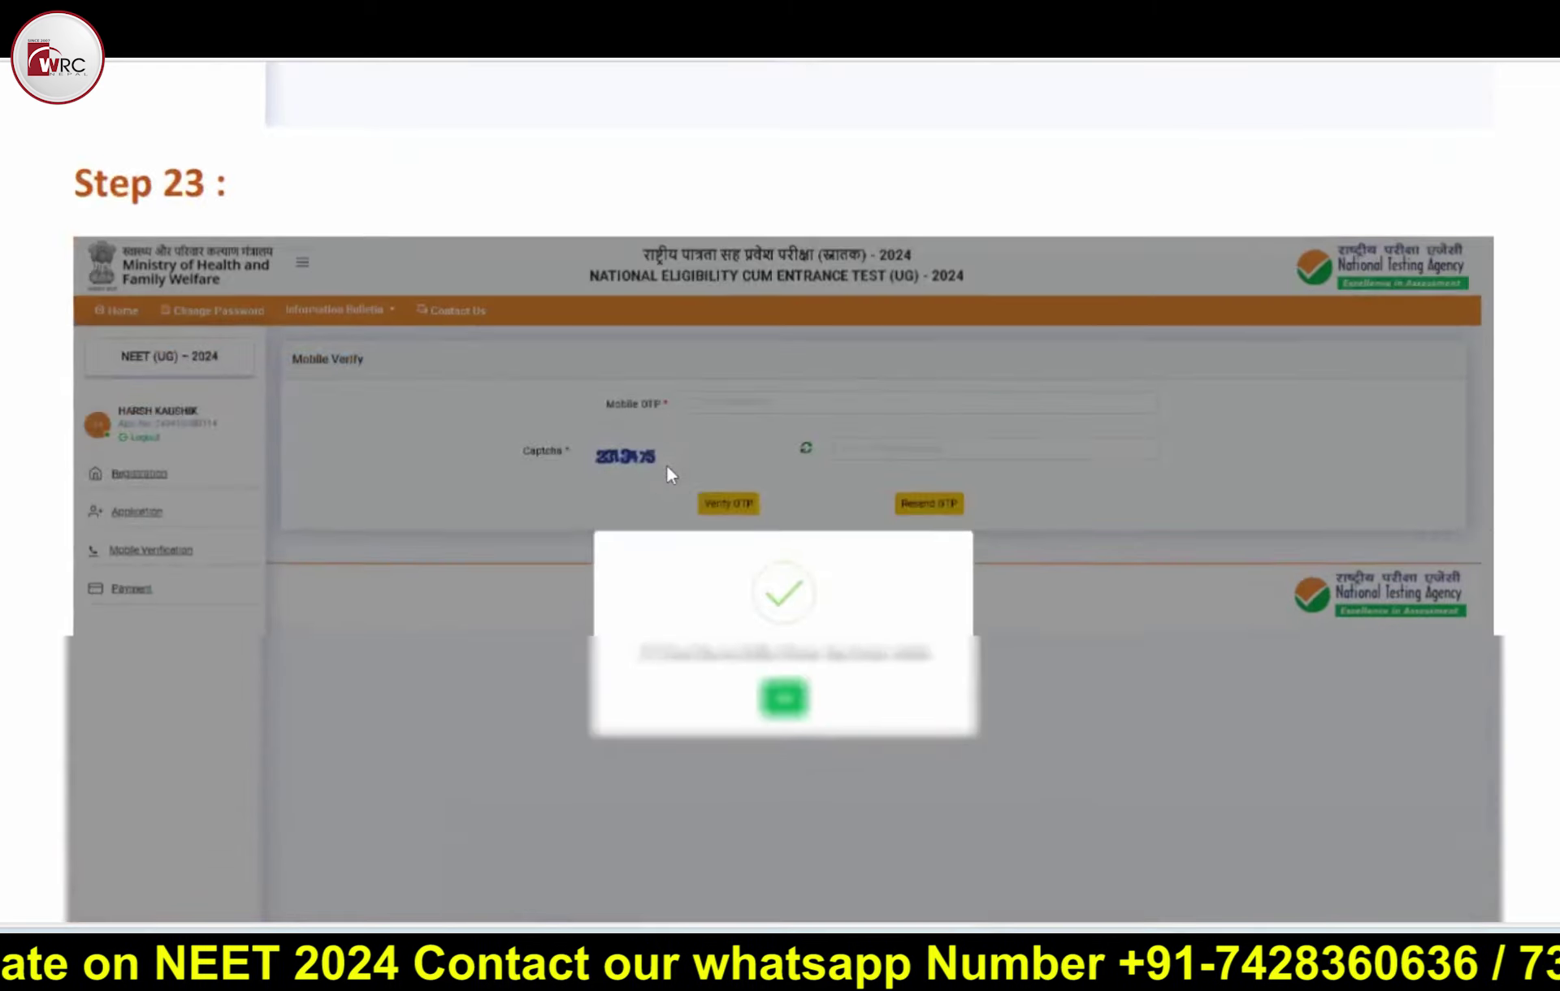
{"action": "scroll", "coordinate": [671, 475], "scroll_direction": "down", "scroll_amount": 15}
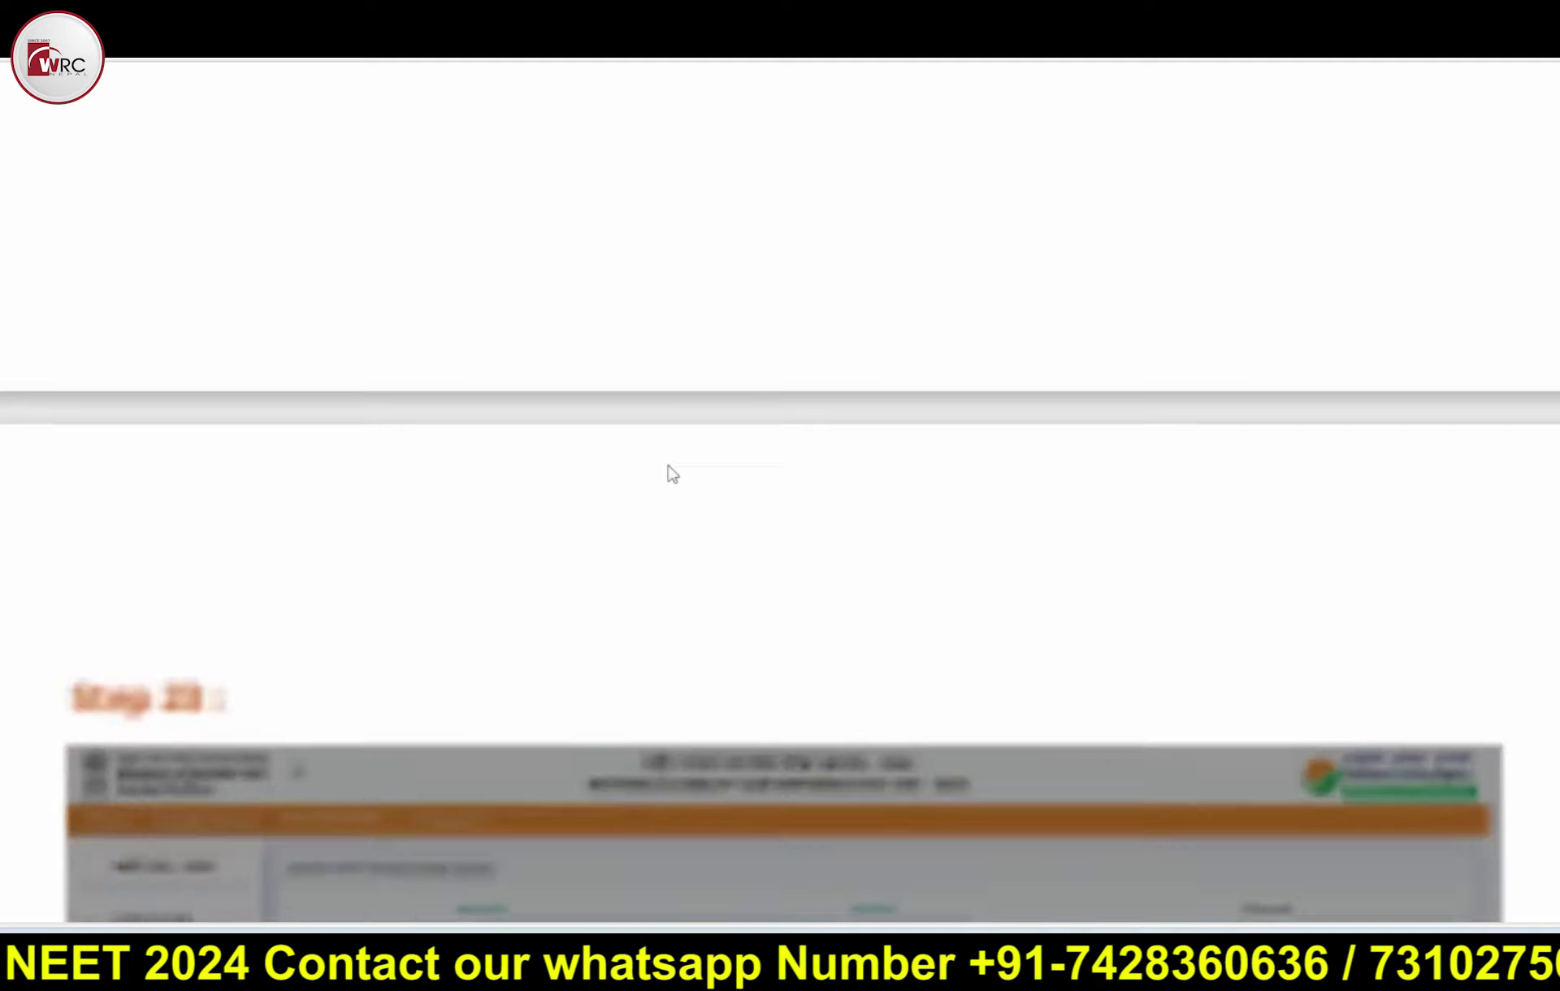
{"action": "scroll", "coordinate": [671, 473], "scroll_direction": "down", "scroll_amount": 15}
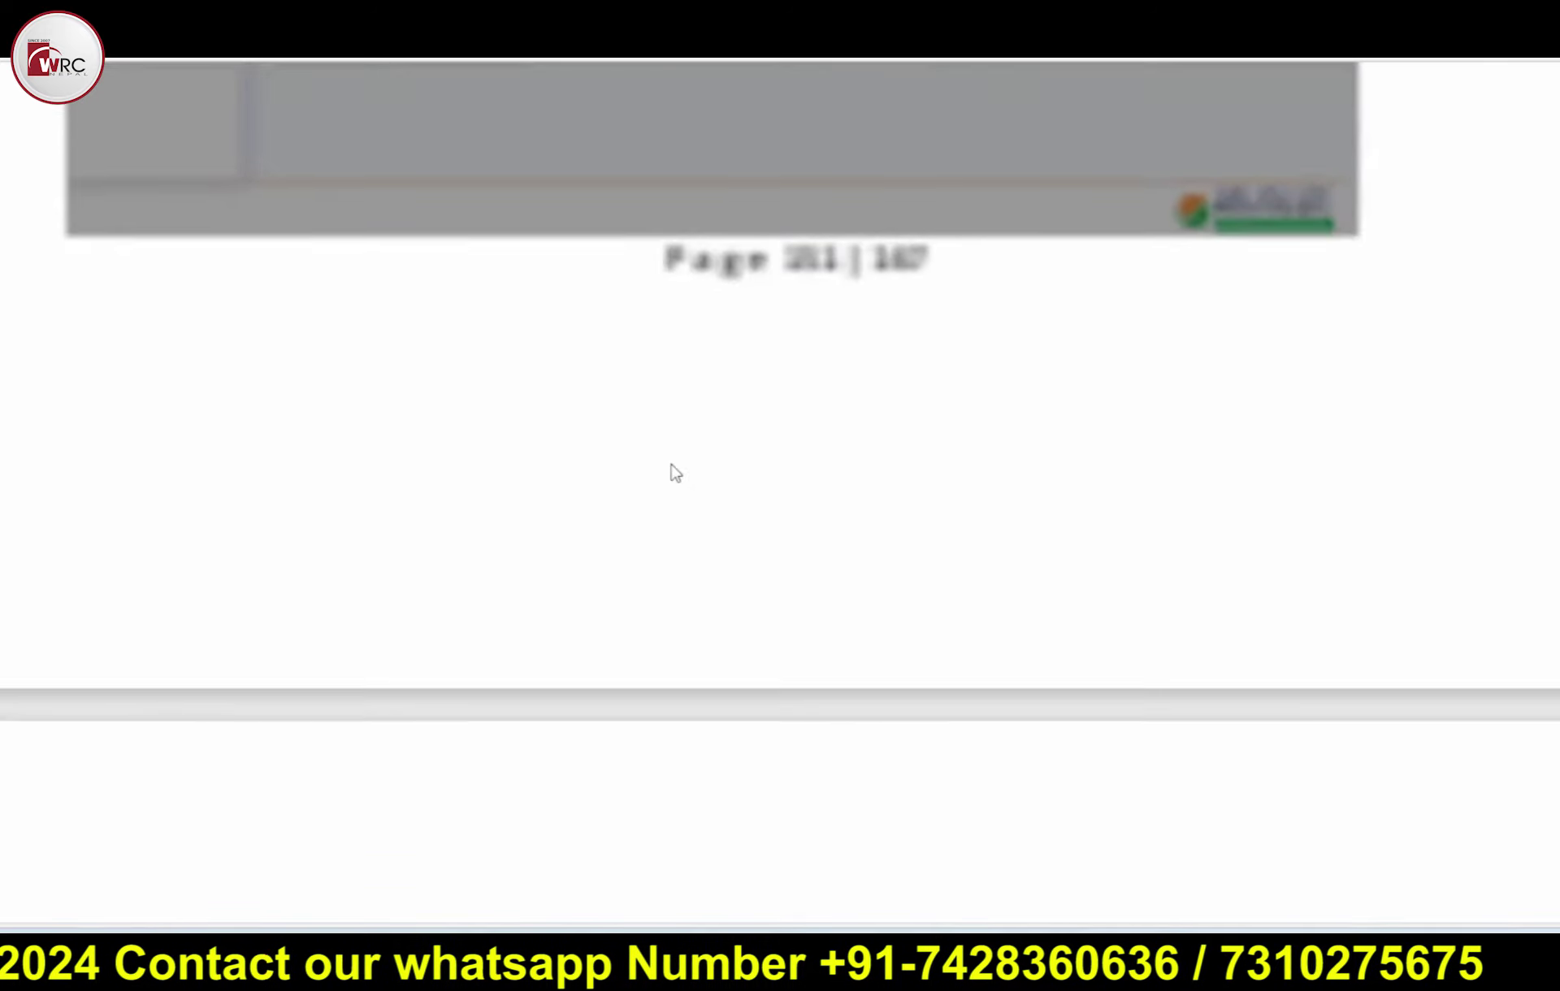
{"action": "scroll", "coordinate": [676, 473], "scroll_direction": "up", "scroll_amount": 1}
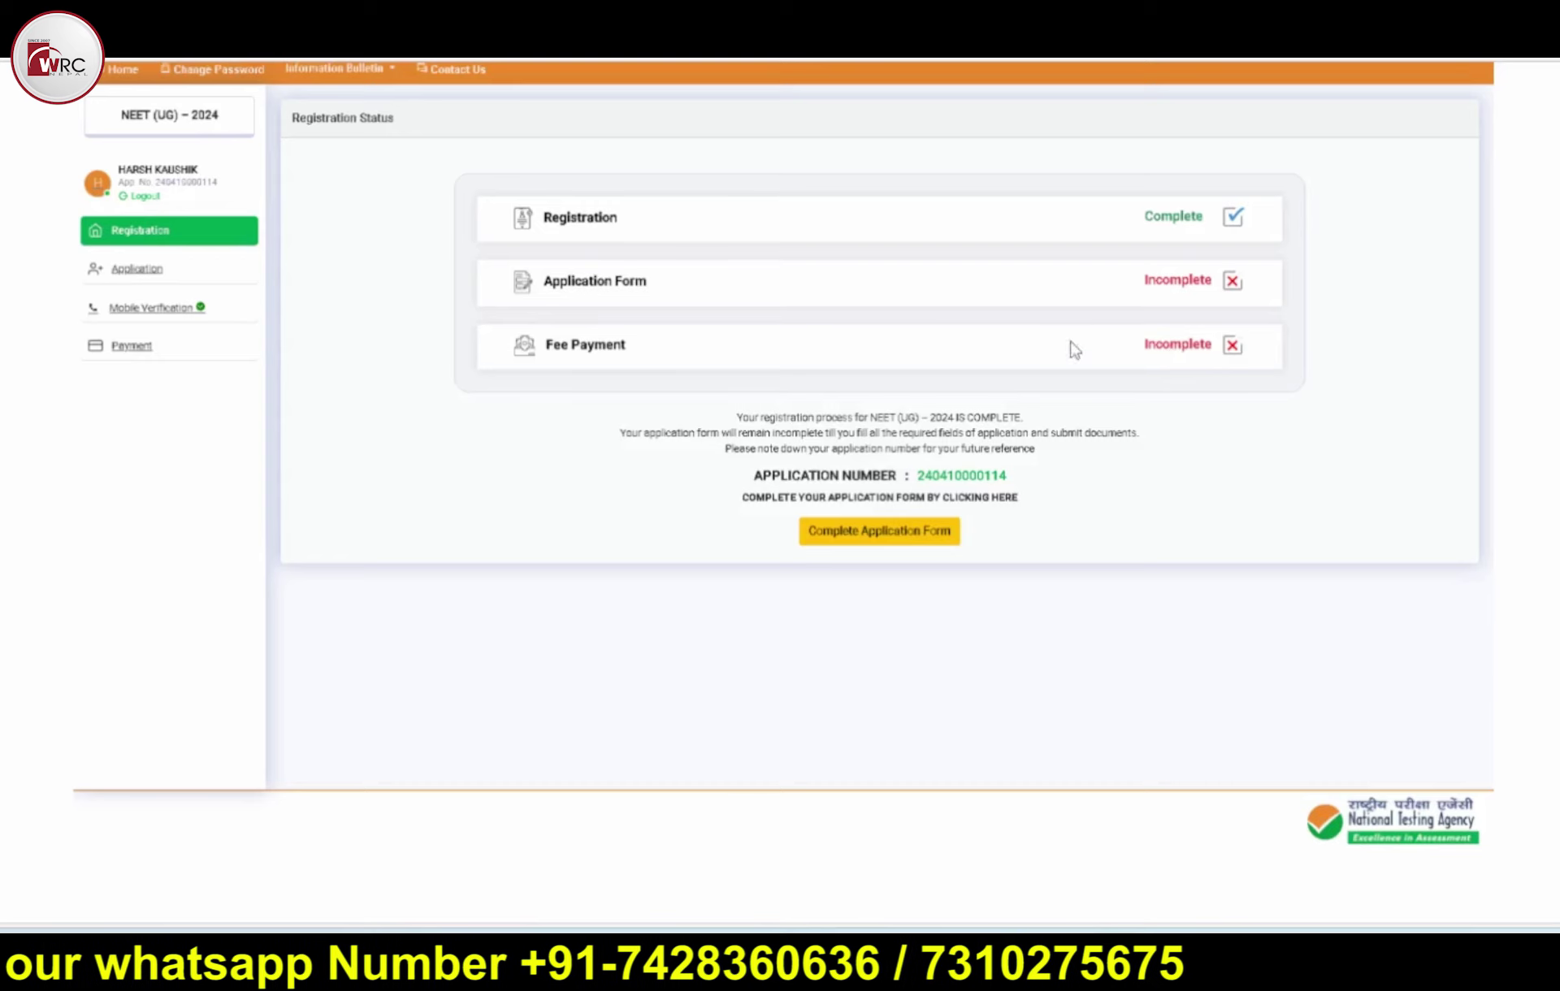
Review the verified application form pages, including the particulars checklist, the I Agree declaration and the final submission page
{"action": "scroll", "coordinate": [913, 524], "scroll_direction": "down", "scroll_amount": 15}
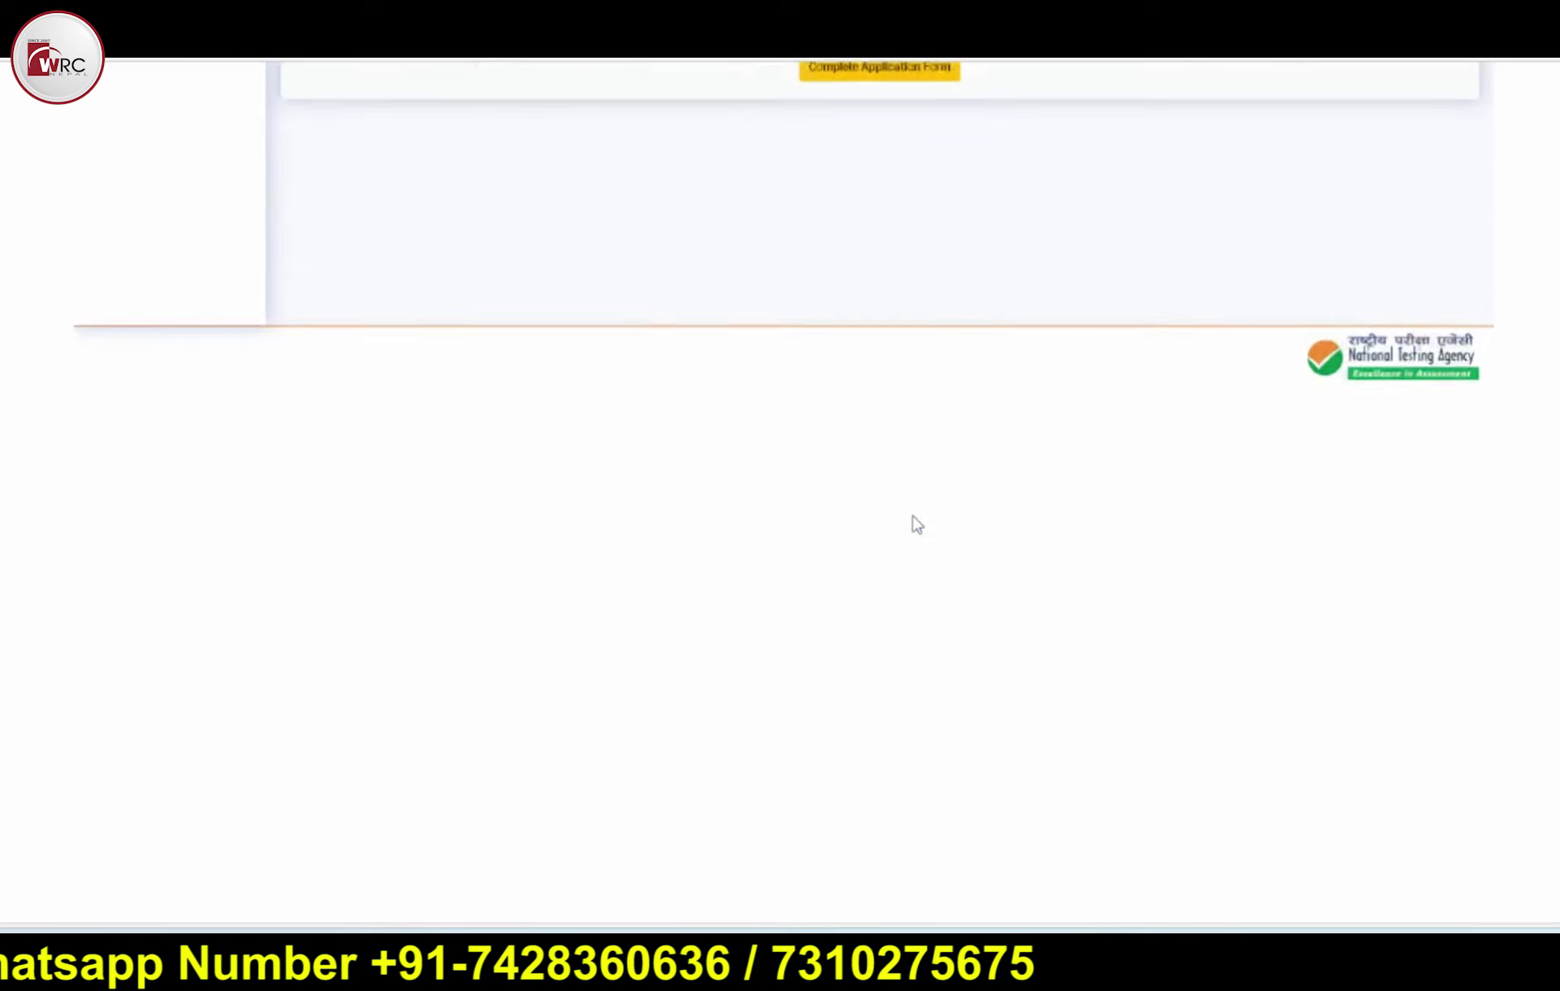
{"action": "scroll", "coordinate": [903, 497], "scroll_direction": "down", "scroll_amount": 20}
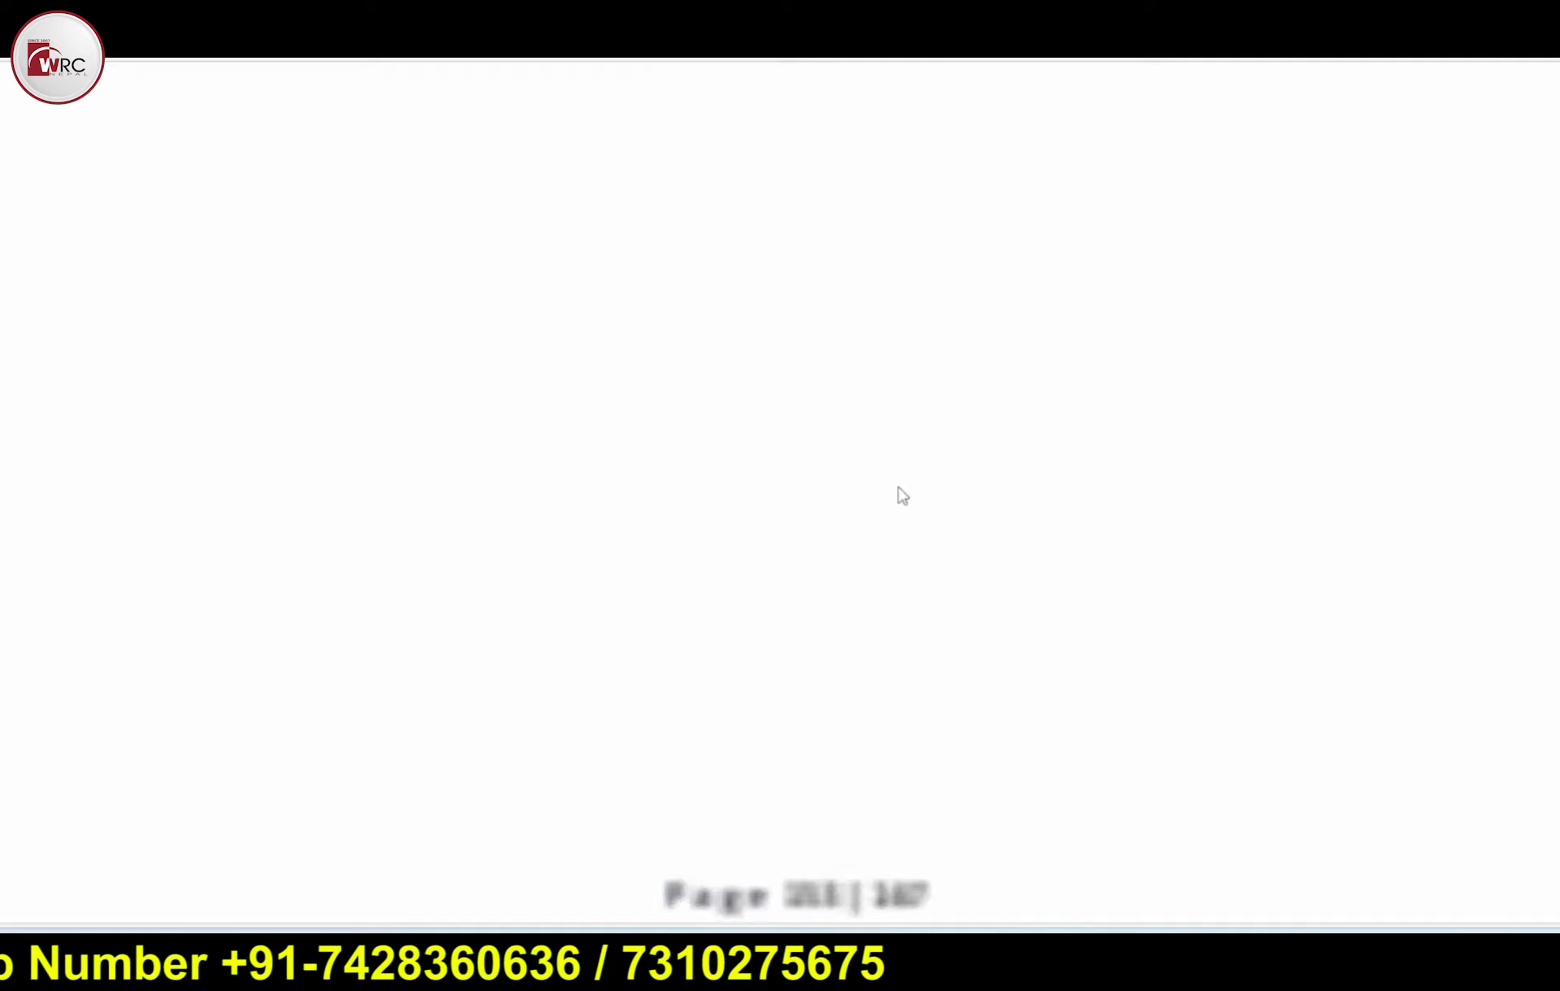
{"action": "scroll", "coordinate": [903, 492], "scroll_direction": "down", "scroll_amount": 20}
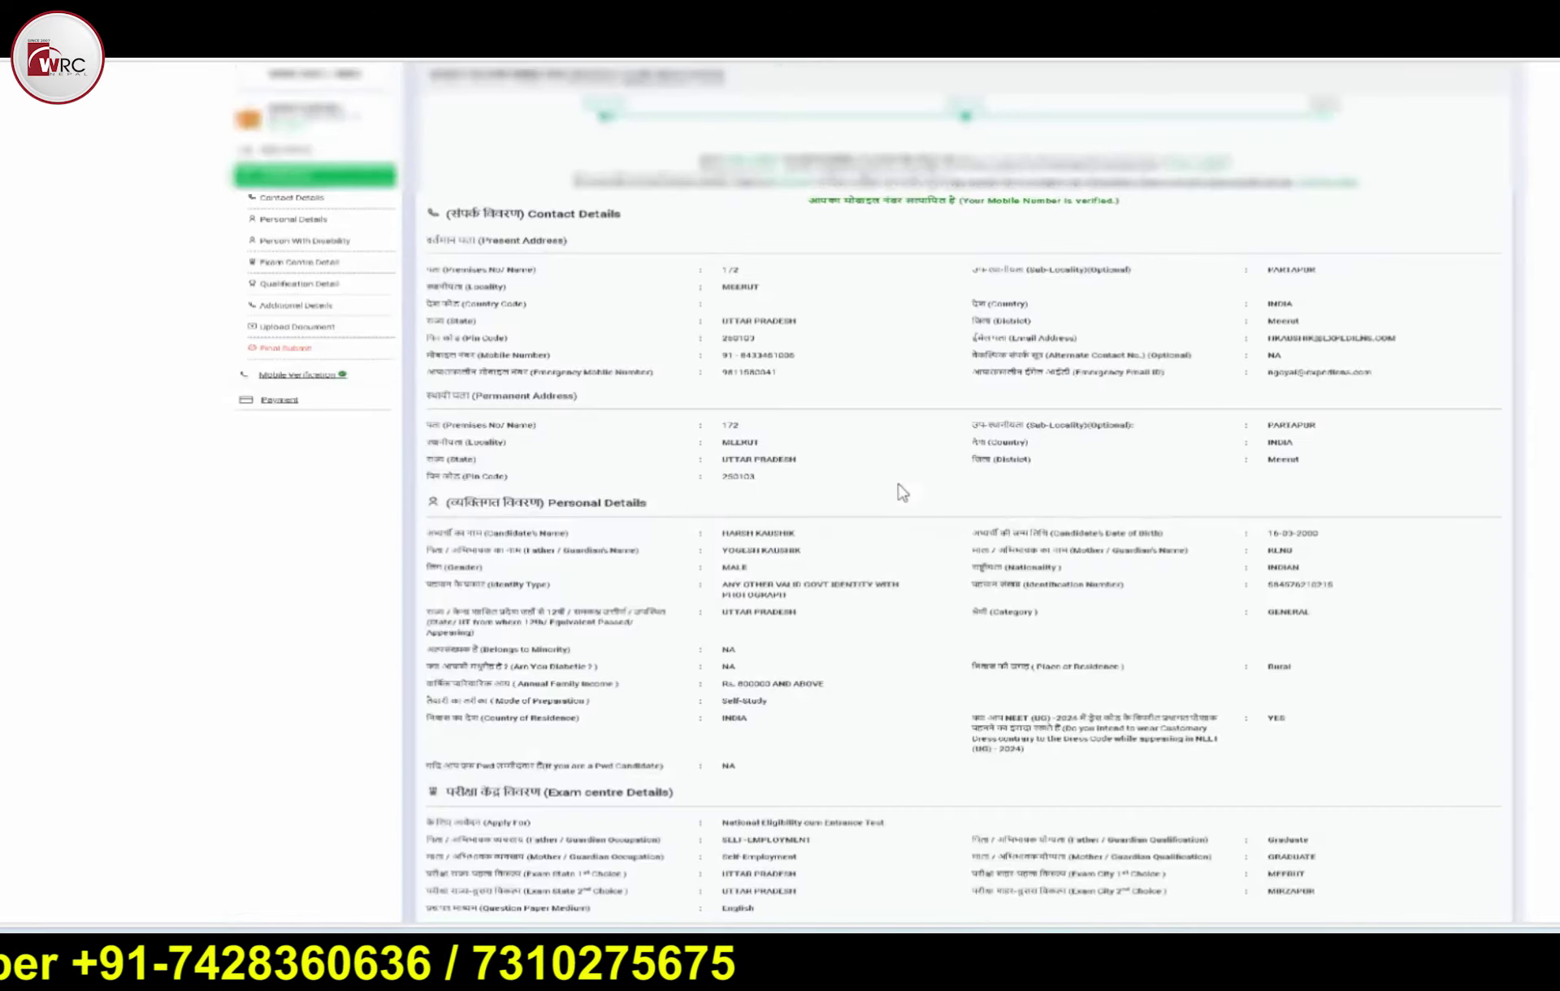
{"action": "scroll", "coordinate": [902, 493], "scroll_direction": "up", "scroll_amount": 3}
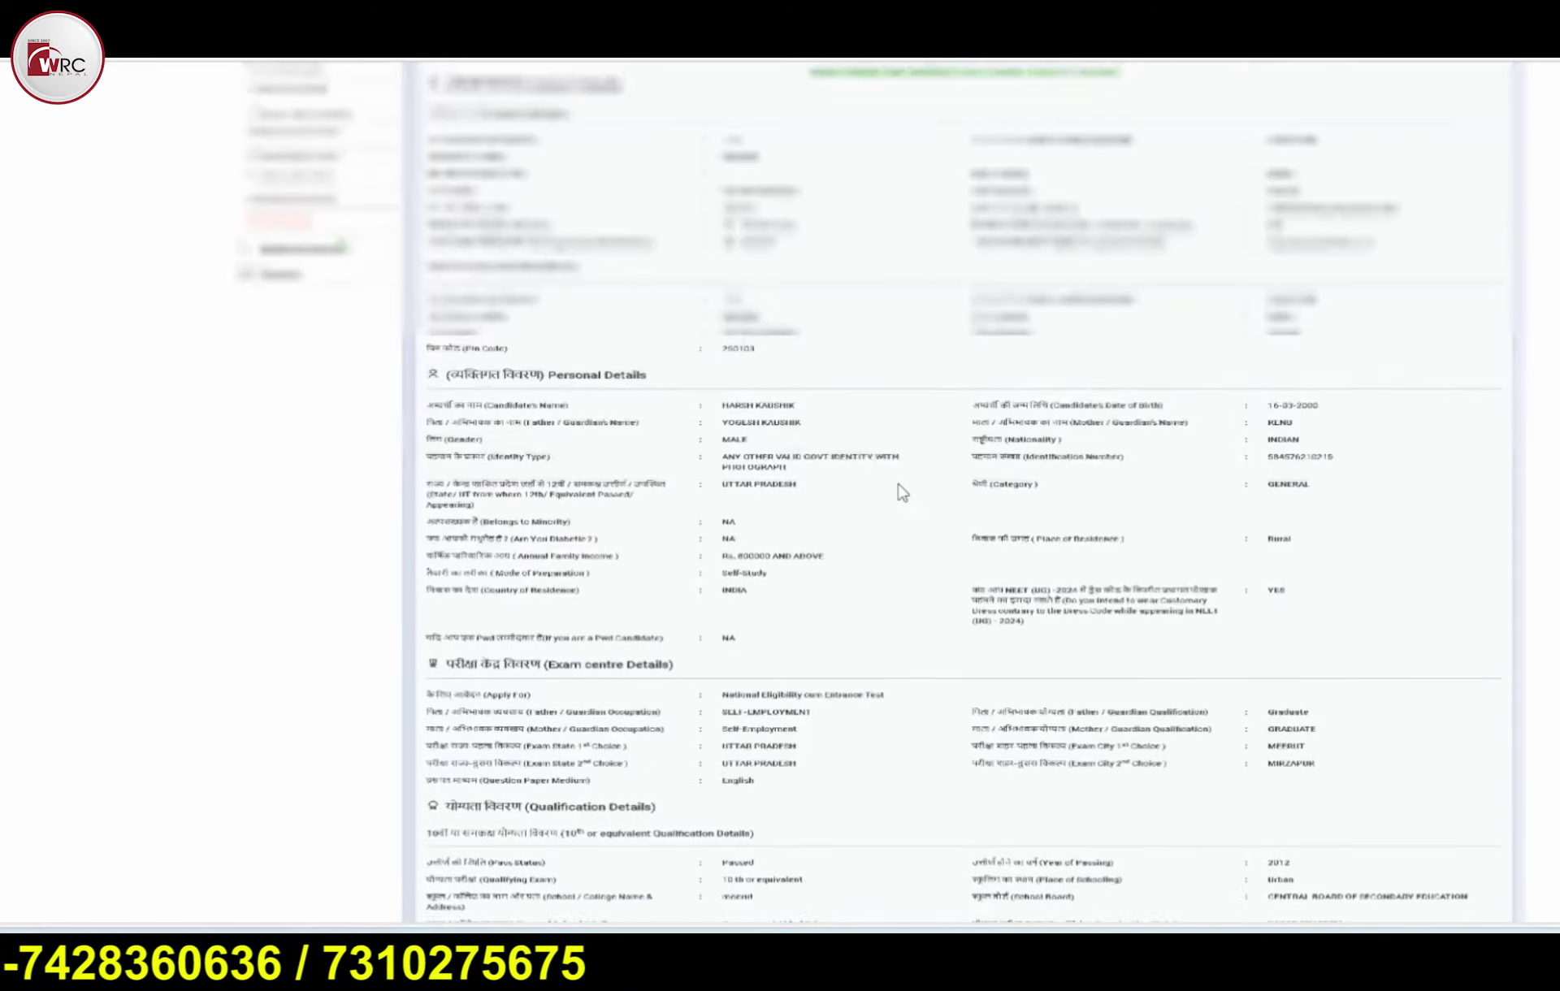
{"action": "scroll", "coordinate": [903, 492], "scroll_direction": "down", "scroll_amount": 20}
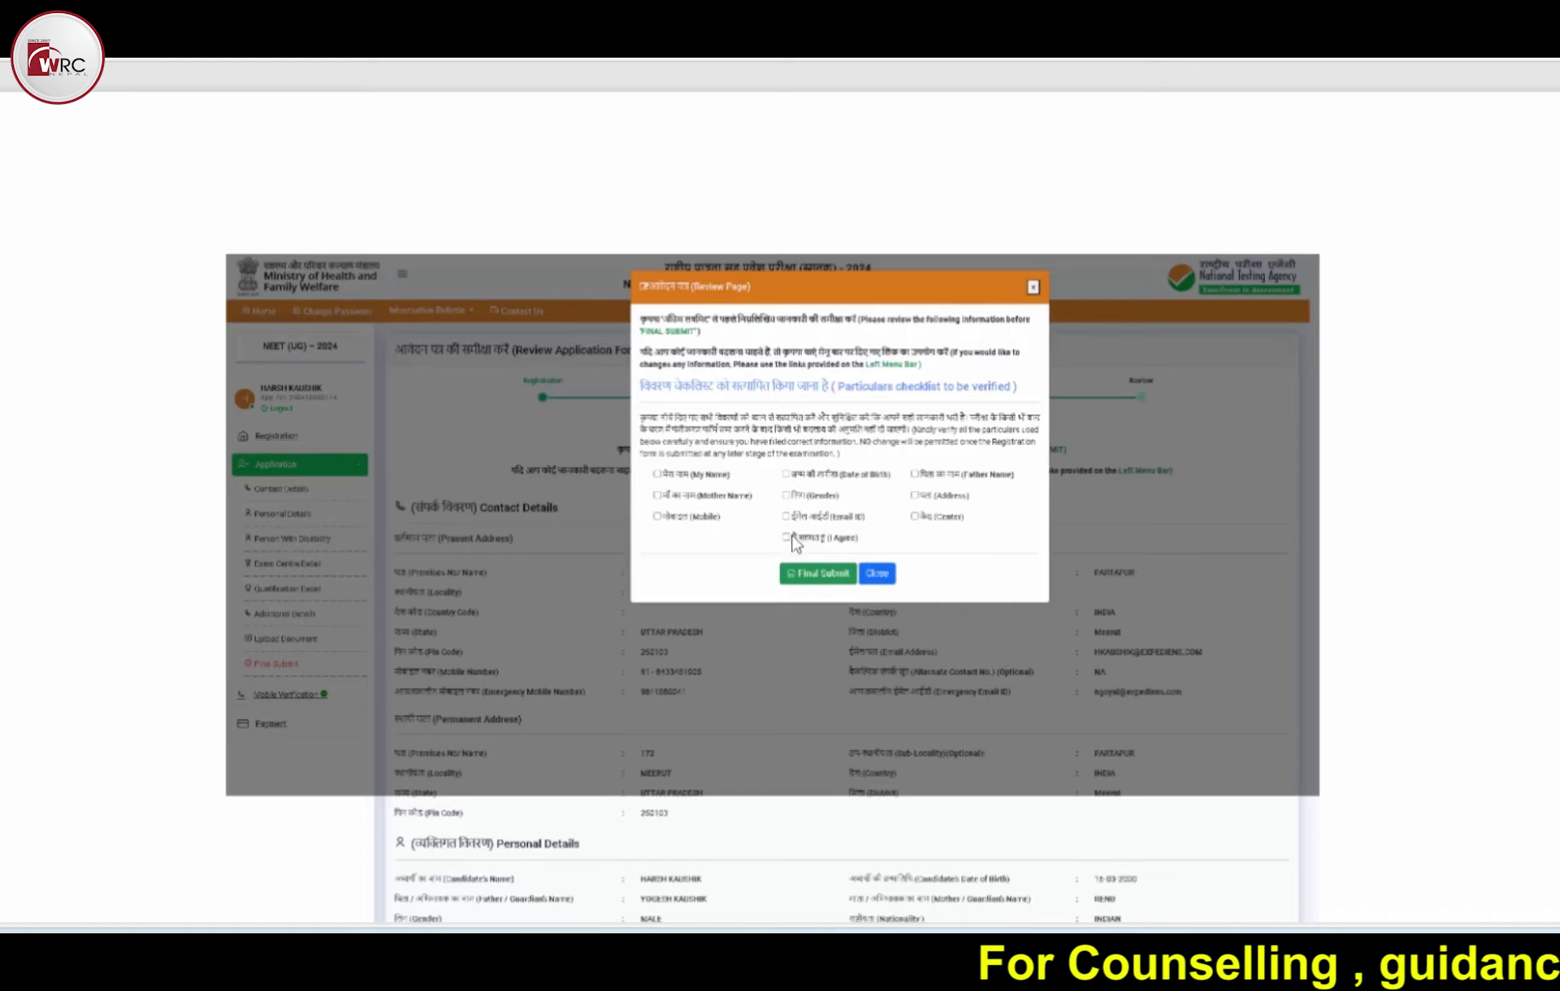
{"action": "scroll", "coordinate": [825, 530], "scroll_direction": "down", "scroll_amount": 17}
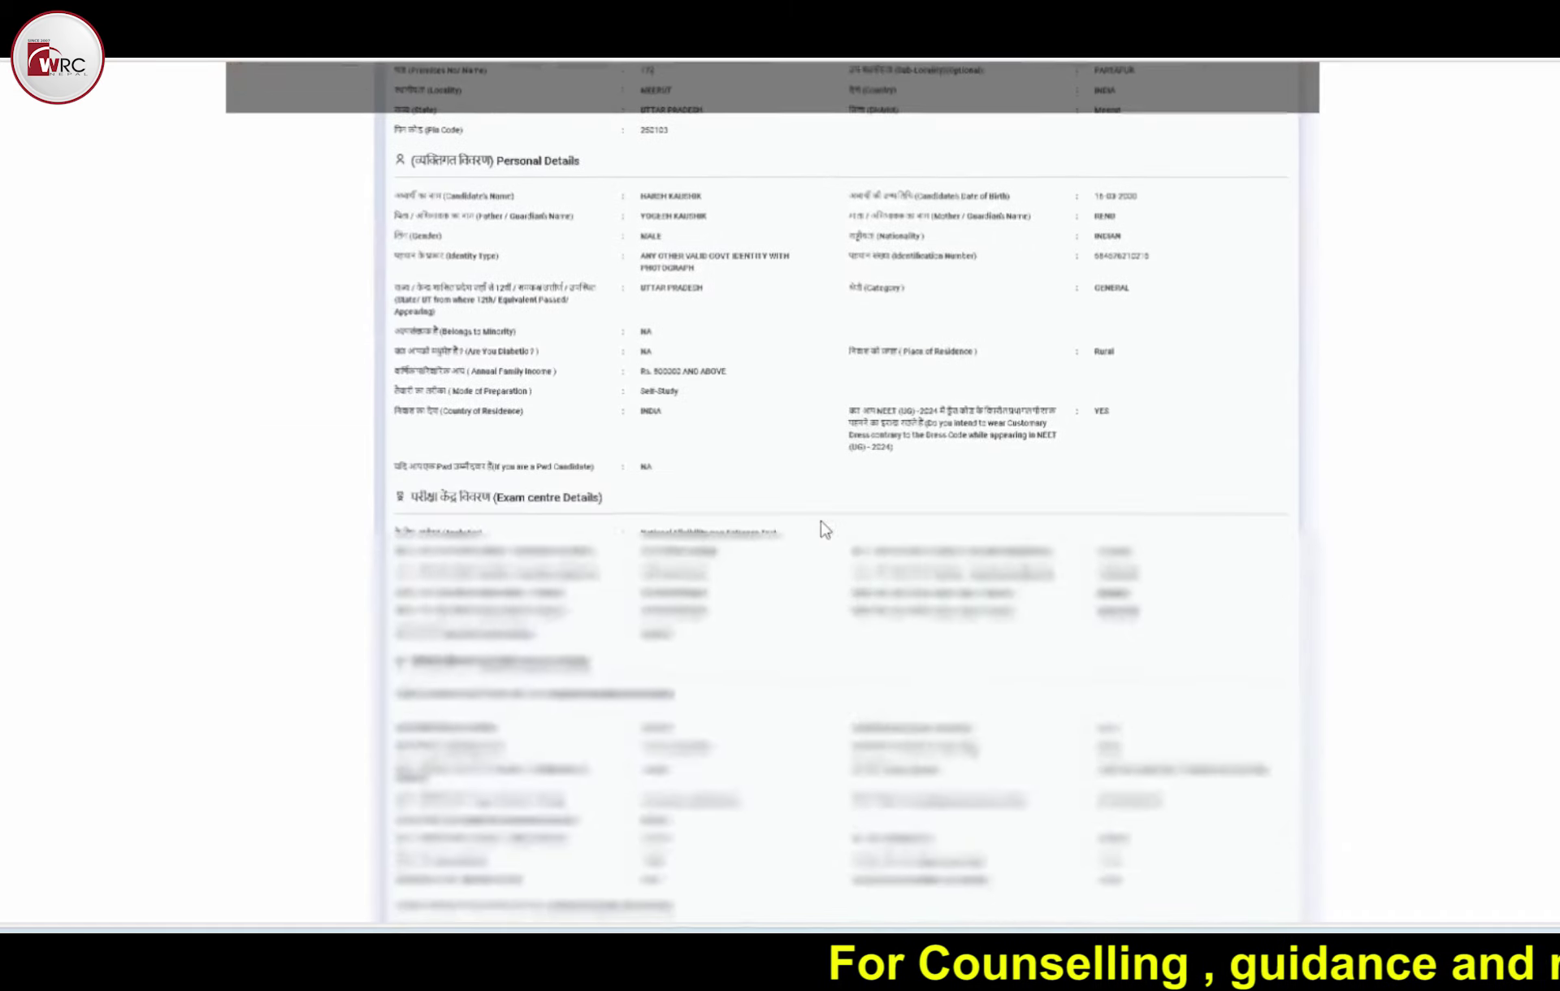
{"action": "scroll", "coordinate": [824, 530], "scroll_direction": "down", "scroll_amount": 15}
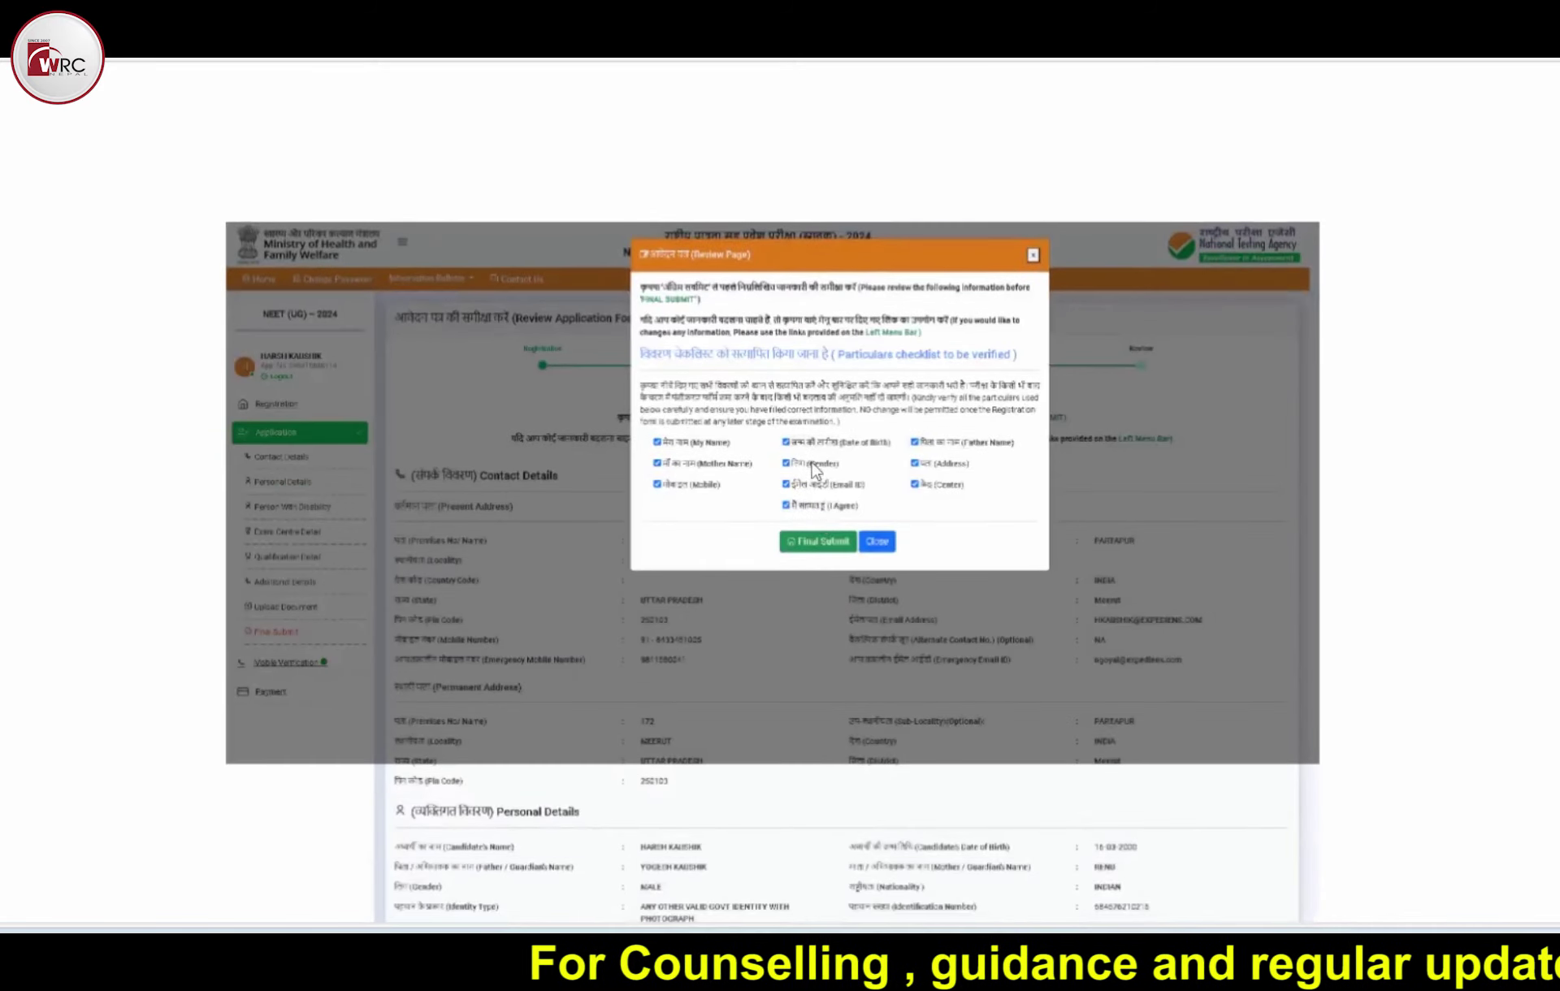
{"action": "scroll", "coordinate": [820, 467], "scroll_direction": "down", "scroll_amount": 15}
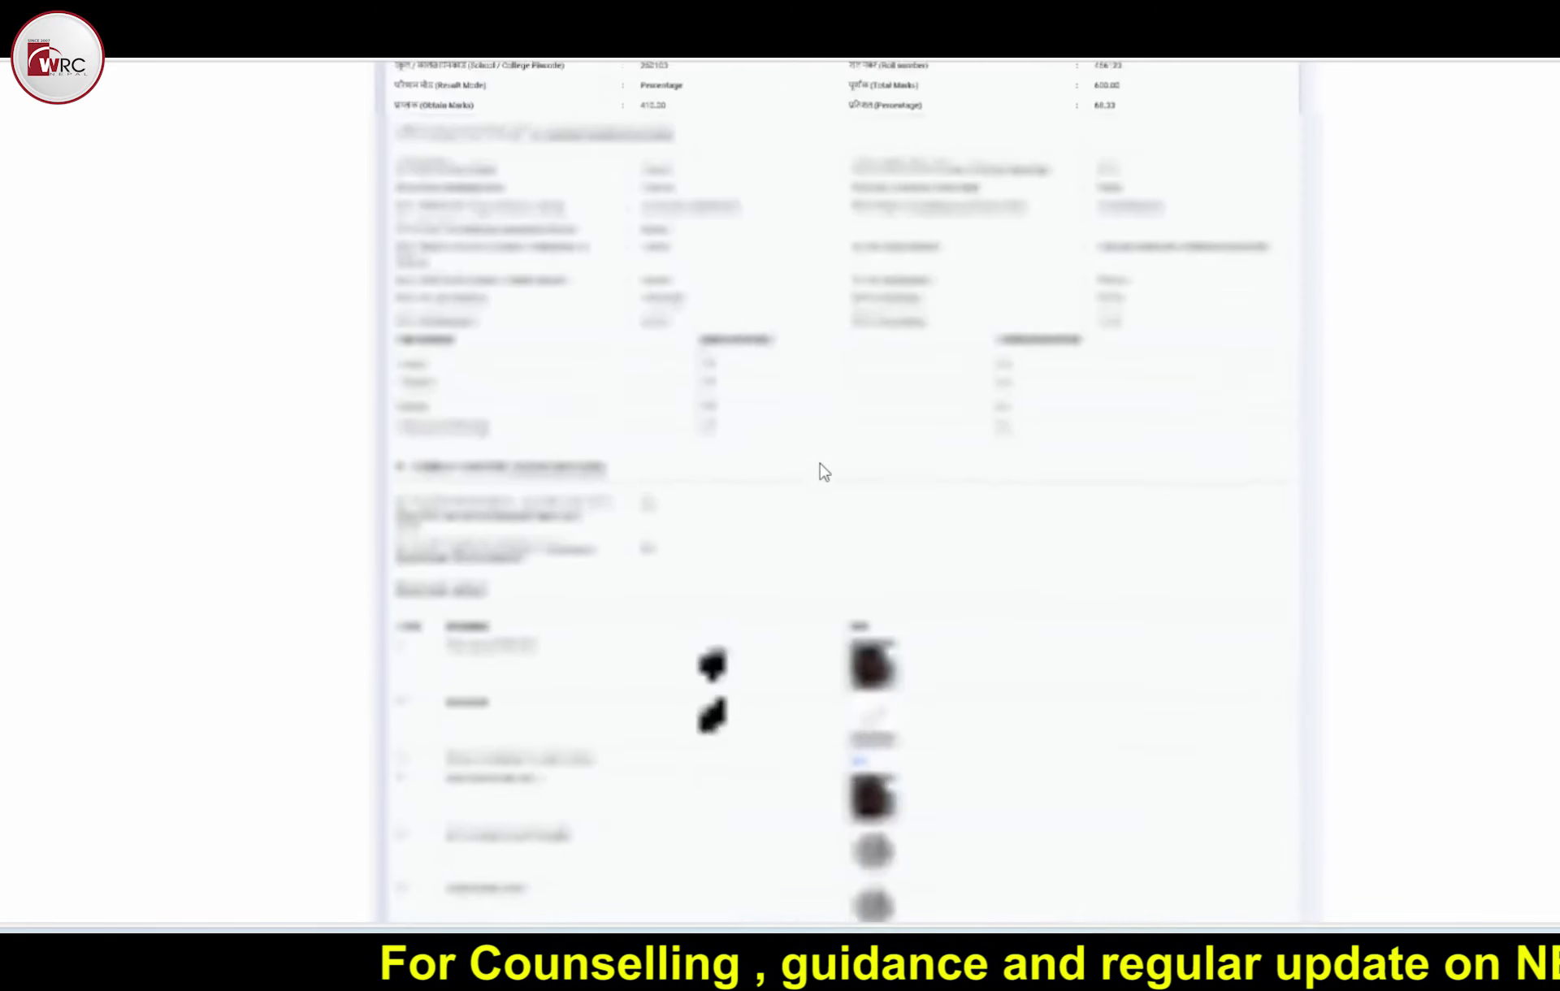
{"action": "scroll", "coordinate": [823, 469], "scroll_direction": "down", "scroll_amount": 10}
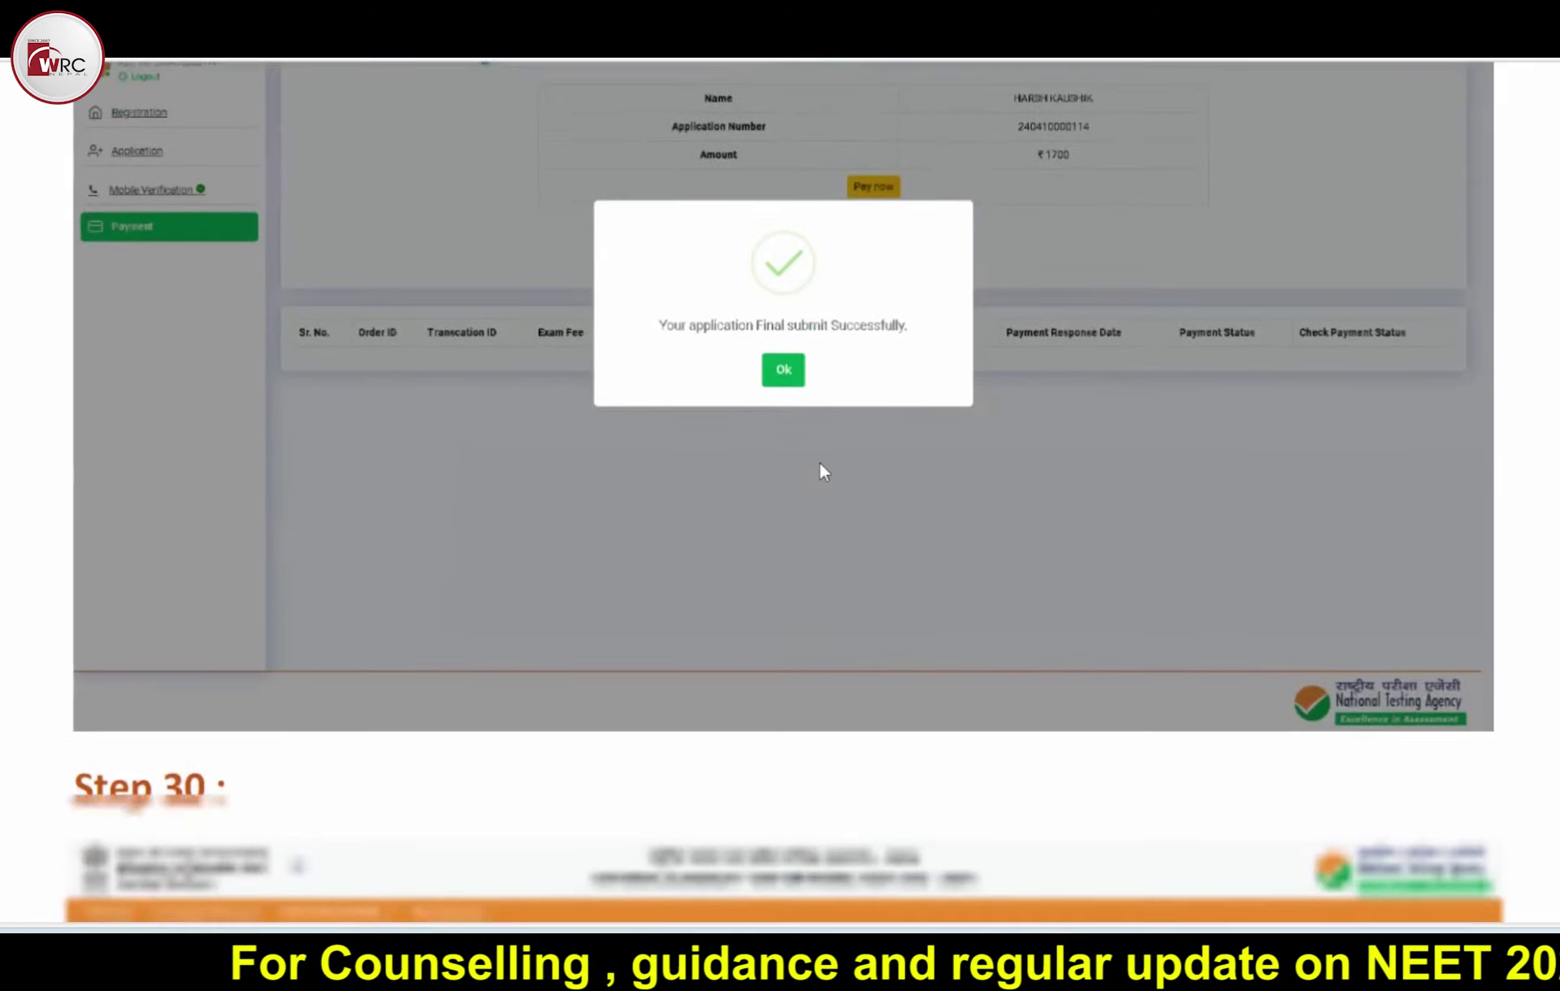
Examine the fee payment pages, covering the SBI Epay, HDFC and ICICI gateways, UPI approval and the step 34 payment status table
{"action": "scroll", "coordinate": [823, 470], "scroll_direction": "down", "scroll_amount": 10}
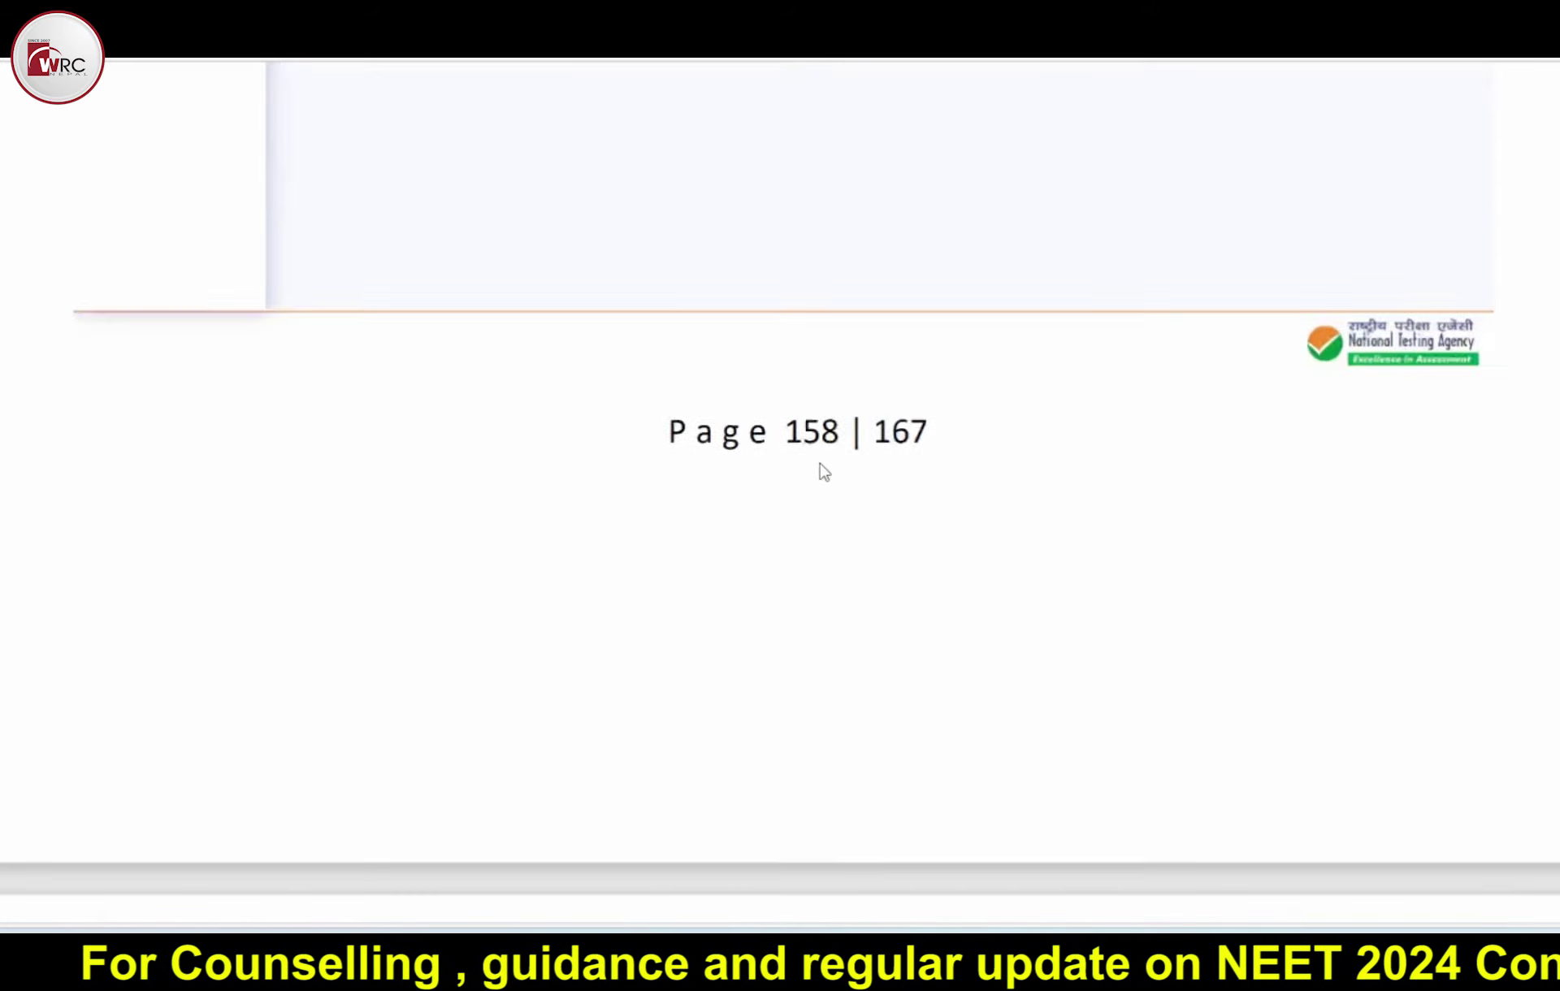
{"action": "scroll", "coordinate": [821, 465], "scroll_direction": "down", "scroll_amount": 8}
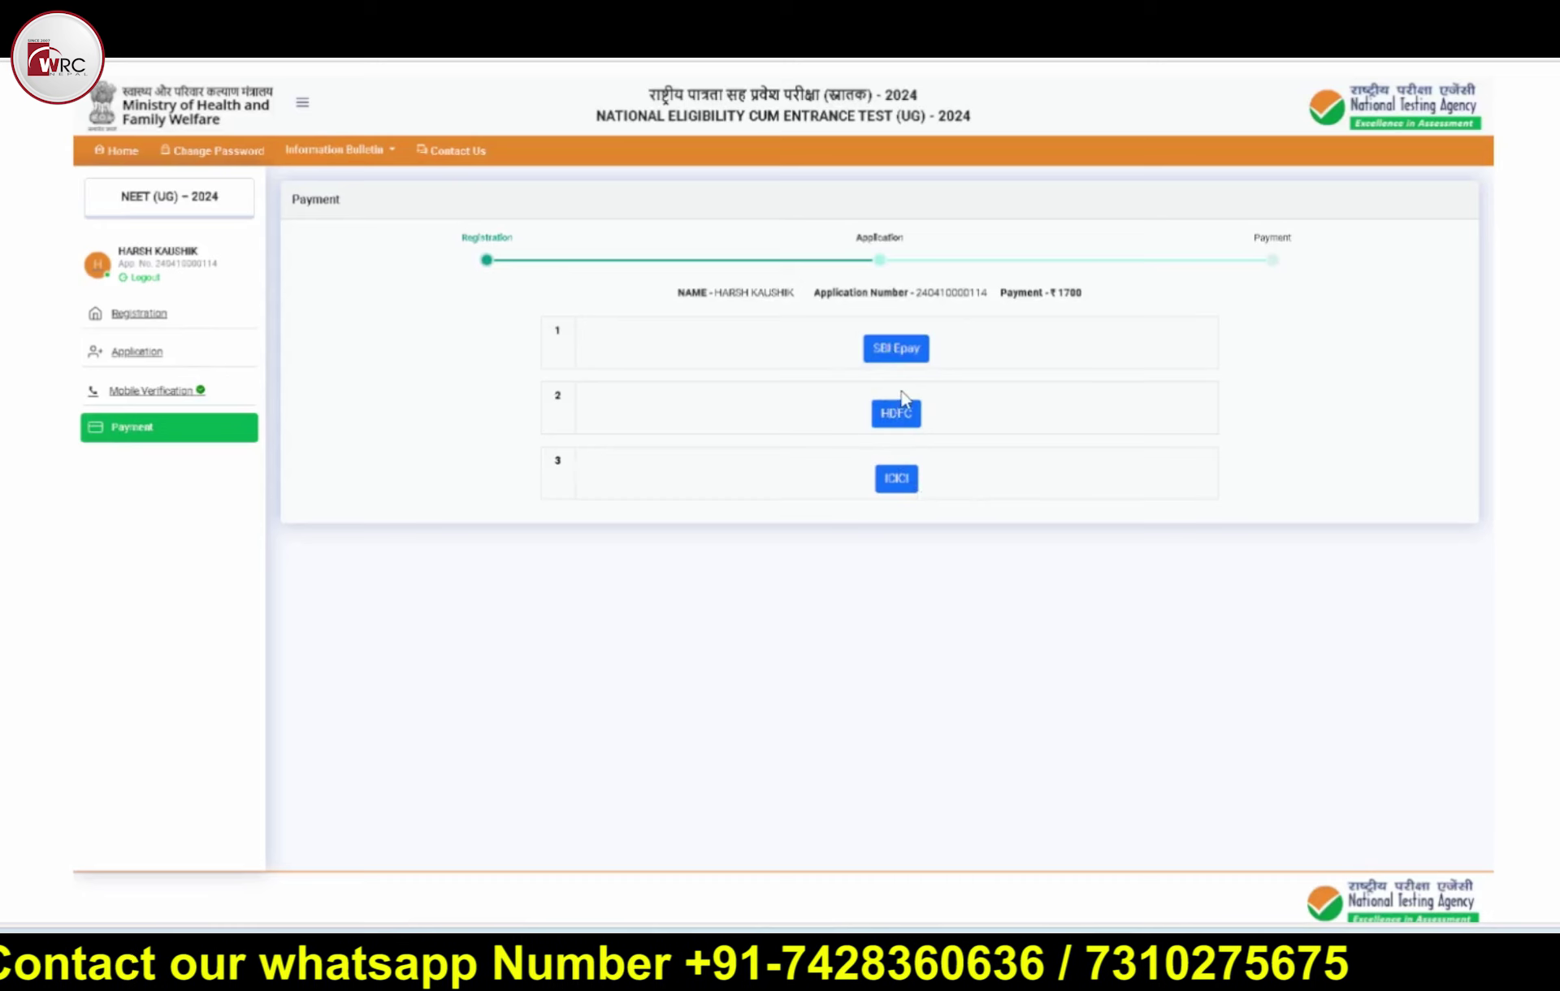
{"action": "scroll", "coordinate": [790, 420], "scroll_direction": "down", "scroll_amount": 7}
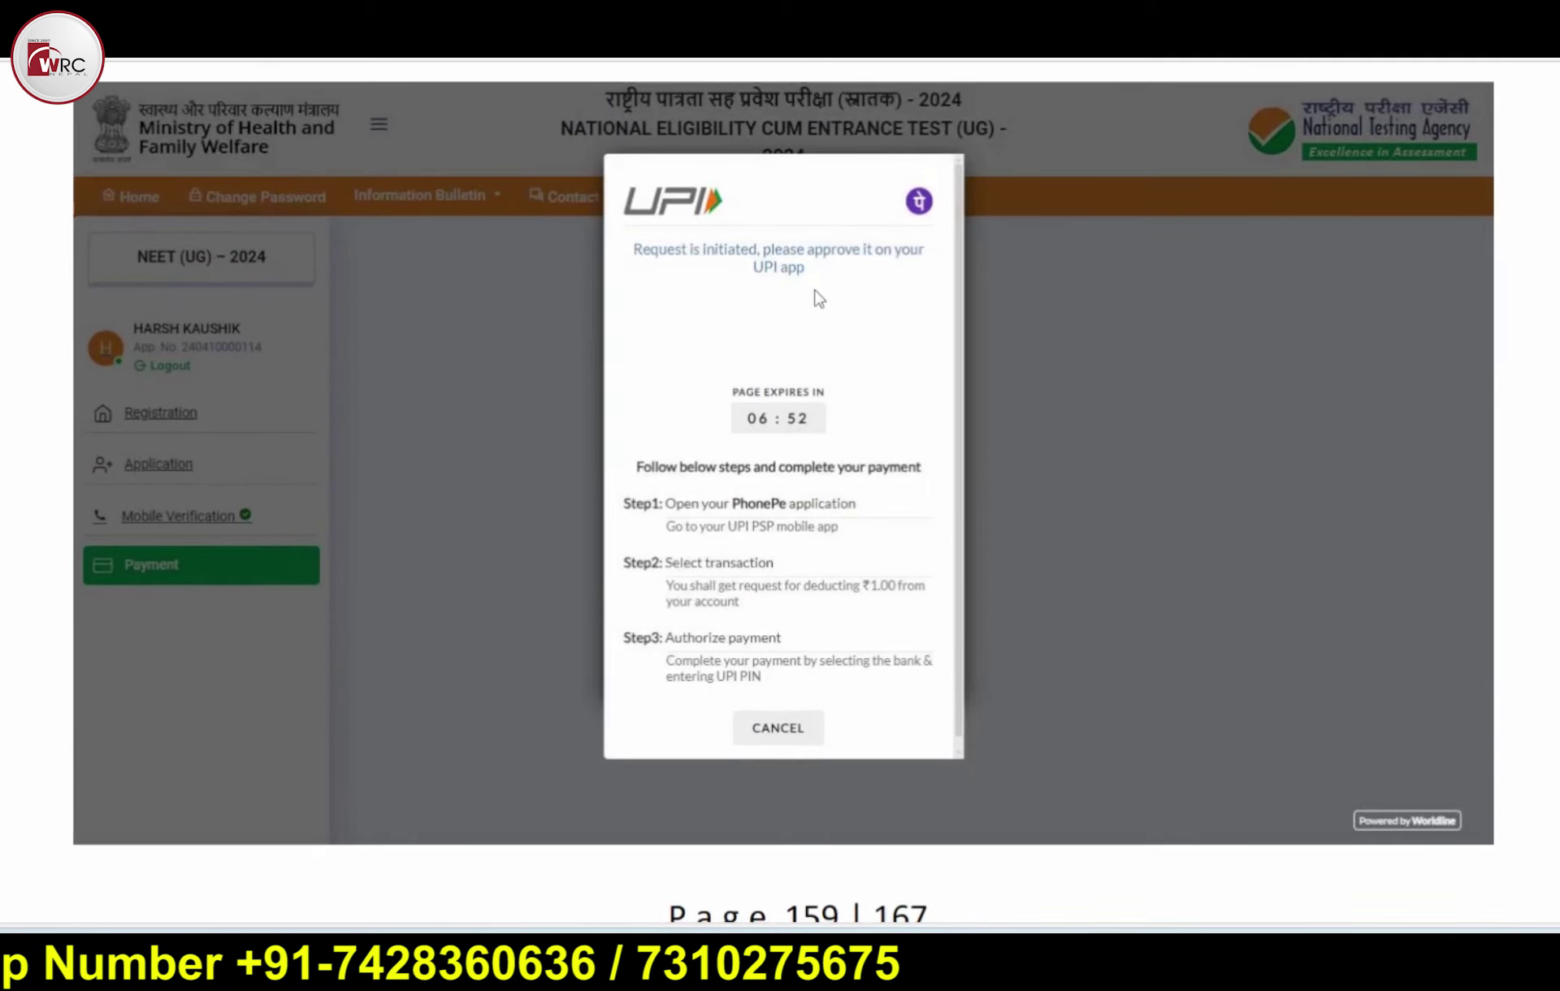
{"action": "scroll", "coordinate": [818, 299], "scroll_direction": "down", "scroll_amount": 20}
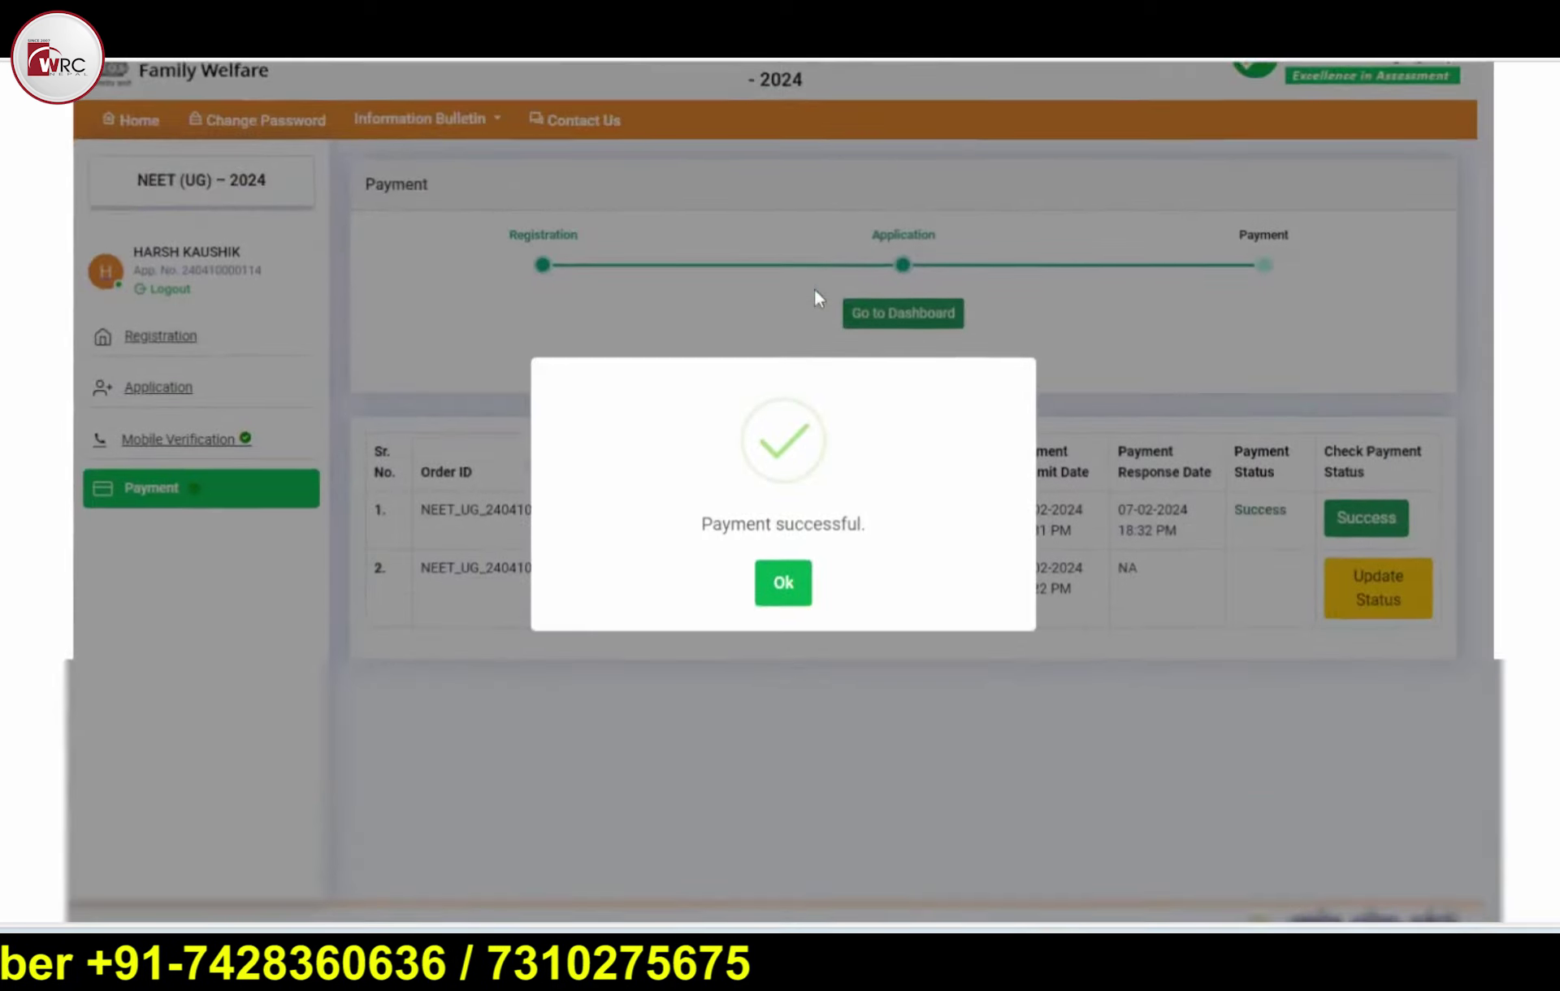
{"action": "scroll", "coordinate": [815, 292], "scroll_direction": "down", "scroll_amount": 20}
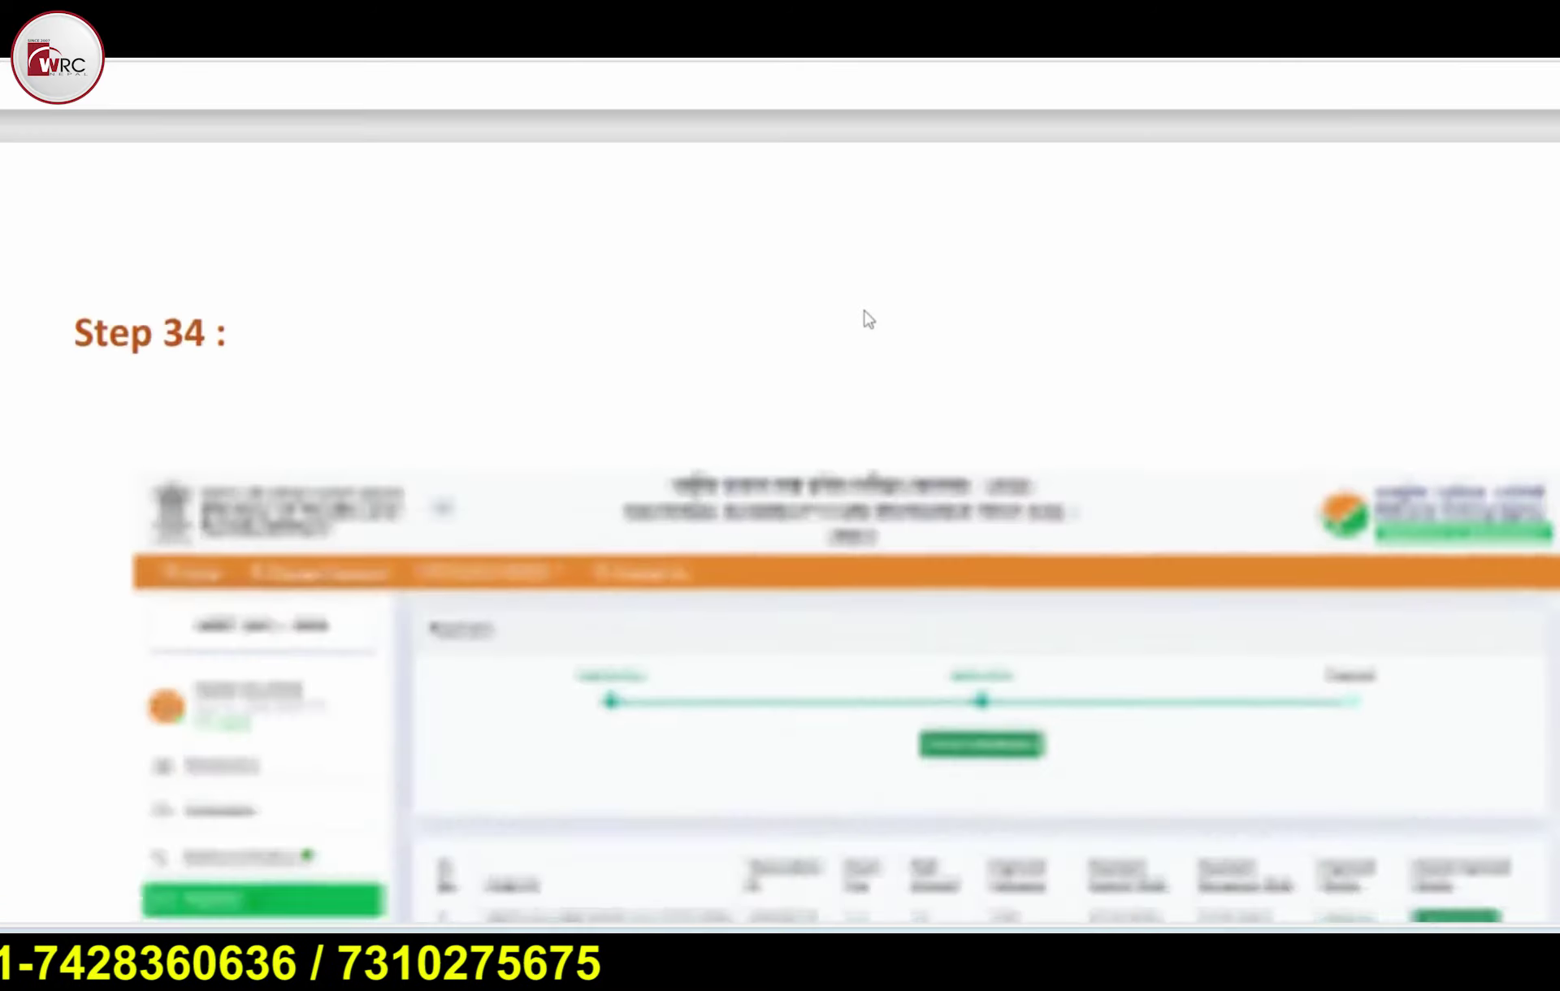
{"action": "scroll", "coordinate": [866, 315], "scroll_direction": "down", "scroll_amount": 10}
{"action": "scroll", "coordinate": [866, 317], "scroll_direction": "up", "scroll_amount": 2}
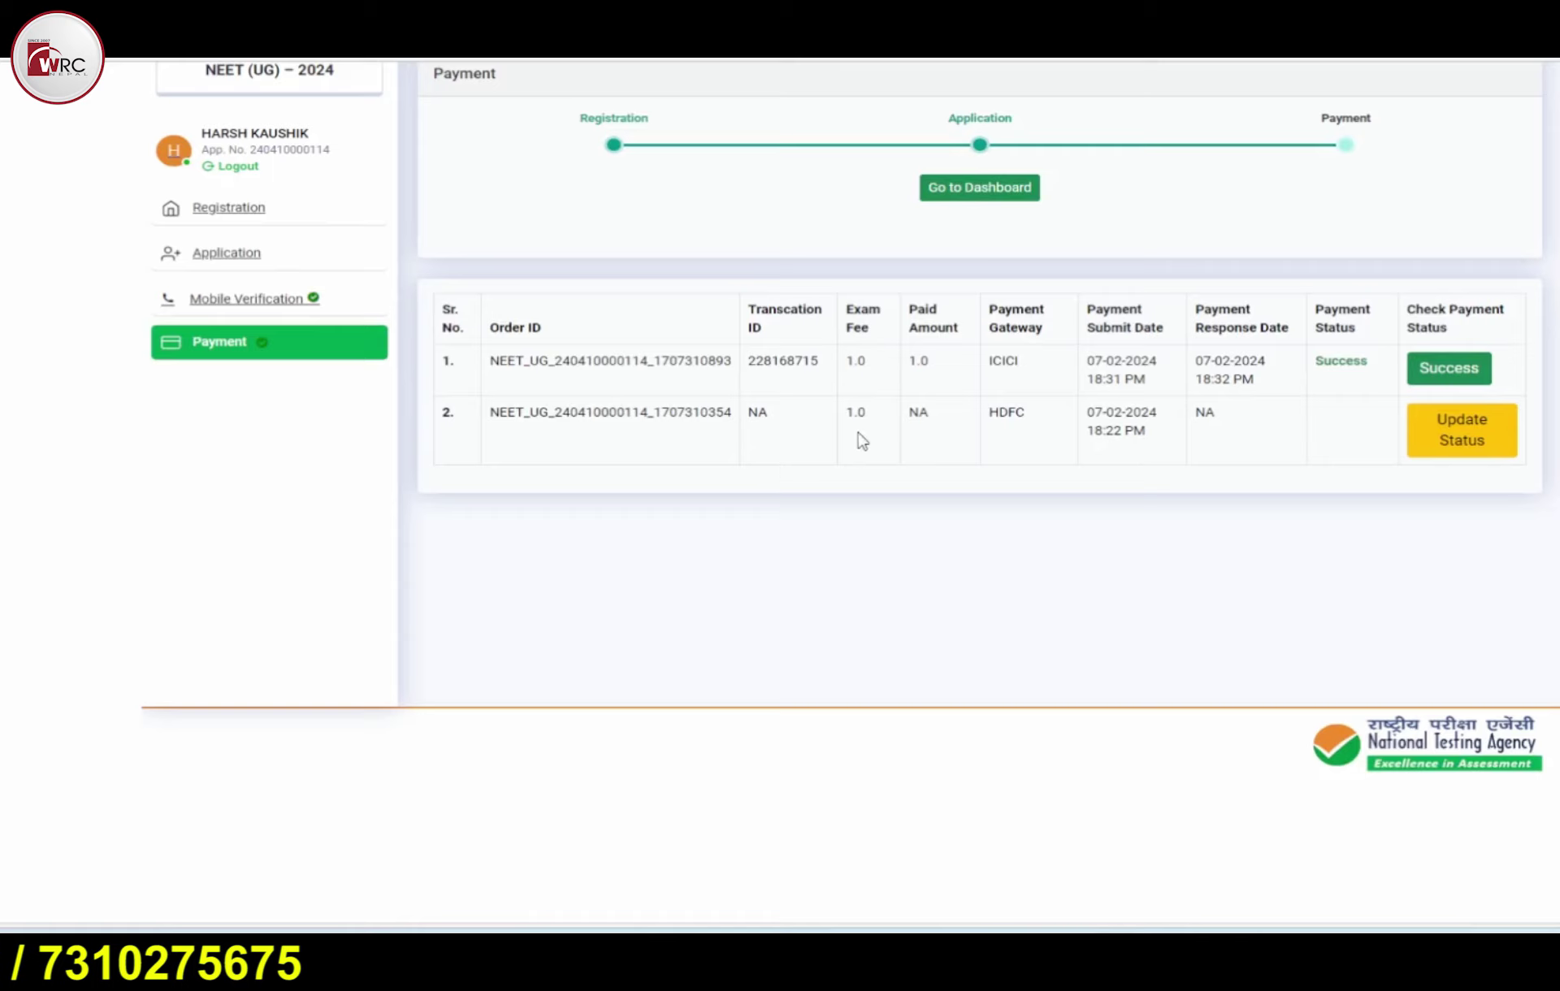
{"action": "scroll", "coordinate": [847, 430], "scroll_direction": "down", "scroll_amount": 15}
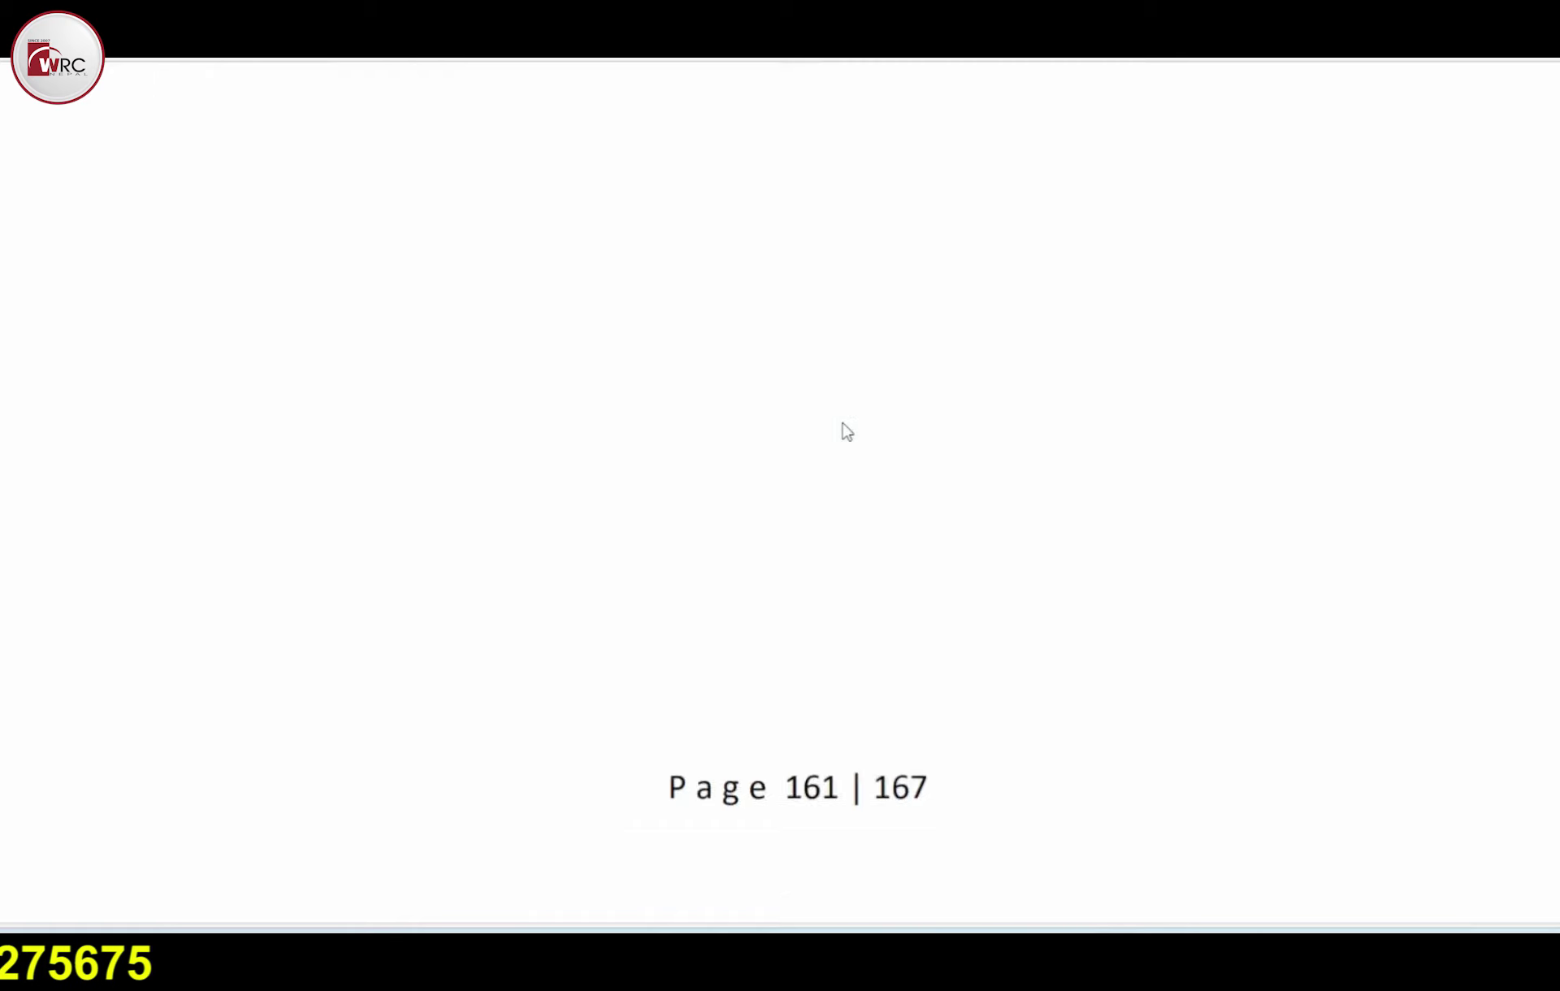
Examine the upload specimens for the passport and postcard size photographs, finger and thumb impressions and signature, including their file sizes and formats
{"action": "scroll", "coordinate": [845, 431], "scroll_direction": "down", "scroll_amount": 6}
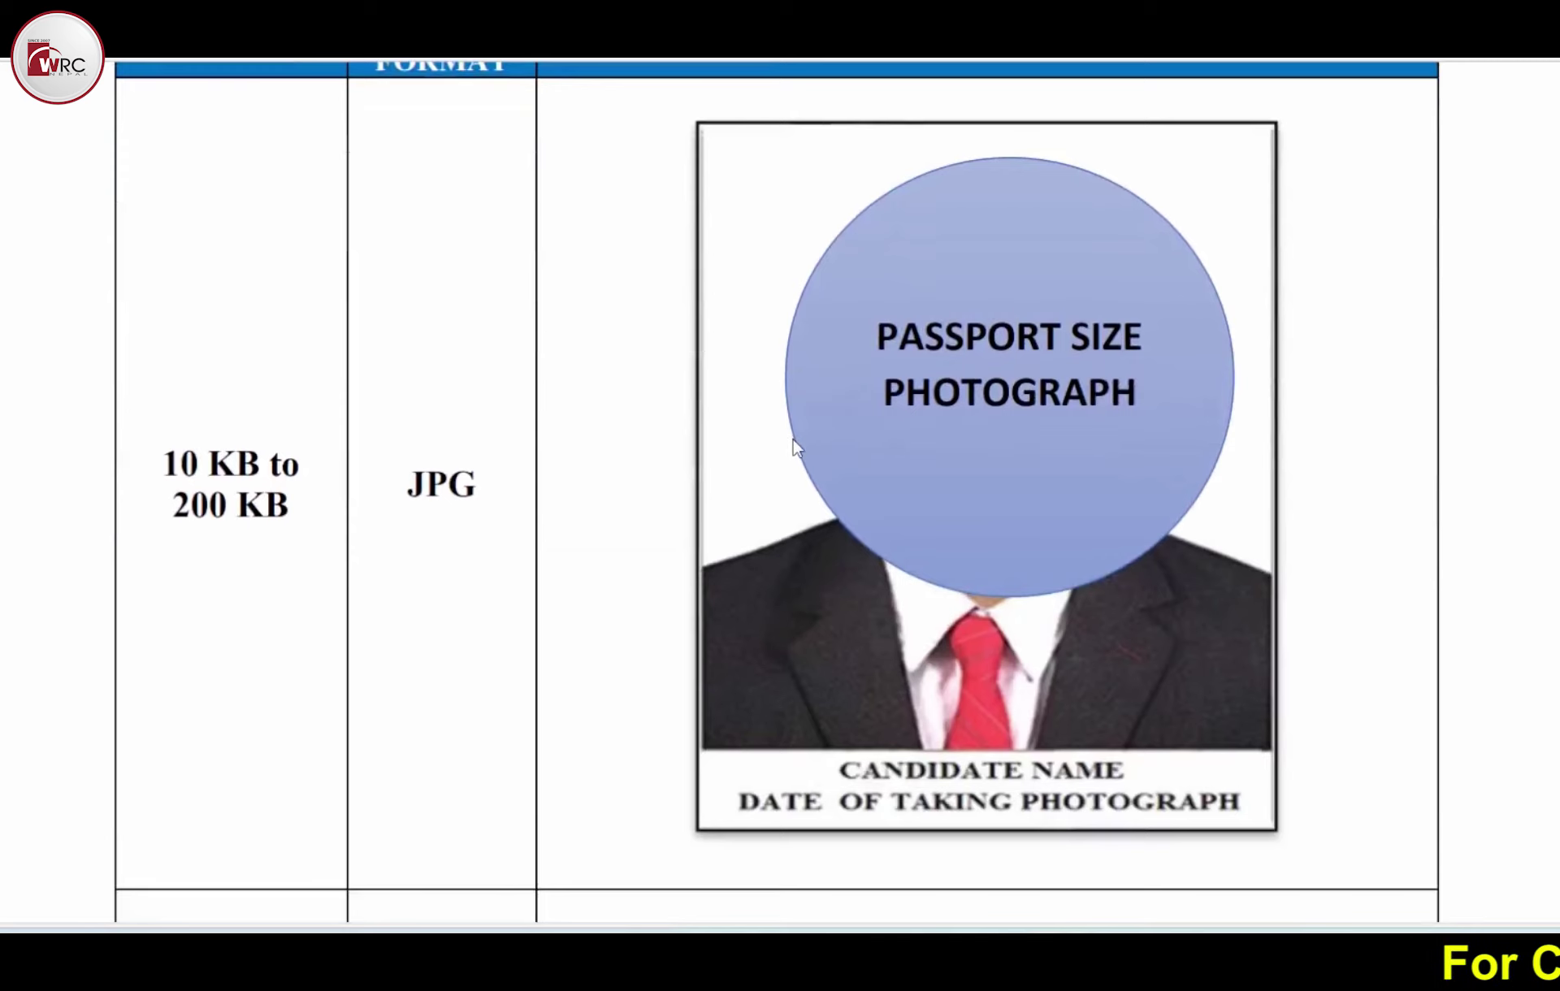
{"action": "scroll", "coordinate": [794, 436], "scroll_direction": "down", "scroll_amount": 3}
{"action": "scroll", "coordinate": [793, 436], "scroll_direction": "up", "scroll_amount": 3}
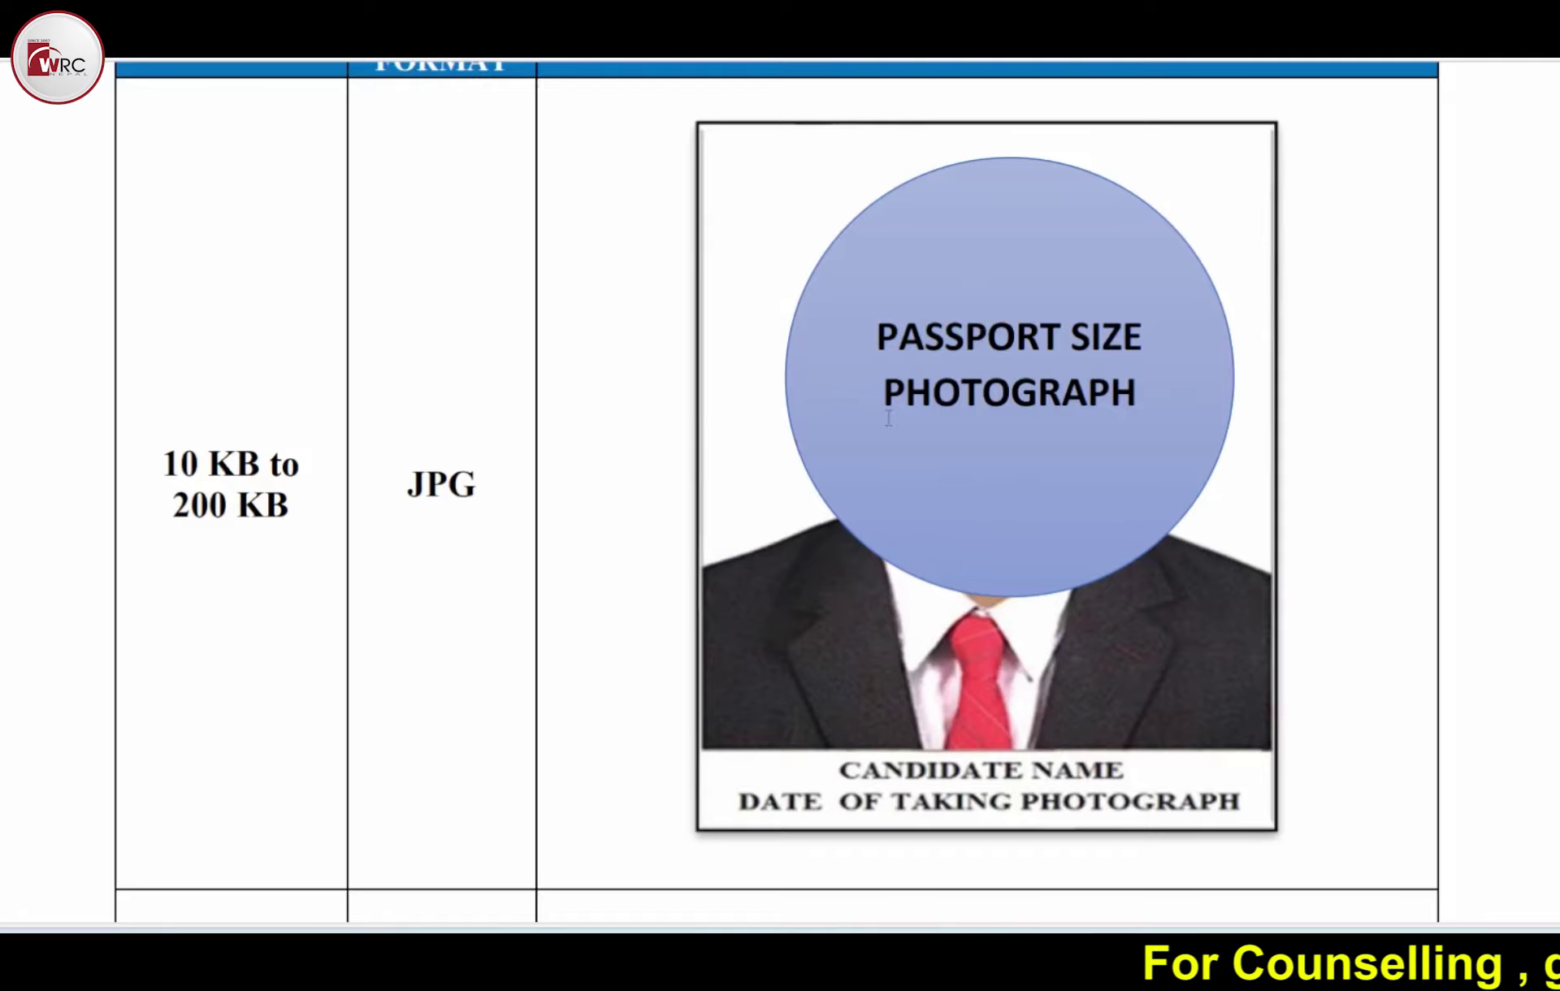
{"action": "scroll", "coordinate": [889, 419], "scroll_direction": "down", "scroll_amount": 10}
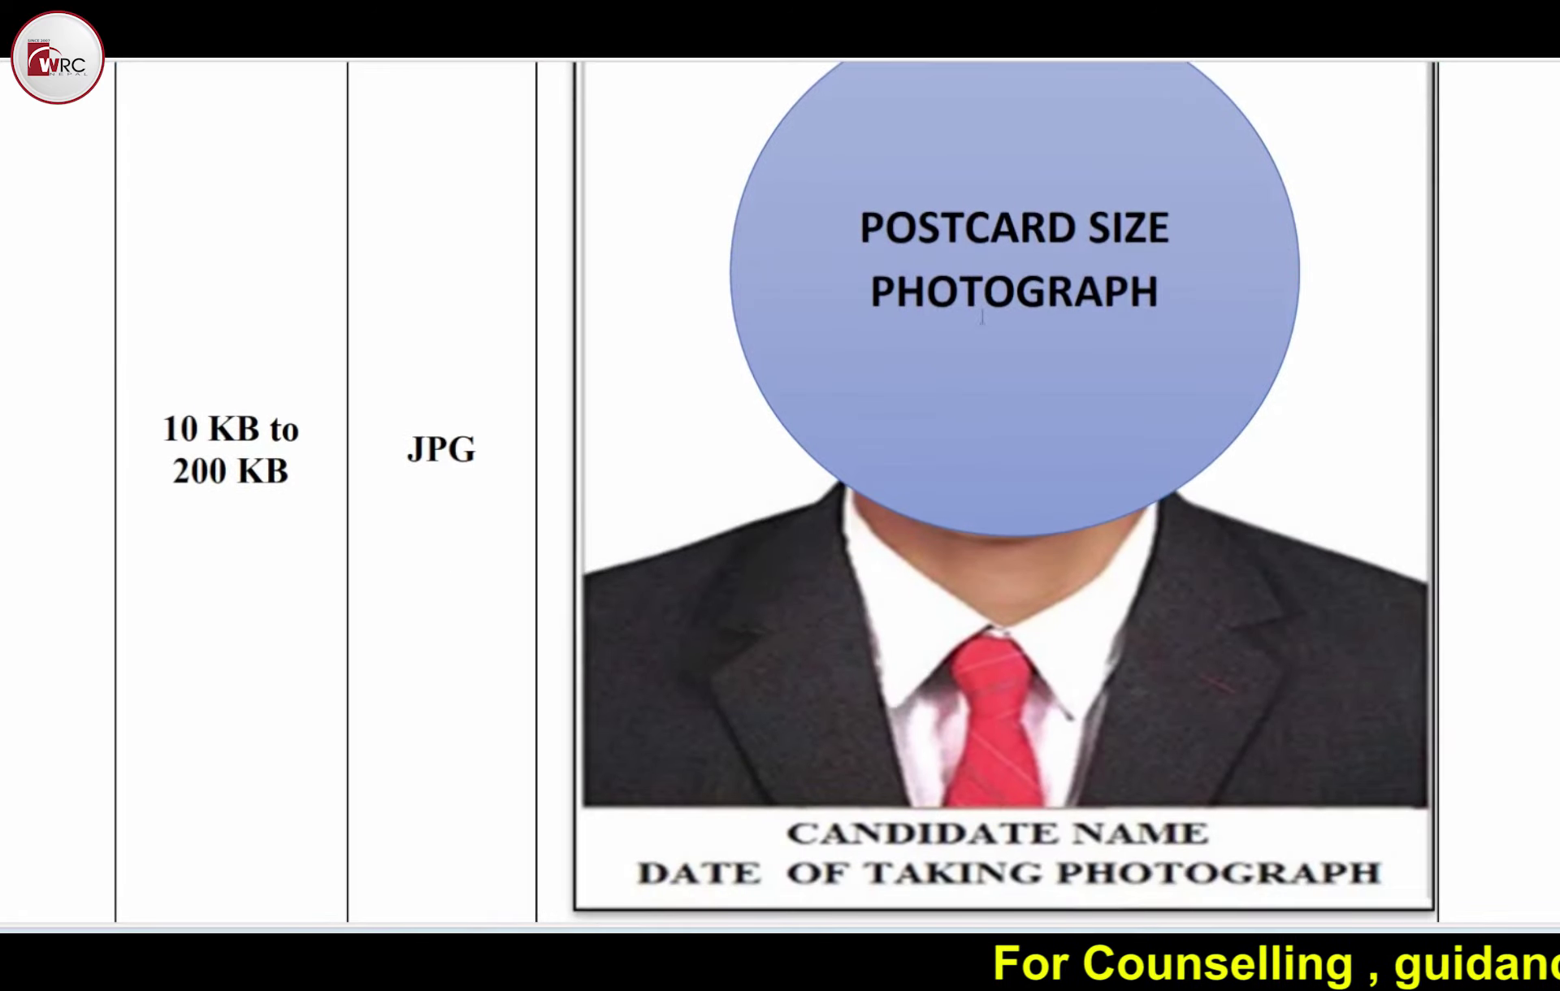
{"action": "scroll", "coordinate": [1038, 466], "scroll_direction": "down", "scroll_amount": 10}
{"action": "scroll", "coordinate": [1038, 465], "scroll_direction": "down", "scroll_amount": 5}
{"action": "scroll", "coordinate": [1038, 463], "scroll_direction": "up", "scroll_amount": 4}
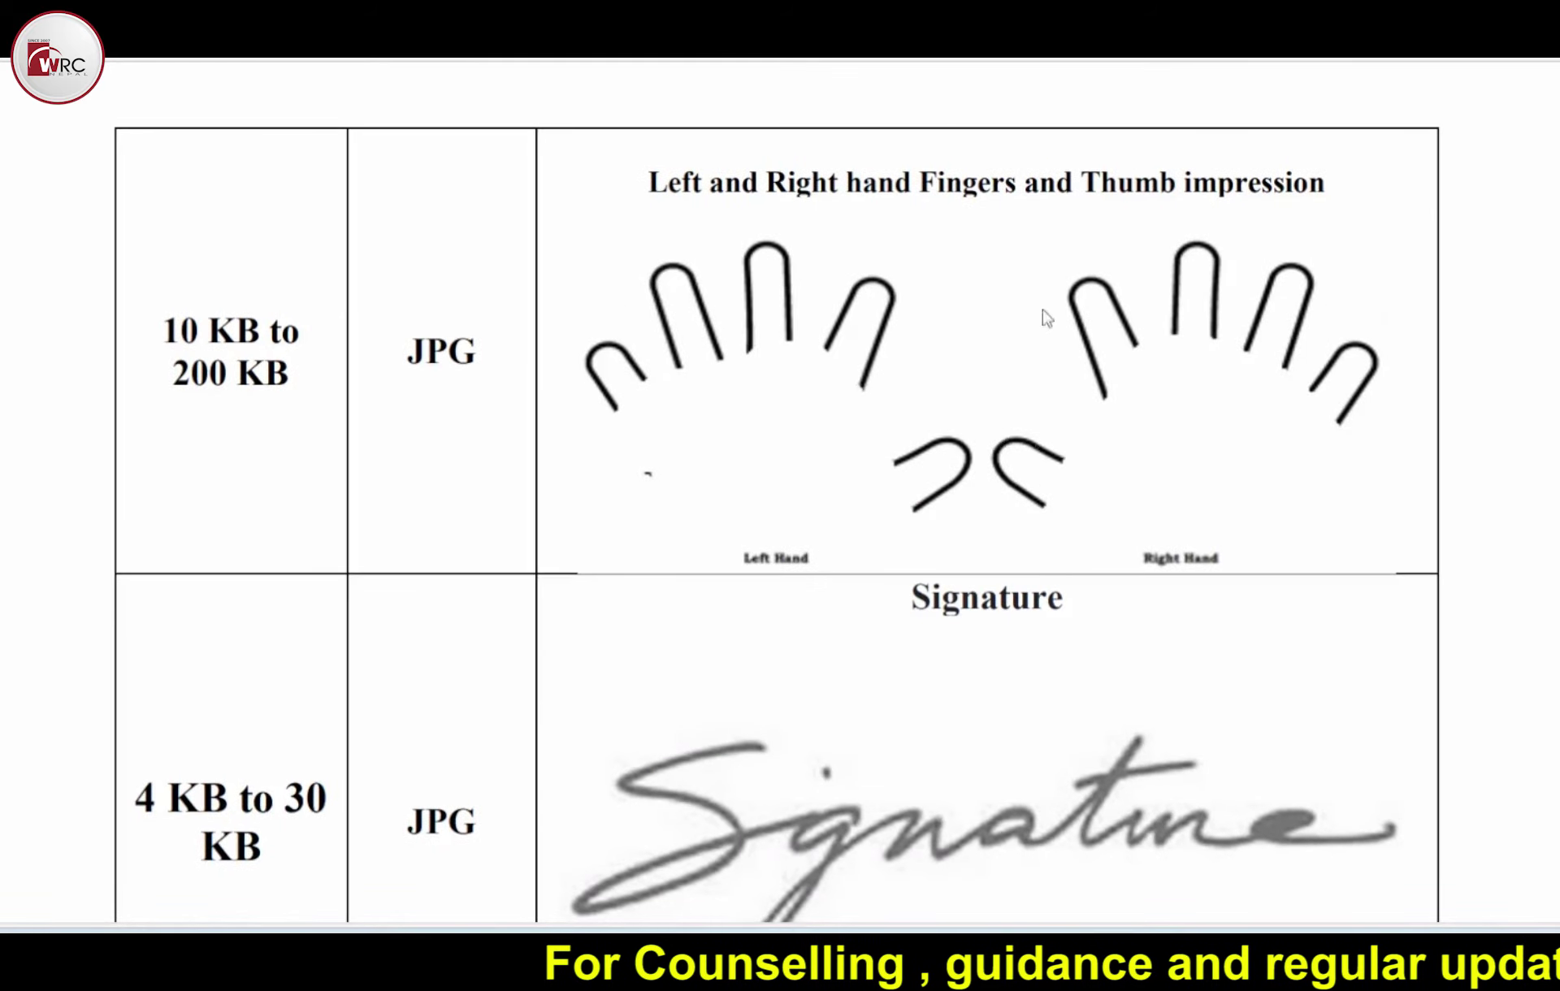
{"action": "scroll", "coordinate": [904, 413], "scroll_direction": "down", "scroll_amount": 4}
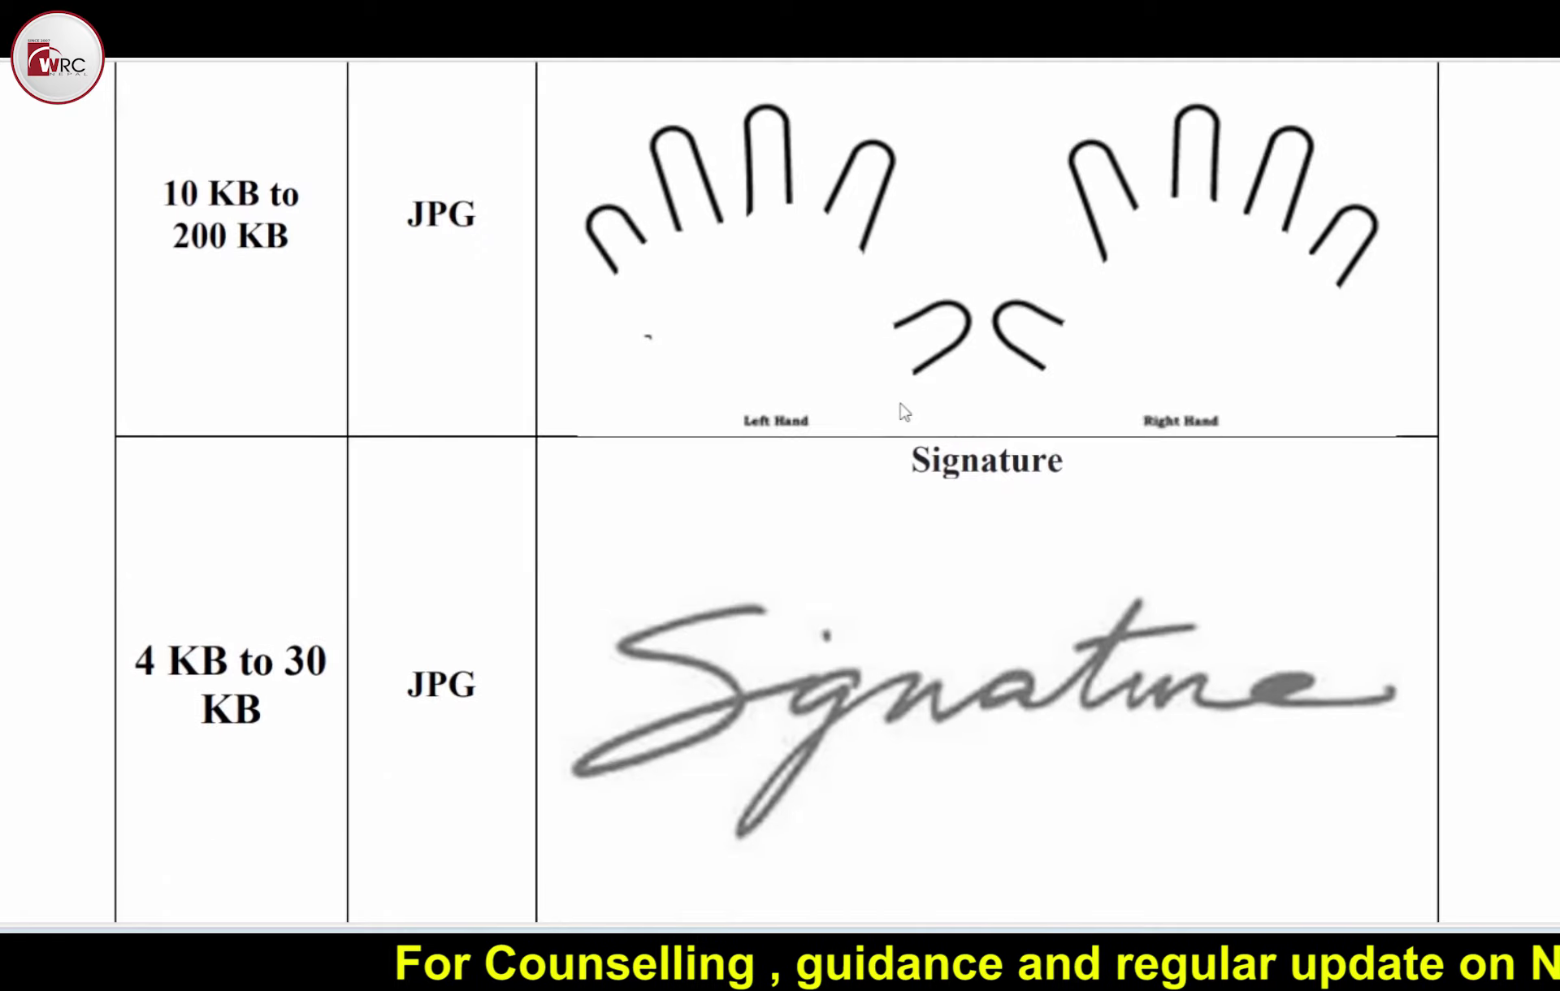
{"action": "scroll", "coordinate": [904, 413], "scroll_direction": "up", "scroll_amount": 4}
{"action": "scroll", "coordinate": [905, 413], "scroll_direction": "down", "scroll_amount": 17}
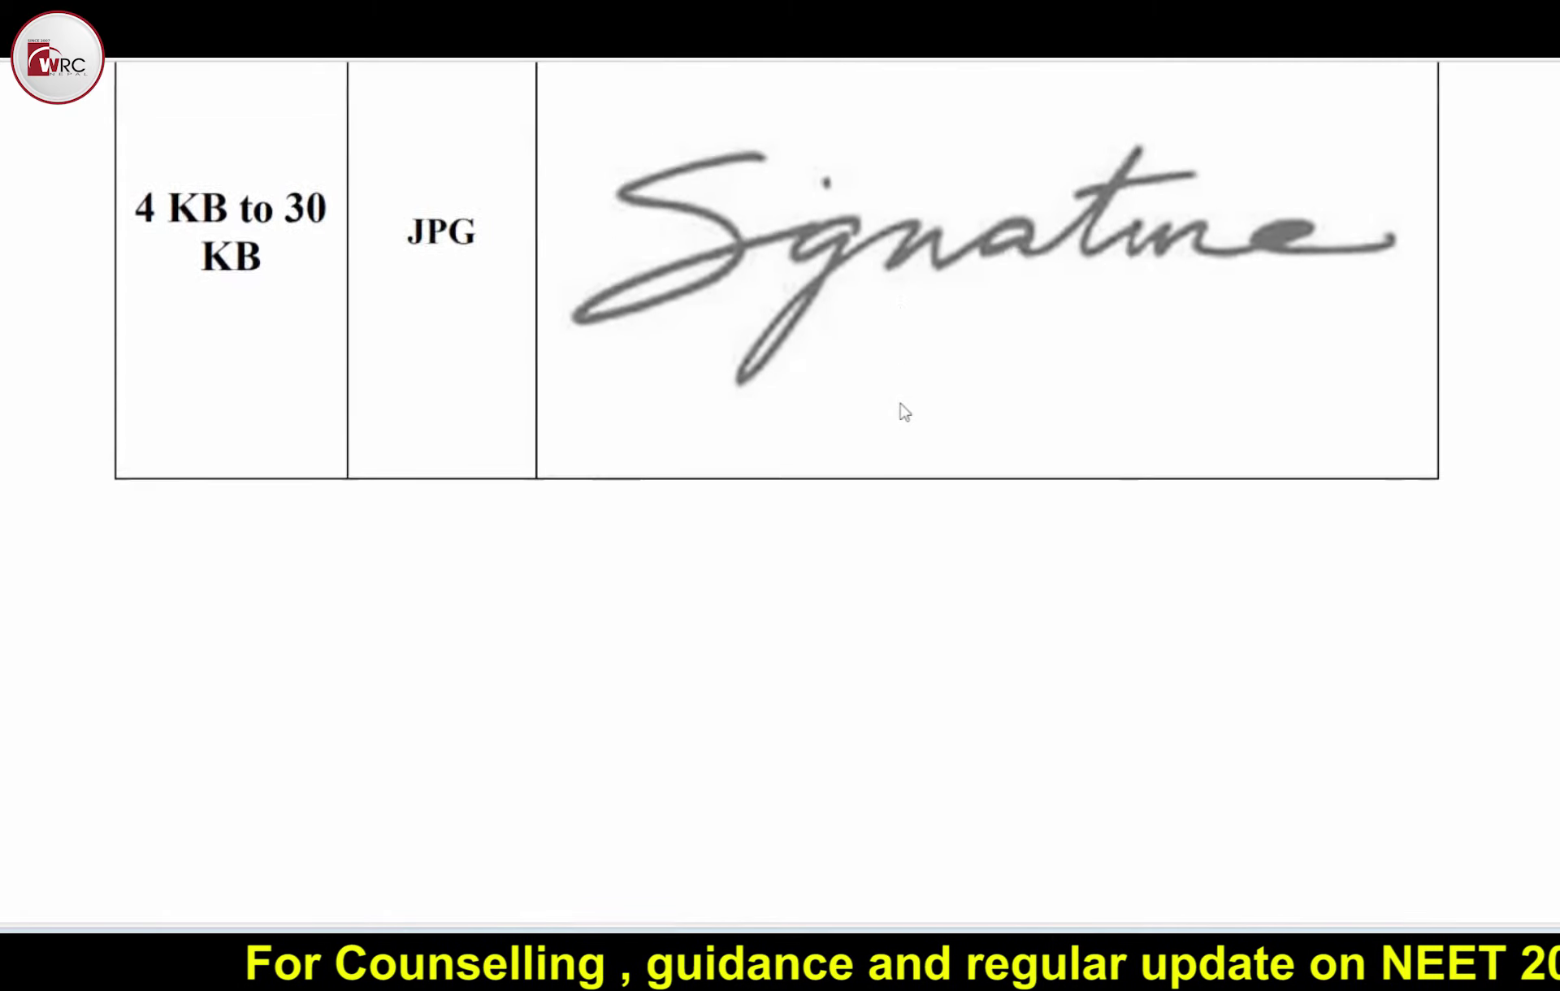